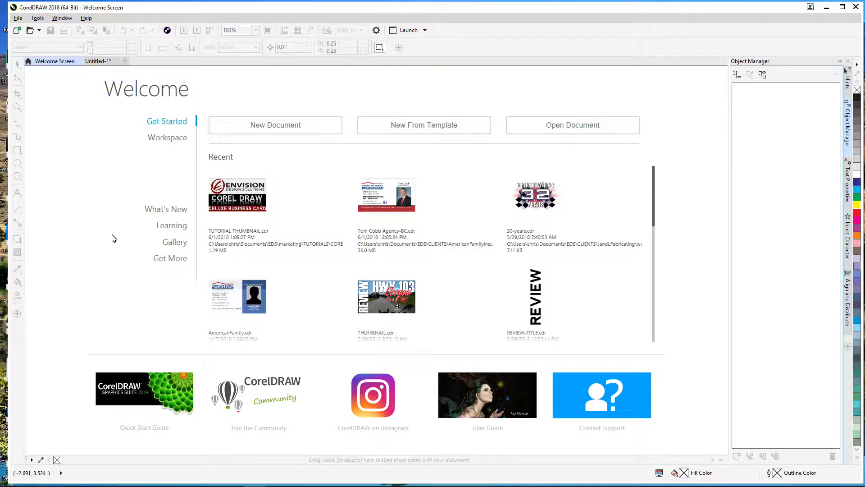
Switch to the Untitled-1 document and move the slogan text slightly lower beneath the business card
click(101, 61)
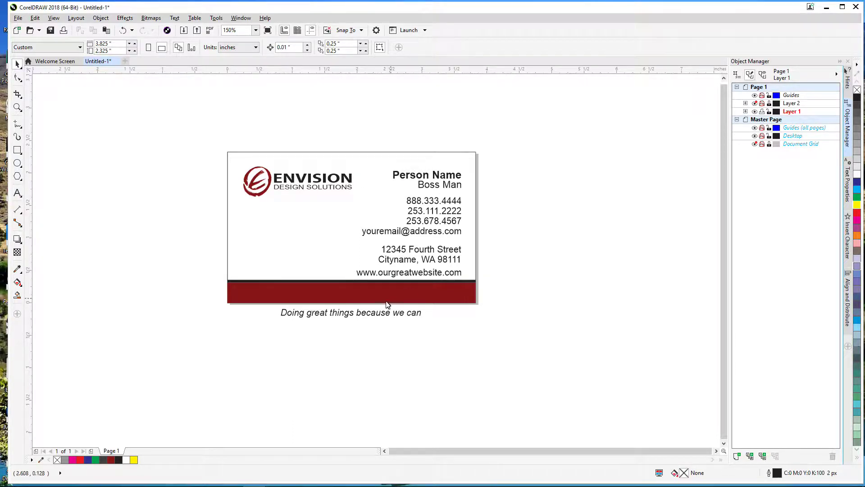
drag(364, 317, 361, 320)
click(342, 359)
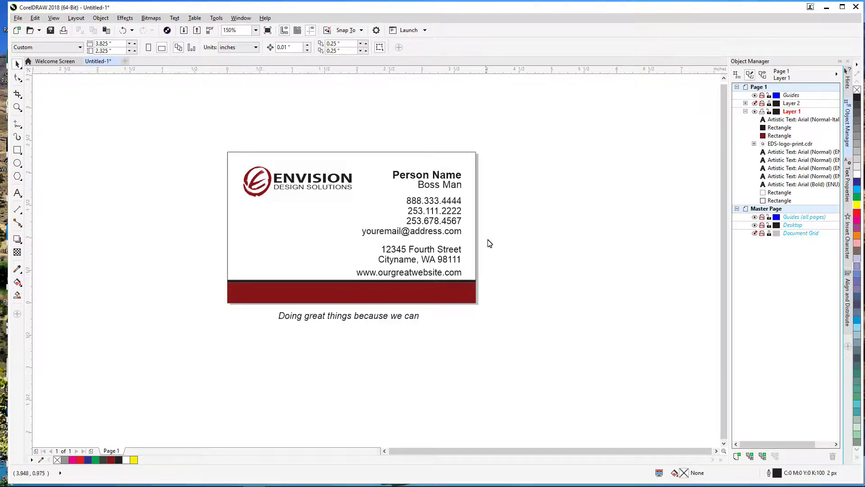
Import the photo -9012-2.jpg and place it beside the card at about 1.54 by 1.81 inches
click(18, 18)
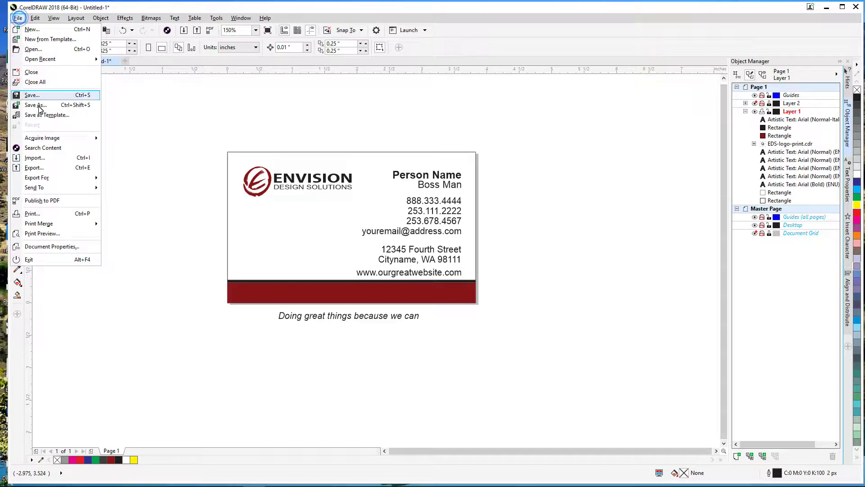
click(35, 157)
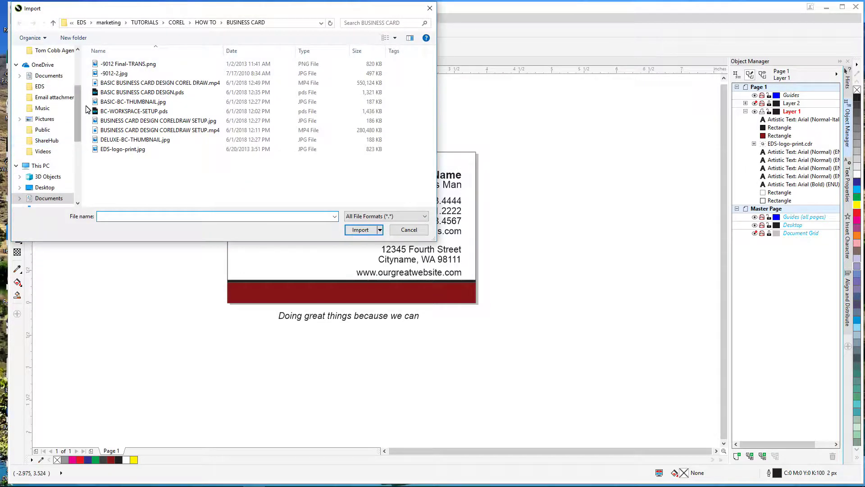
click(107, 74)
double_click(107, 74)
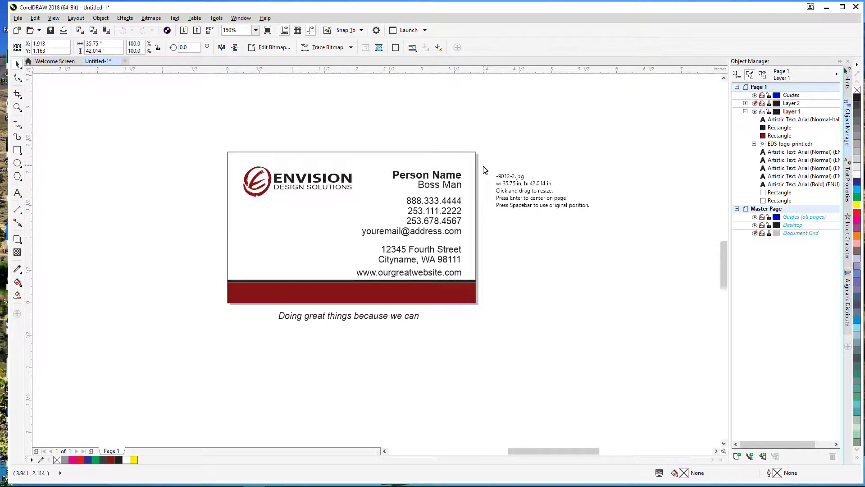
drag(619, 278, 616, 285)
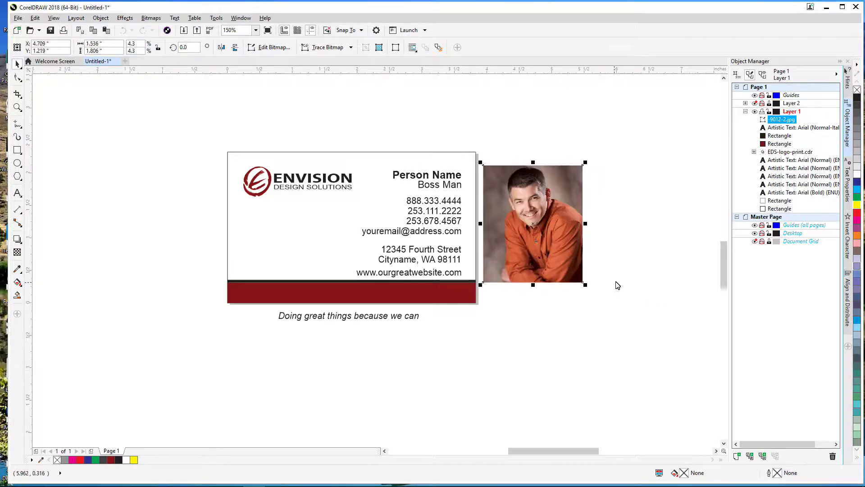
click(624, 225)
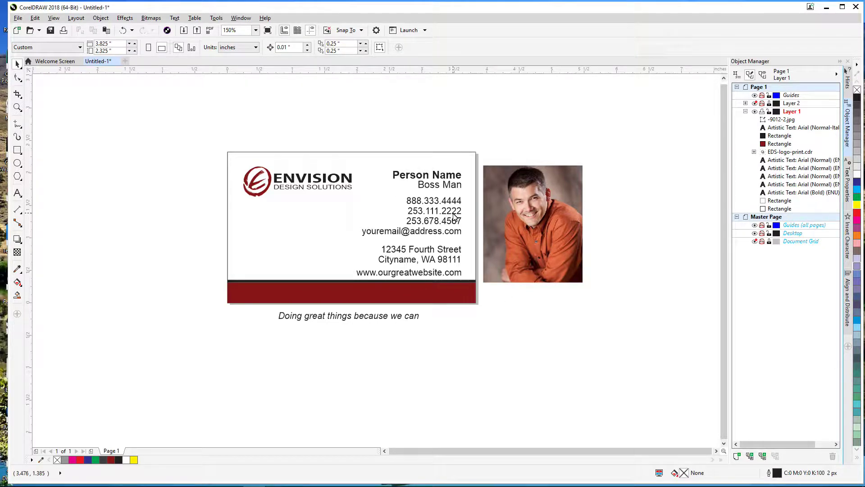
Move the phone and e-mail text block below the logo and align its lines to the left
drag(455, 218, 333, 233)
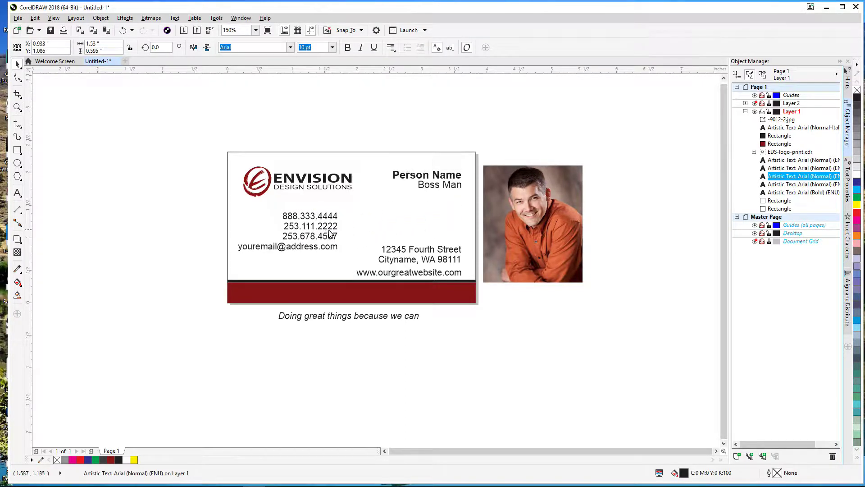
click(391, 48)
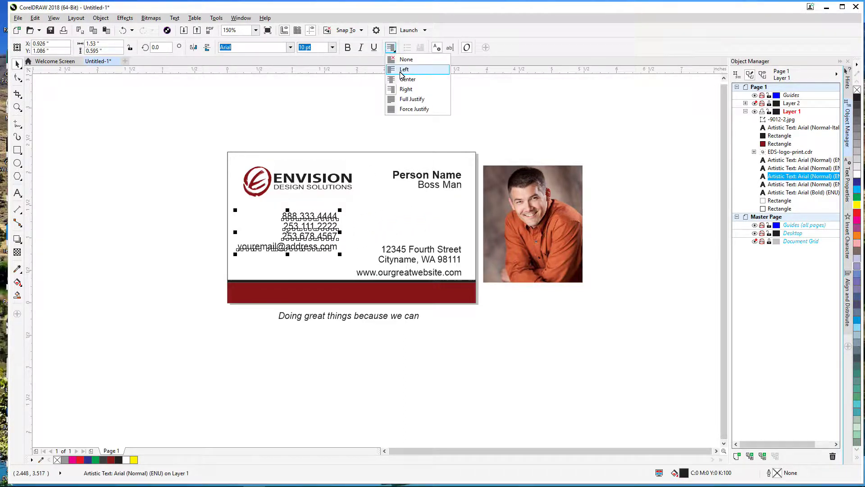
click(406, 67)
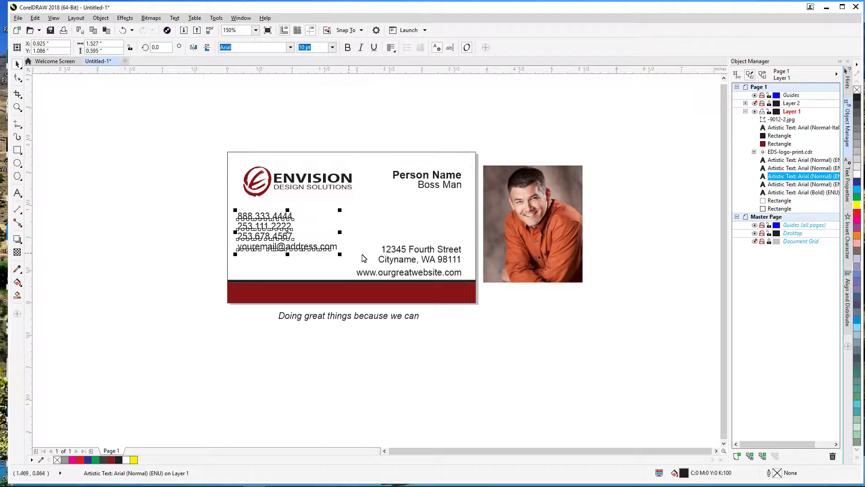
Left-align the street address text and move it directly below the phone and e-mail block
click(405, 254)
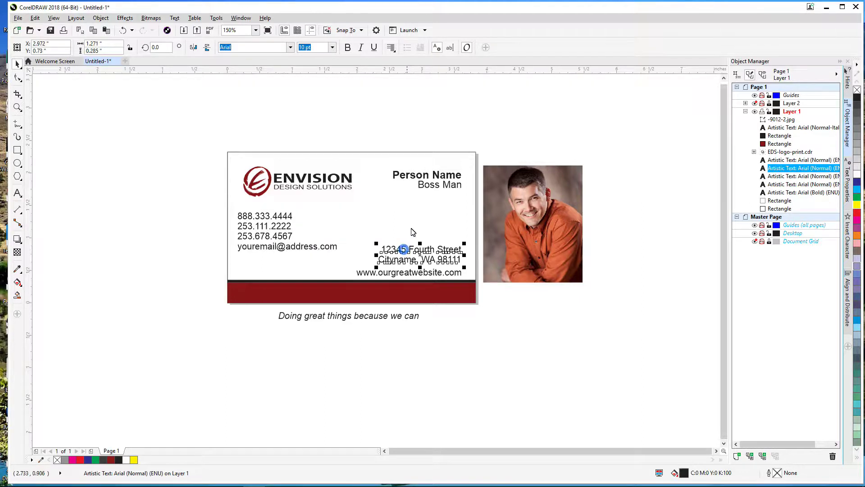
click(391, 48)
click(405, 69)
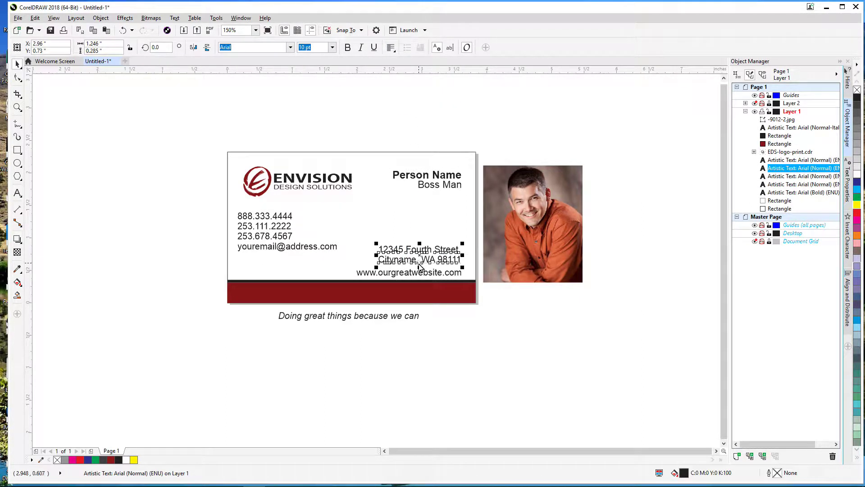
drag(424, 261, 281, 274)
Move the website text onto the red band, color it white, and place the black and red rectangles behind the text objects
drag(404, 276, 283, 289)
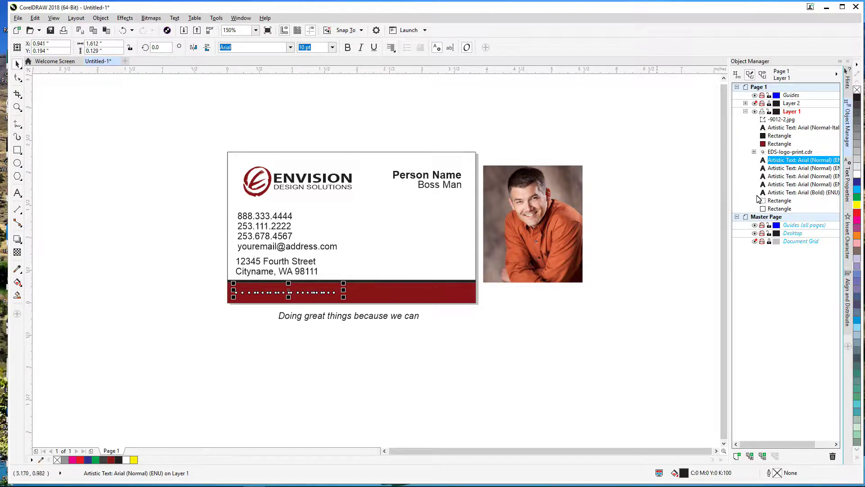
click(856, 180)
click(777, 144)
shift+click(777, 136)
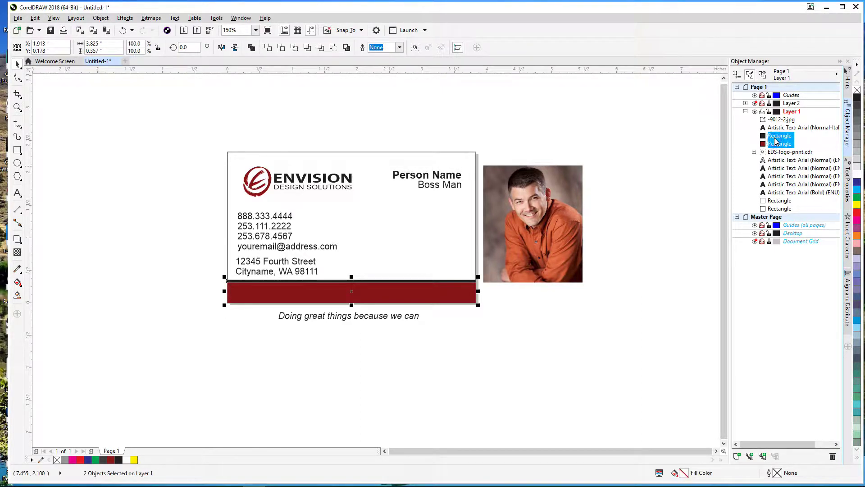
drag(775, 137, 779, 198)
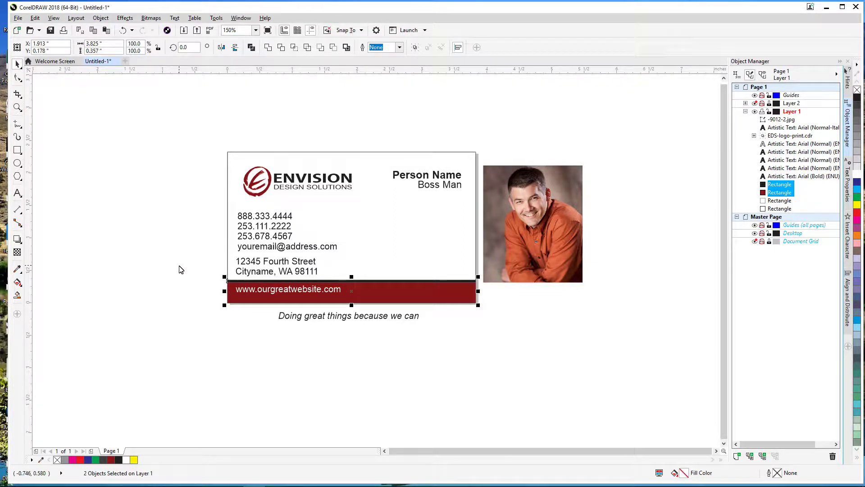
click(206, 278)
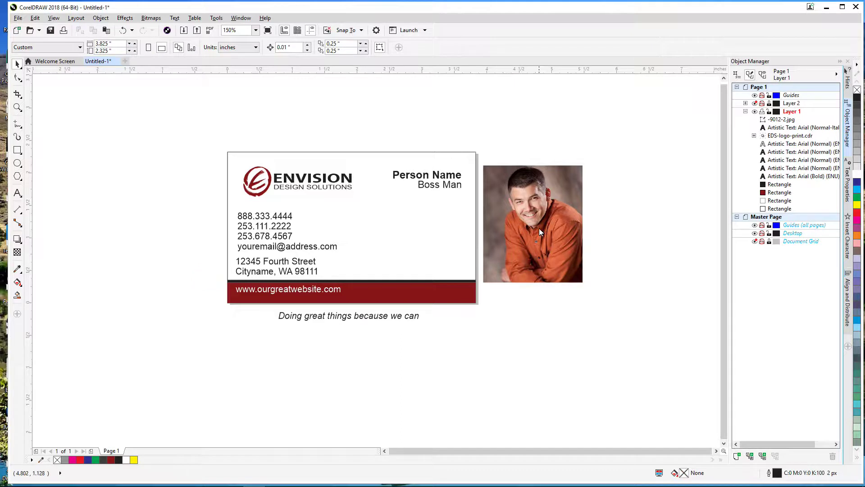
Crop the portrait photo closer around the man and position it on the card below the job title
click(536, 194)
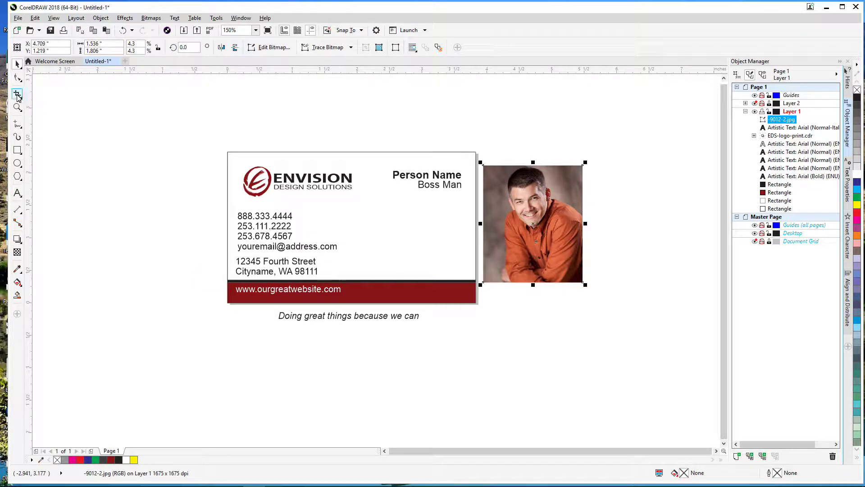
click(17, 94)
drag(491, 164, 567, 263)
double_click(549, 206)
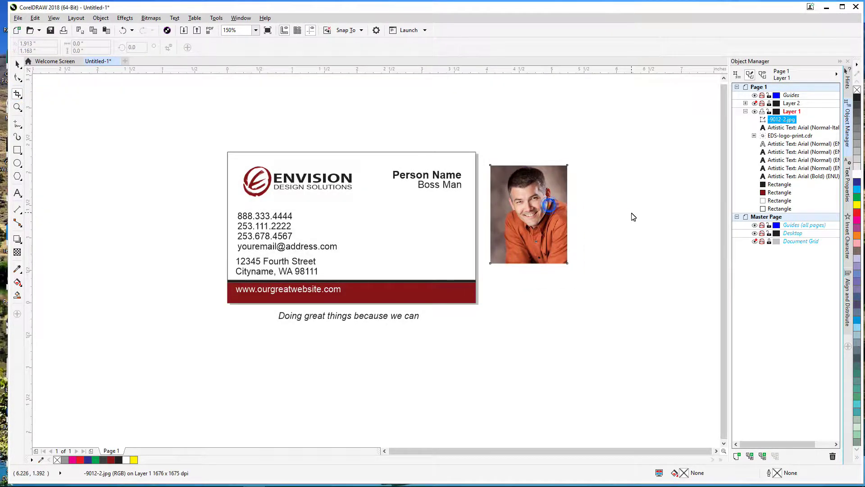
click(17, 63)
drag(537, 204, 434, 233)
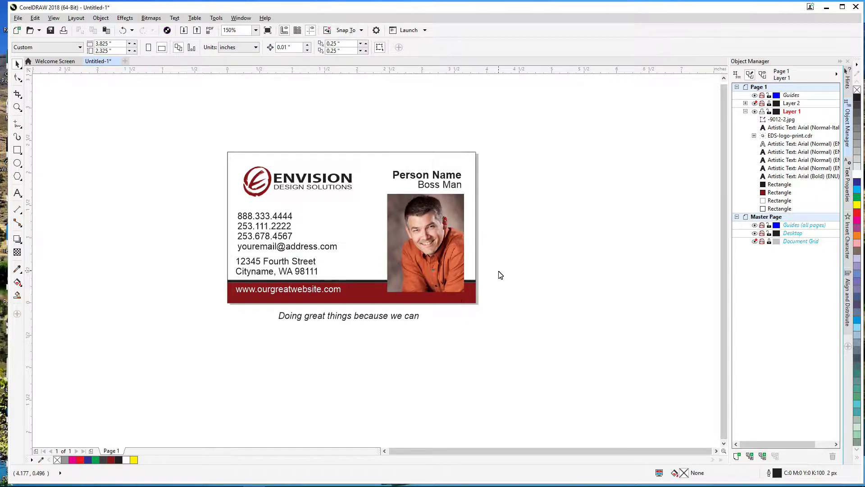
Undo the photo's move onto the card and its crop
key(ctrl+z)
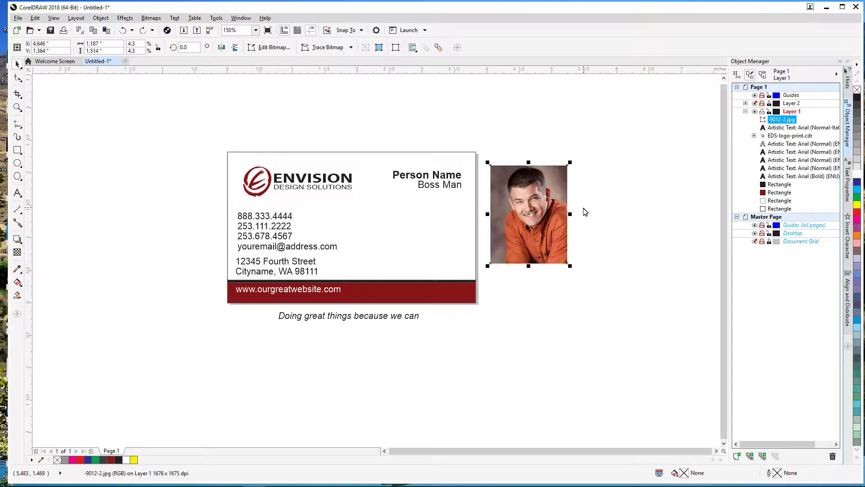
key(ctrl+z)
click(531, 141)
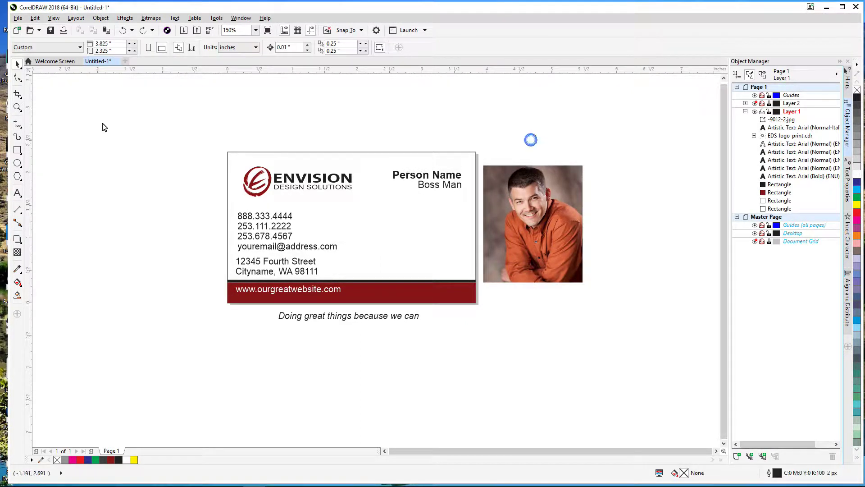
Draw a photo frame rectangle about 1.06 by 1.39 inches below the job title, overlapping the red band
click(21, 154)
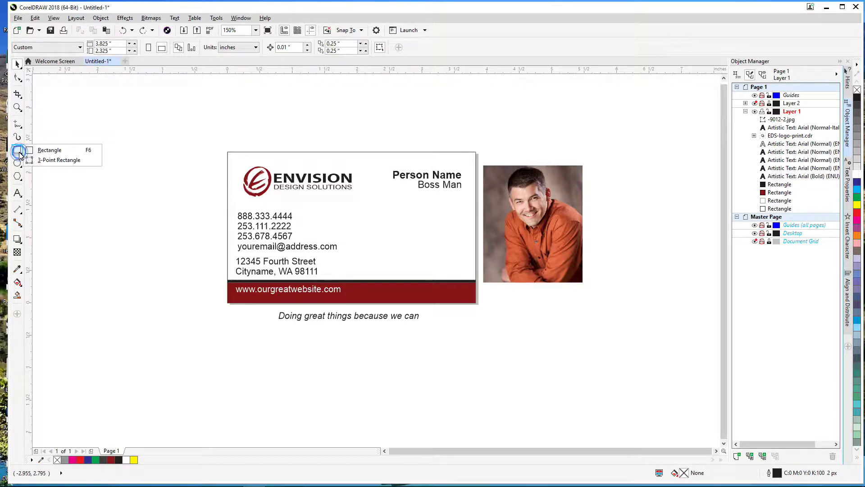
click(50, 151)
drag(397, 198, 464, 286)
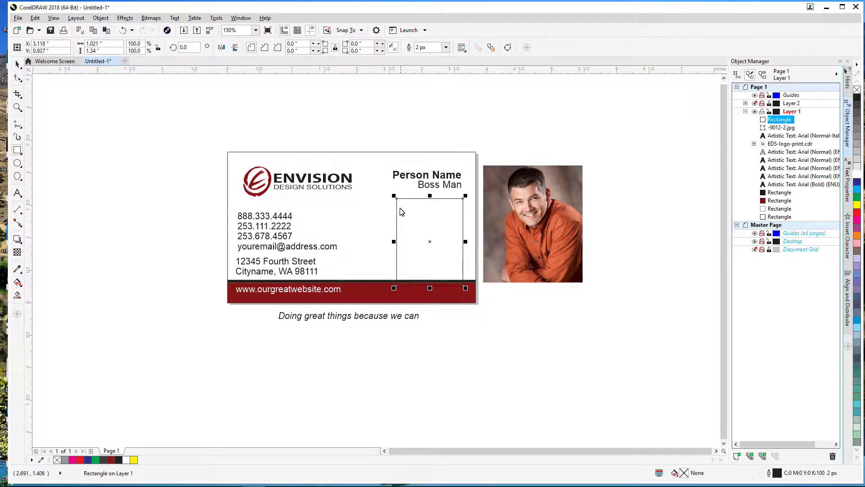
drag(394, 195, 390, 197)
click(17, 63)
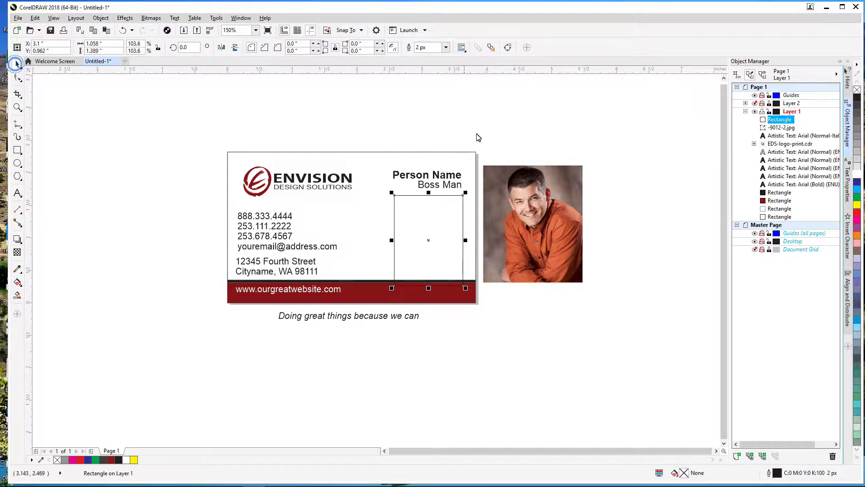
Scale the photo to about 1.22 by 1.43 inches and PowerClip it inside the frame rectangle
drag(531, 211, 530, 241)
drag(581, 314, 562, 310)
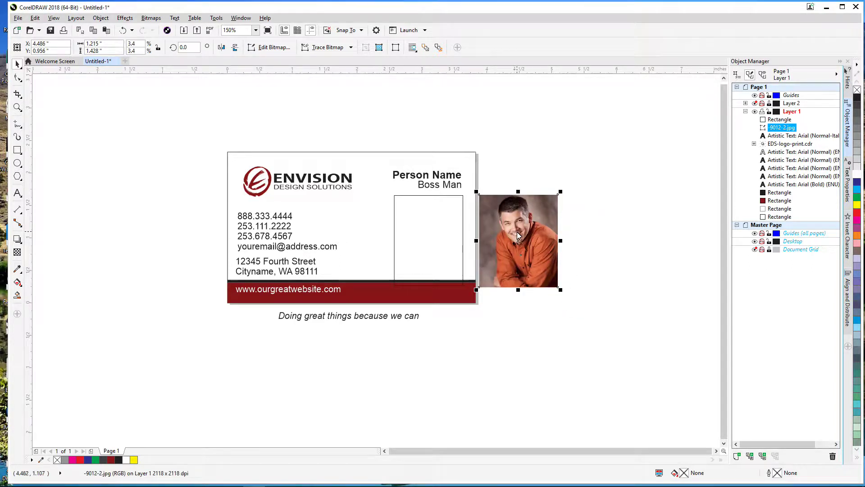
drag(517, 232, 429, 231)
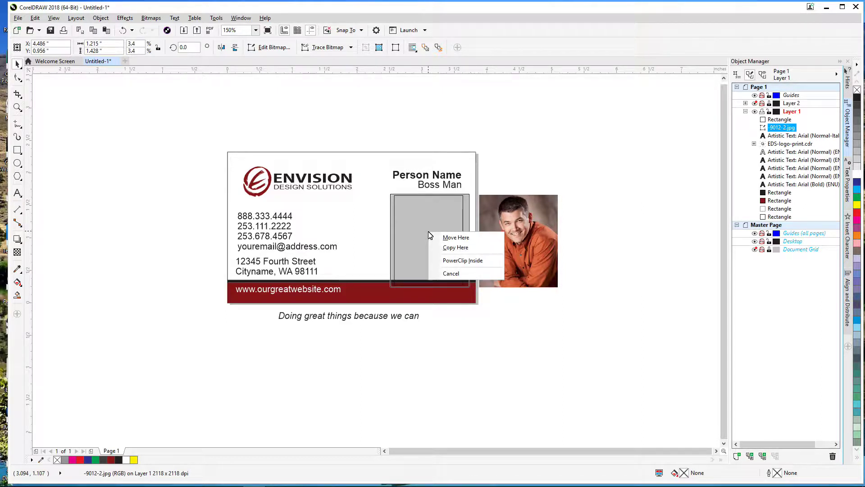
click(445, 261)
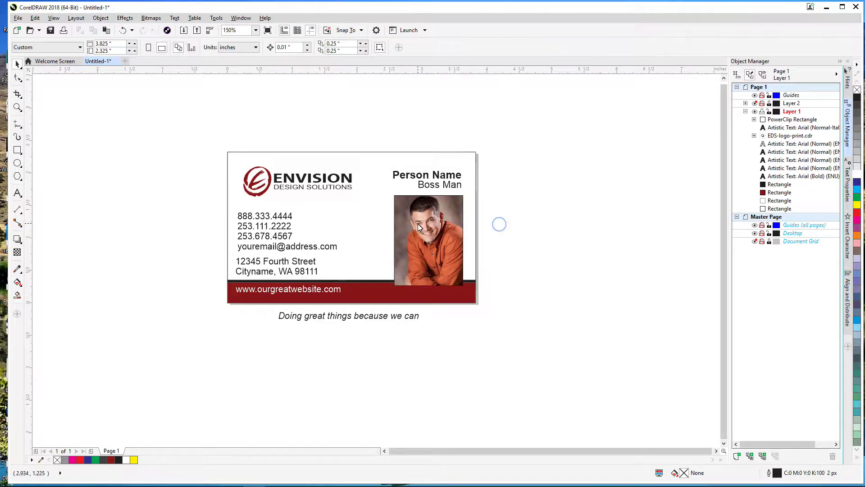
Open the photo's PowerClip contents for editing and nudge the photo slightly down within its frame
scroll(418, 224, up, 2)
right_click(421, 198)
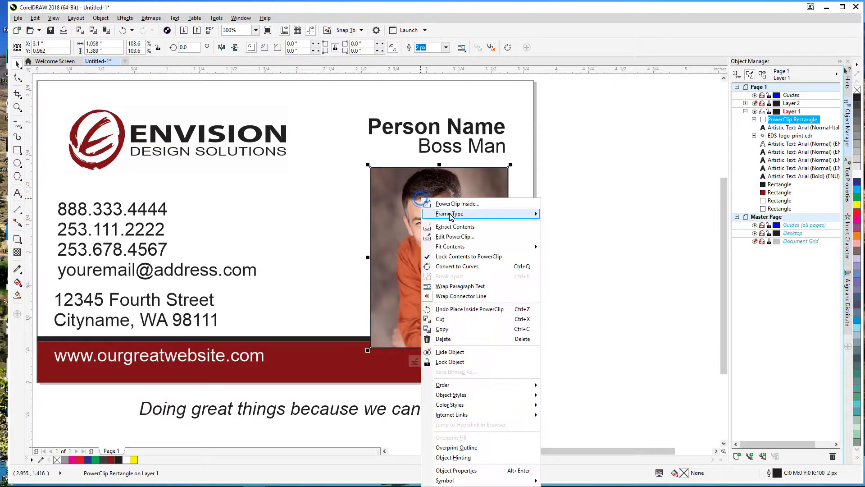
click(455, 236)
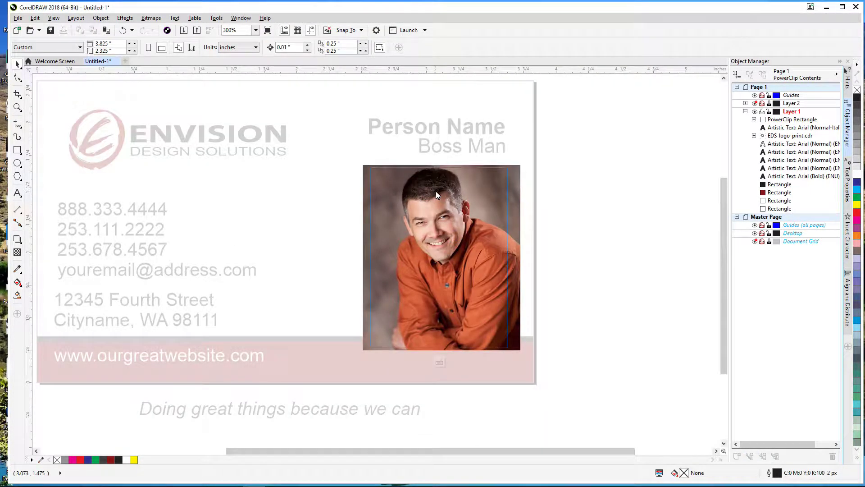
click(436, 191)
key(Down)
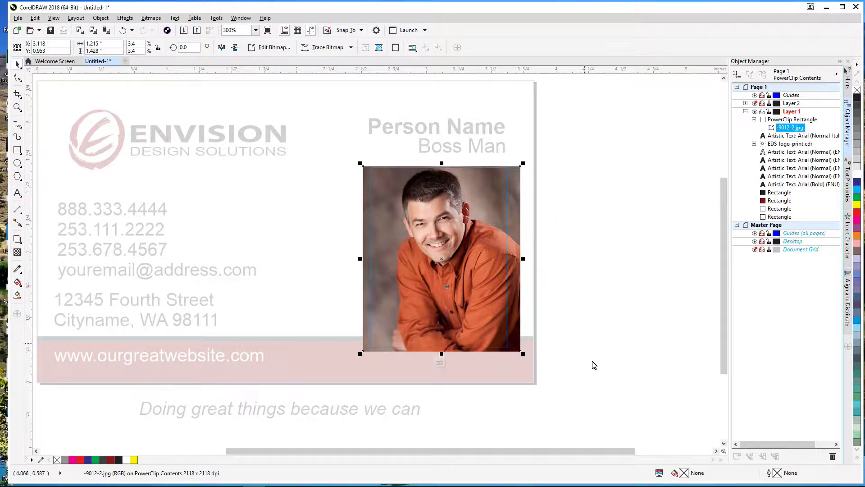
Turn on color proofing and set the photo's Shadows to 20 in the Image Adjustment Lab
click(658, 473)
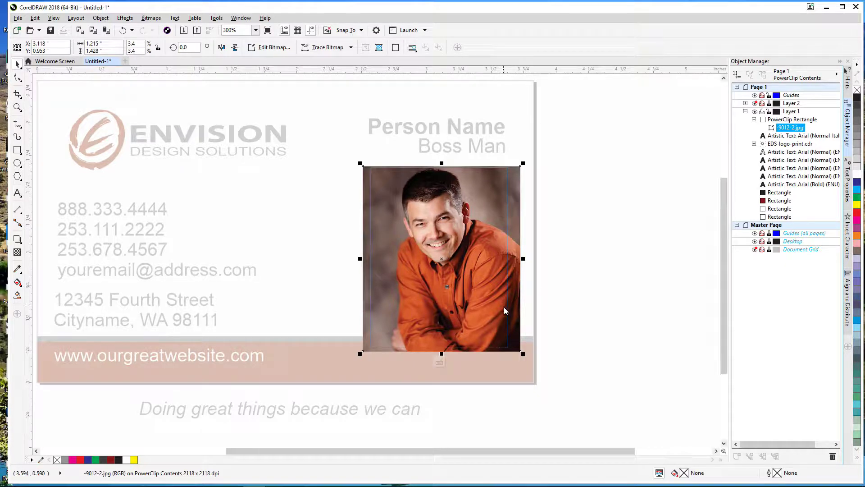
click(151, 18)
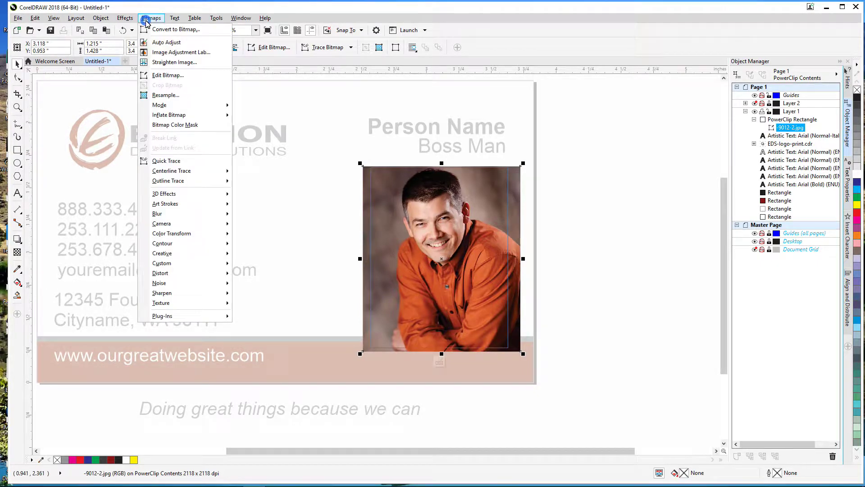
click(158, 54)
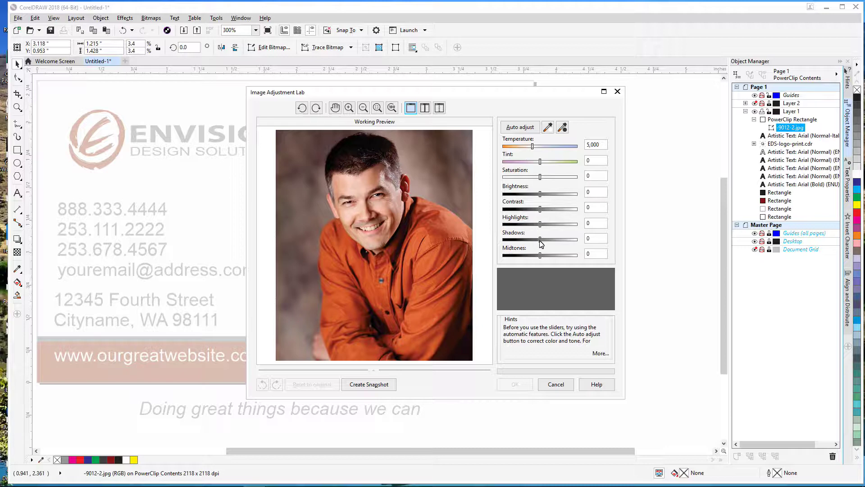
drag(540, 241, 547, 240)
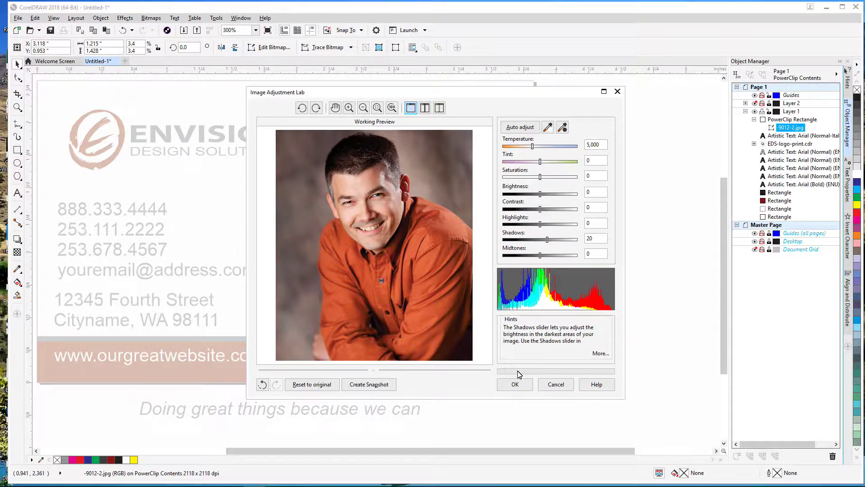
click(516, 384)
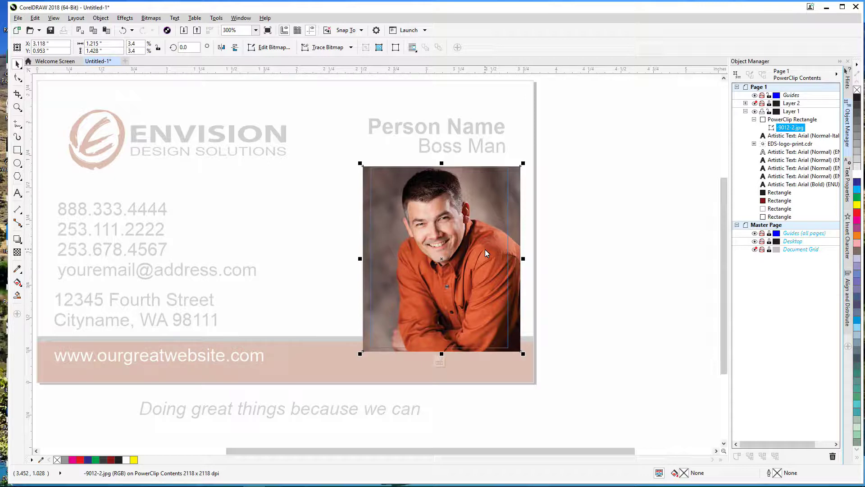
Finish editing the photo's PowerClip contents and return to the full card
right_click(468, 232)
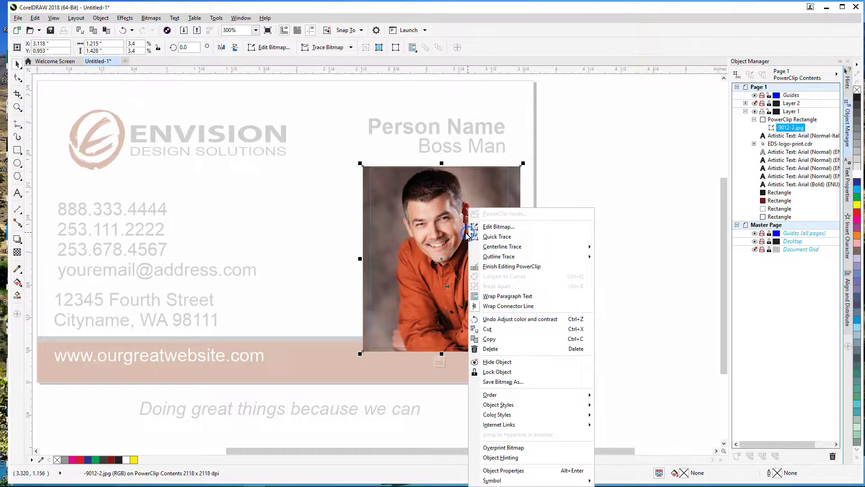
click(506, 267)
click(571, 160)
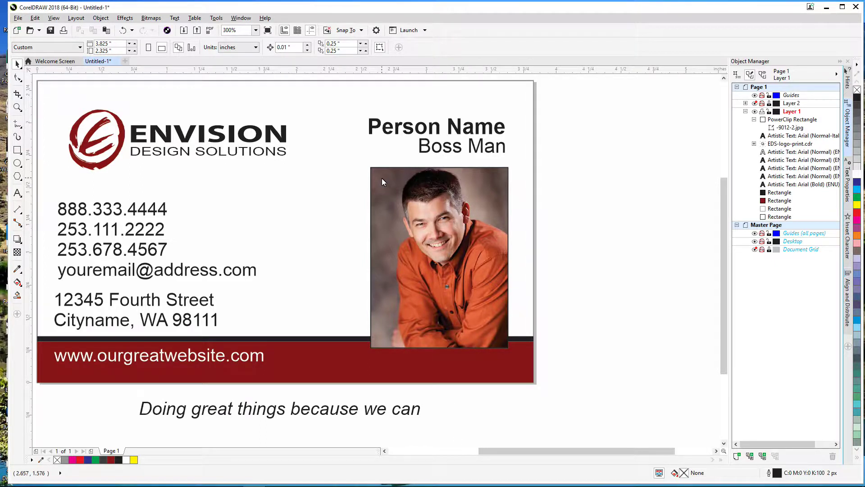
Set the outline width of the photo's PowerClip frame to 4 px
scroll(382, 179, up, 2)
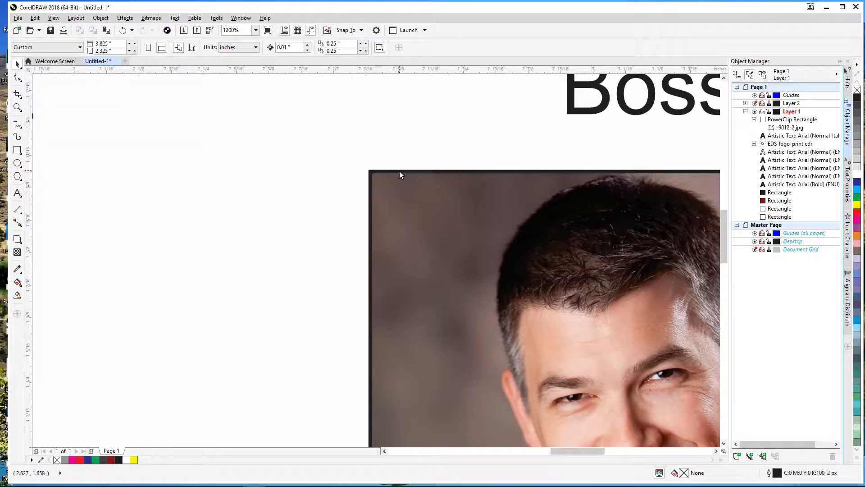
scroll(400, 176, down, 2)
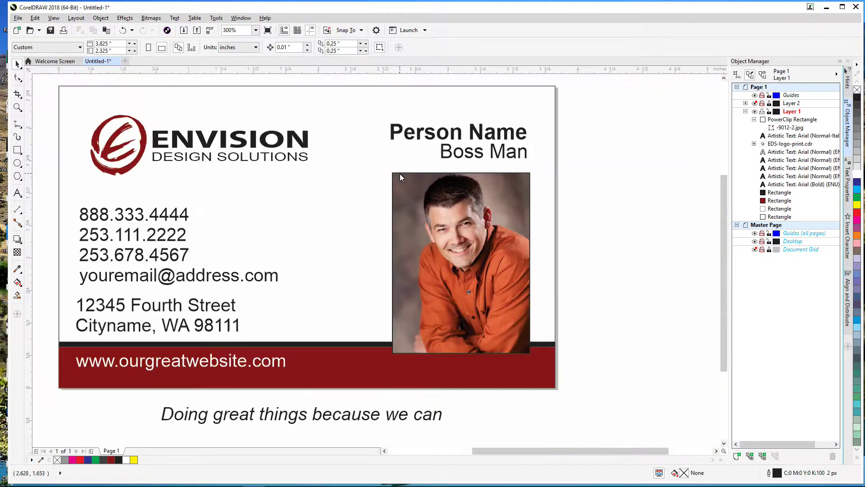
click(453, 194)
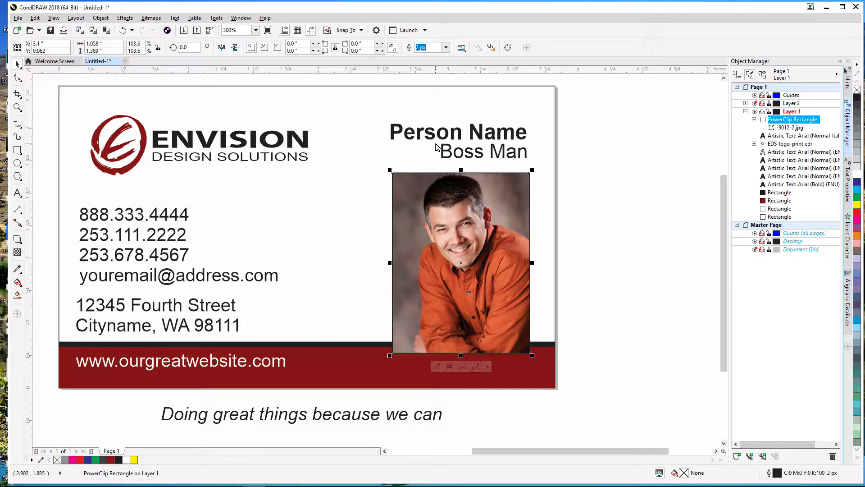
click(446, 47)
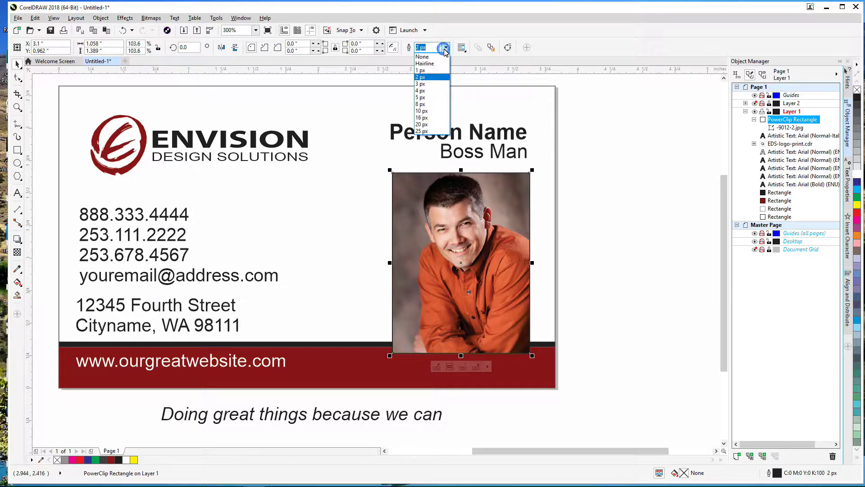
click(440, 90)
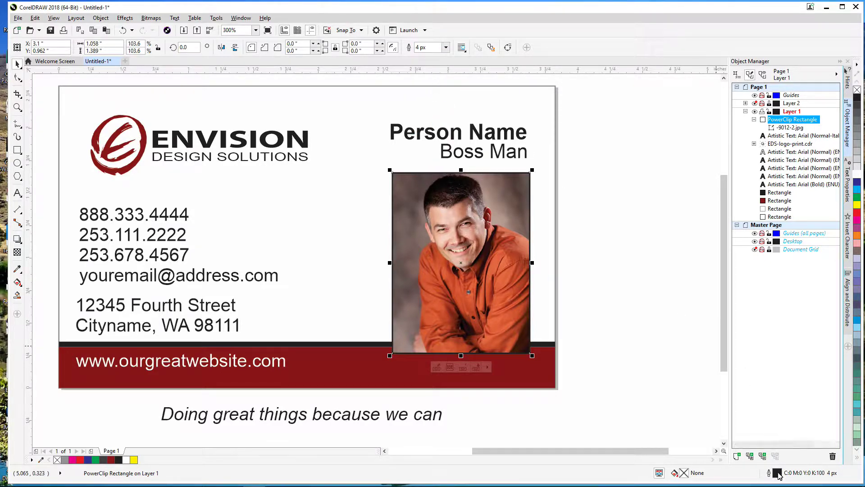
click(593, 198)
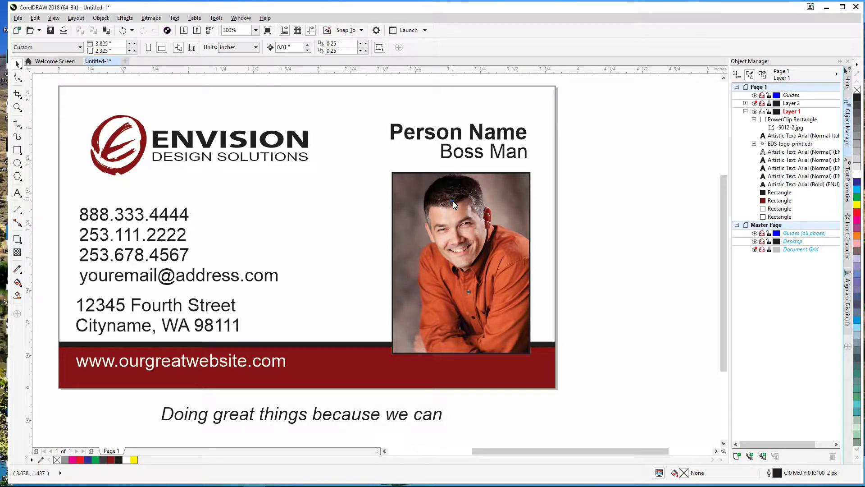
Set the outline width of the photo frame to 6 px
click(453, 201)
click(445, 48)
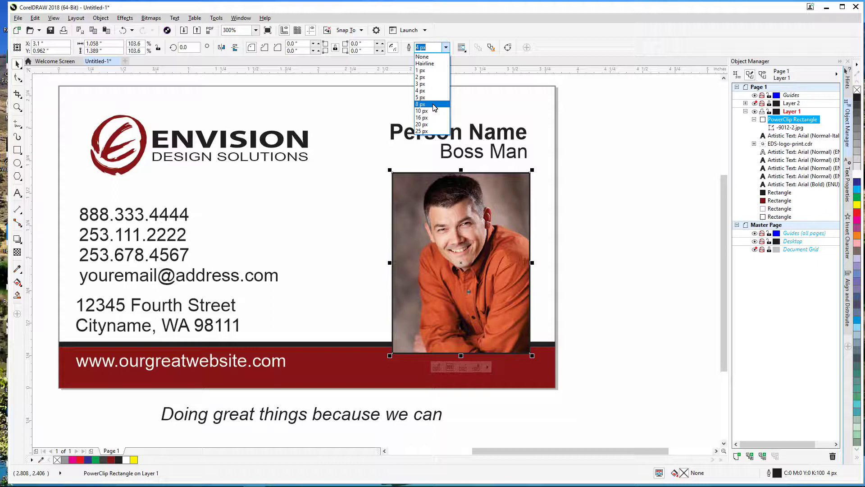
click(446, 47)
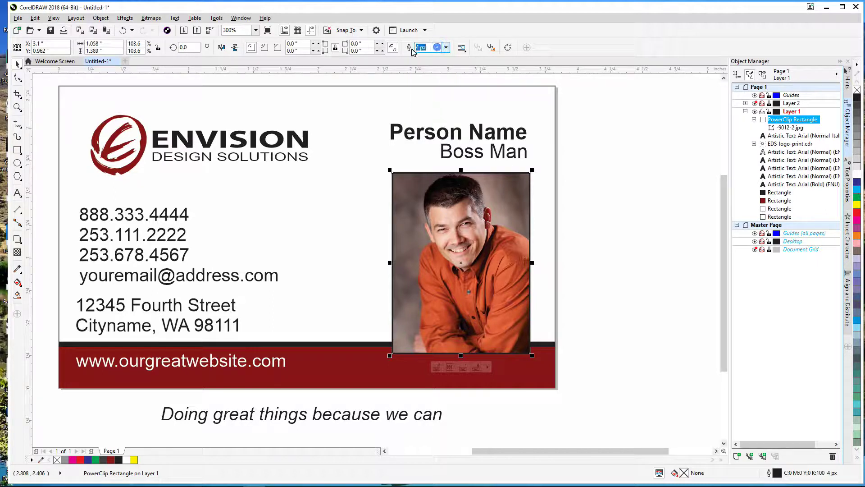
text(6)
key(Return)
click(613, 169)
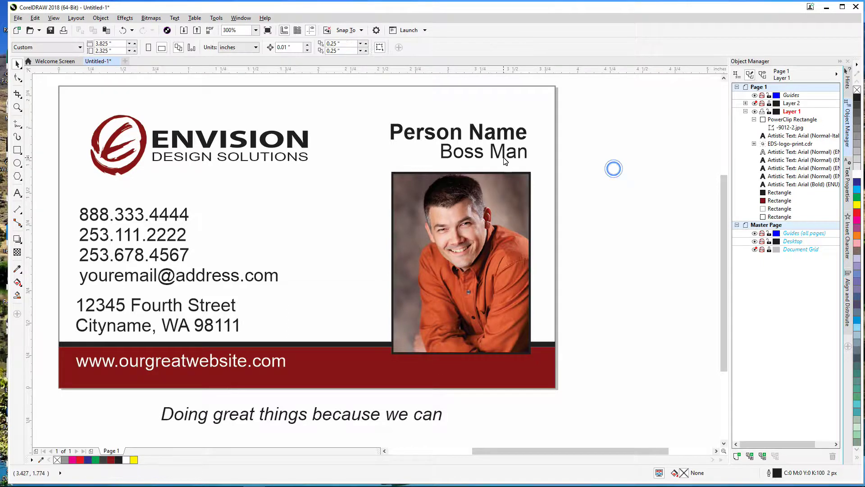
Align the photo, the person's name and the job title to each other on a common vertical center line
double_click(504, 151)
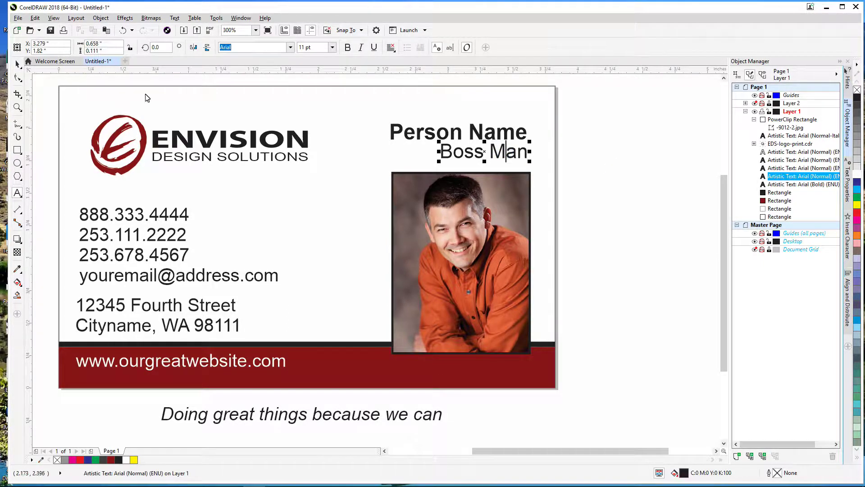
click(16, 65)
click(622, 200)
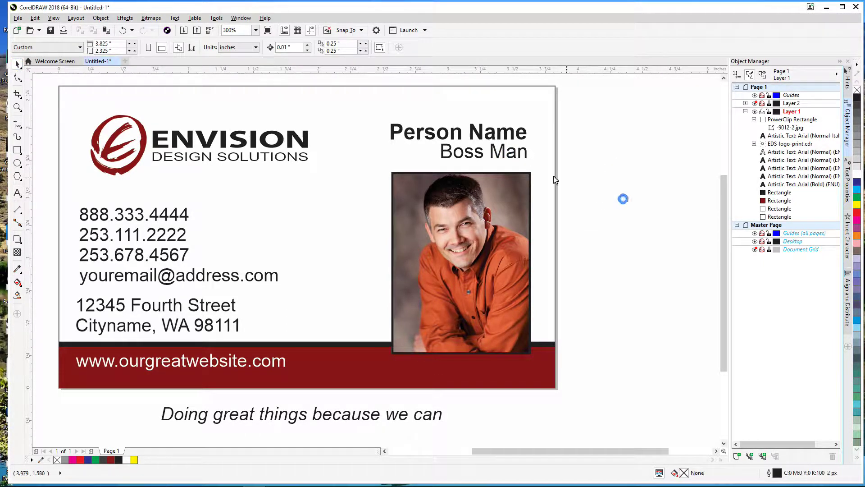
drag(573, 368, 367, 114)
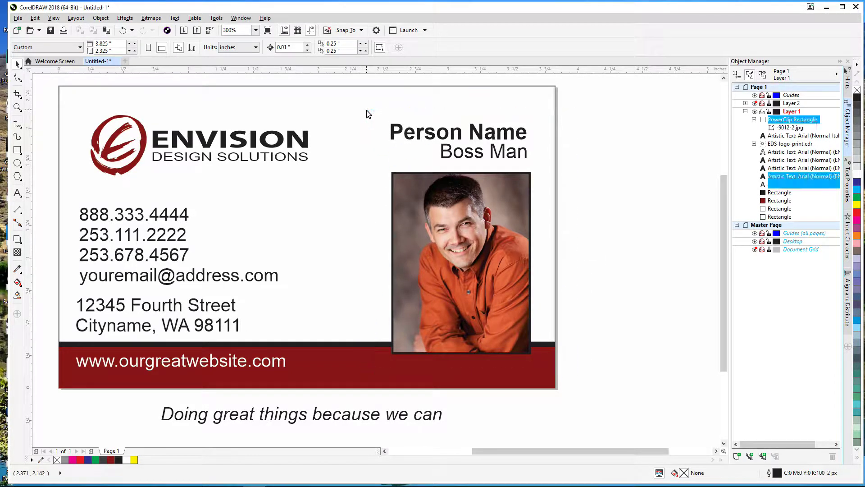
key(c)
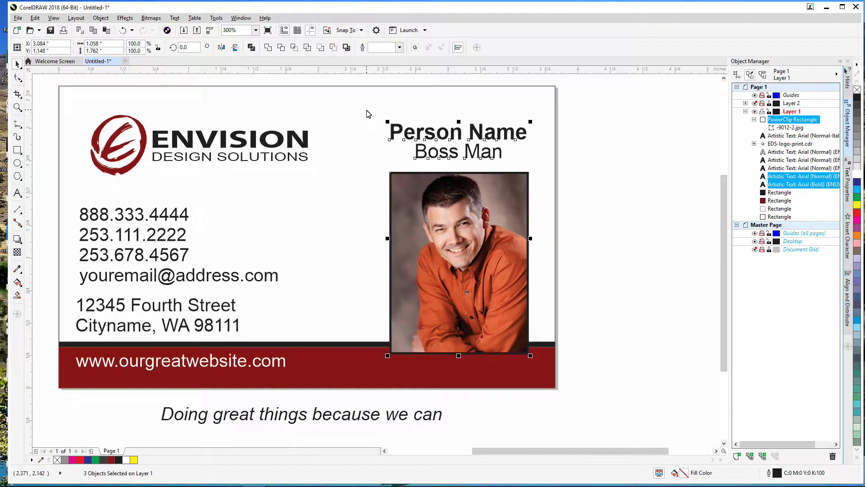
click(593, 165)
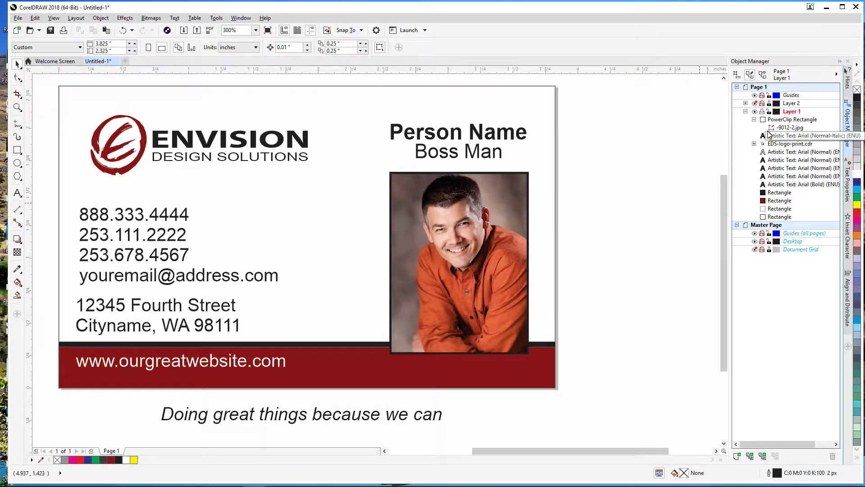
Check the card against the Layer 2 margin outline and nudge the name and job title down, closer to the photo
click(755, 103)
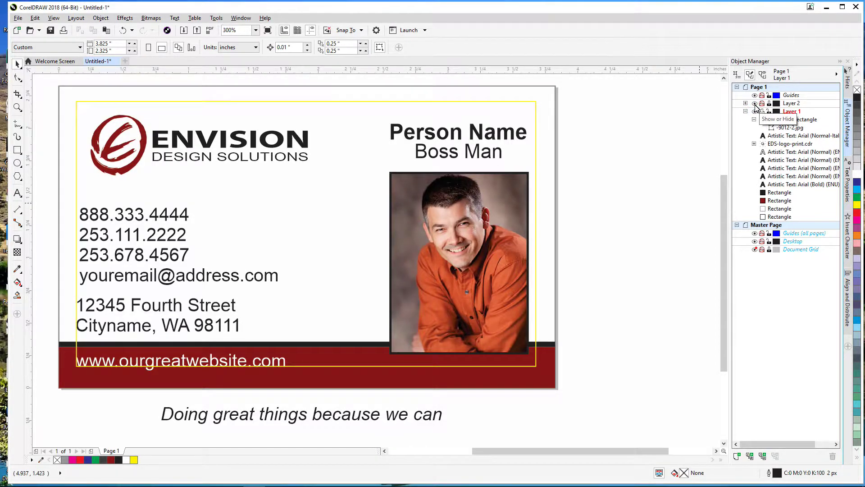
click(755, 104)
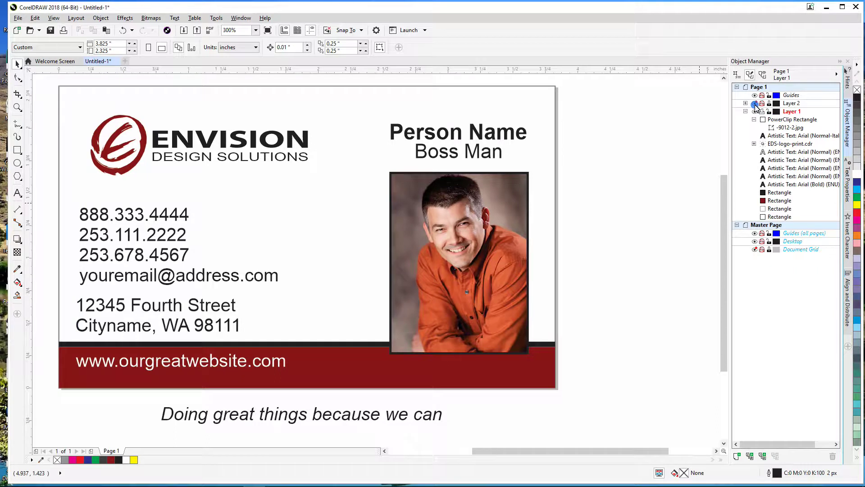
click(480, 180)
key(Up)
key(Up)
key(Up)
key(Up)
key(Down)
key(Down)
key(Down)
drag(589, 175, 367, 116)
key(Down)
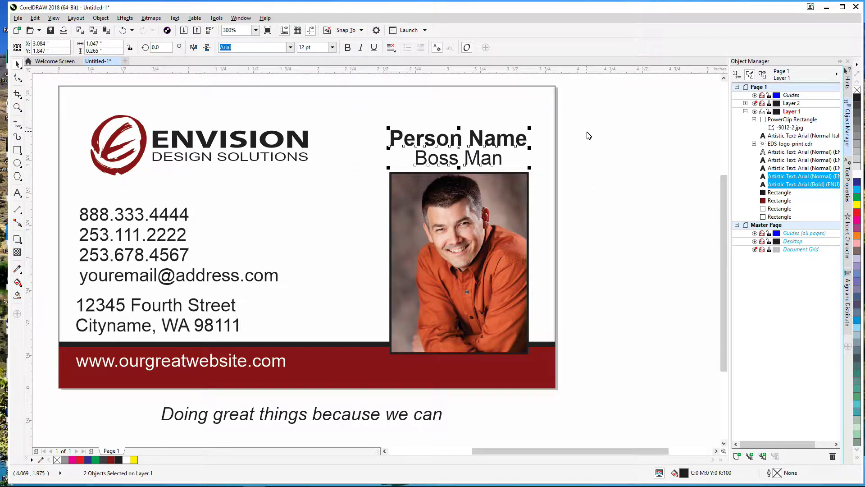
click(593, 153)
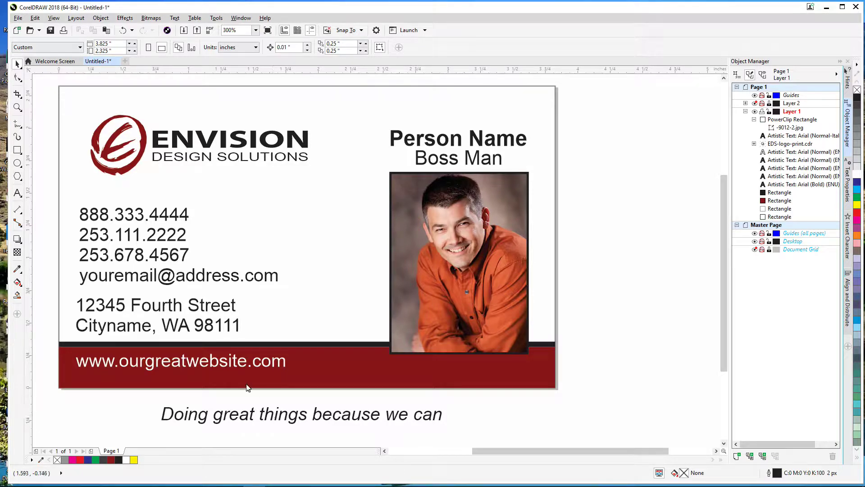
Set the address text and the phone and e-mail text to a font size of 9 pt
click(175, 314)
click(333, 46)
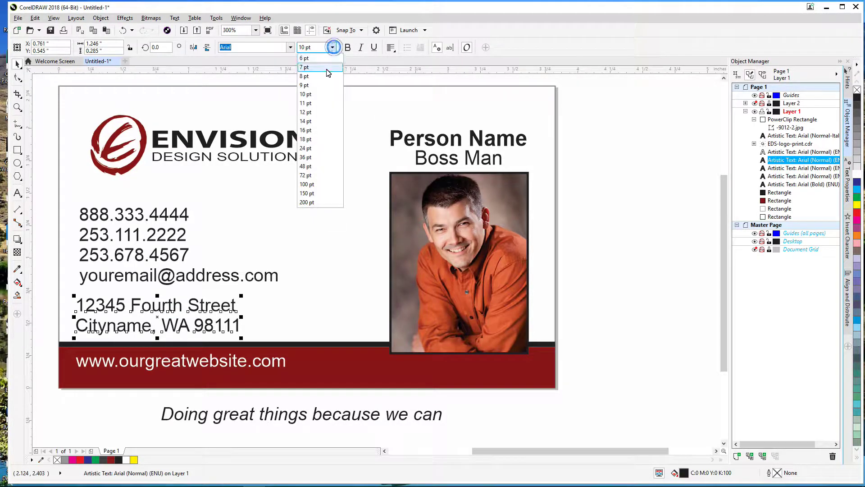
click(323, 85)
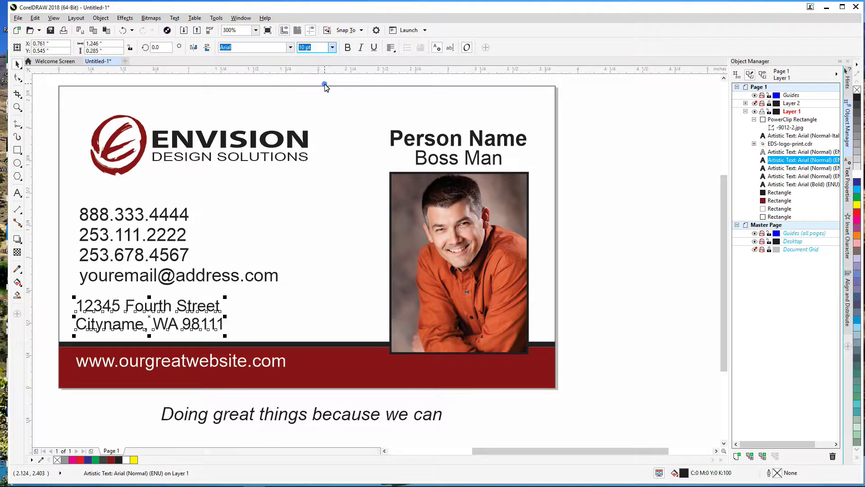
click(193, 282)
click(192, 276)
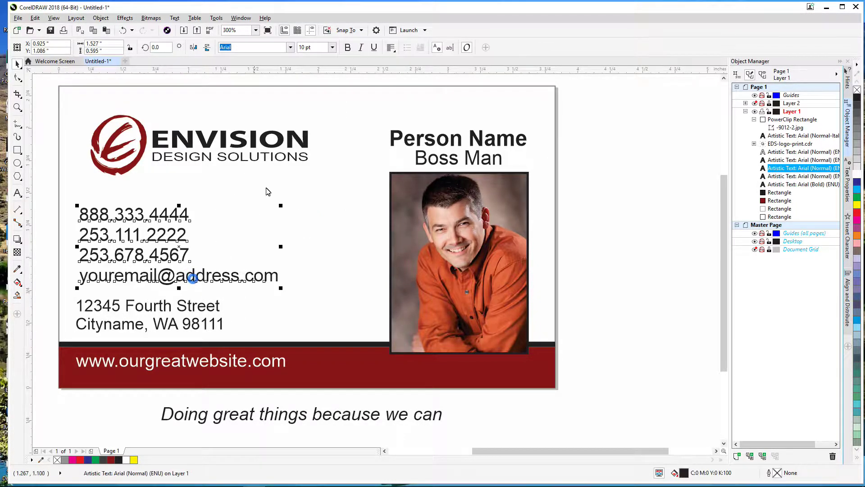
click(333, 46)
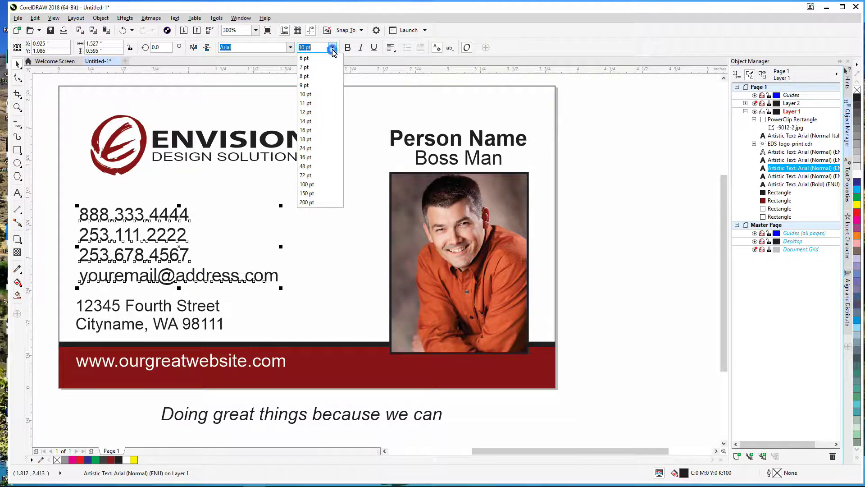
click(326, 87)
click(48, 231)
Align the phone and e-mail block and the address block along their left edges
drag(44, 186, 305, 349)
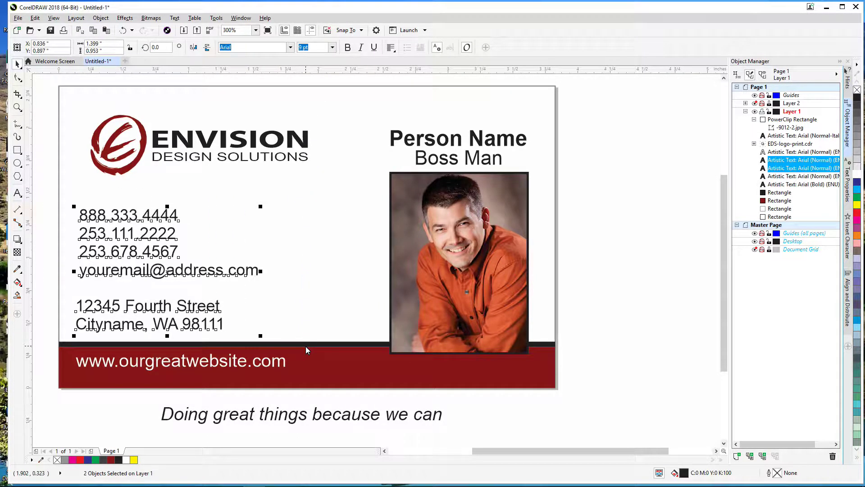
key(l)
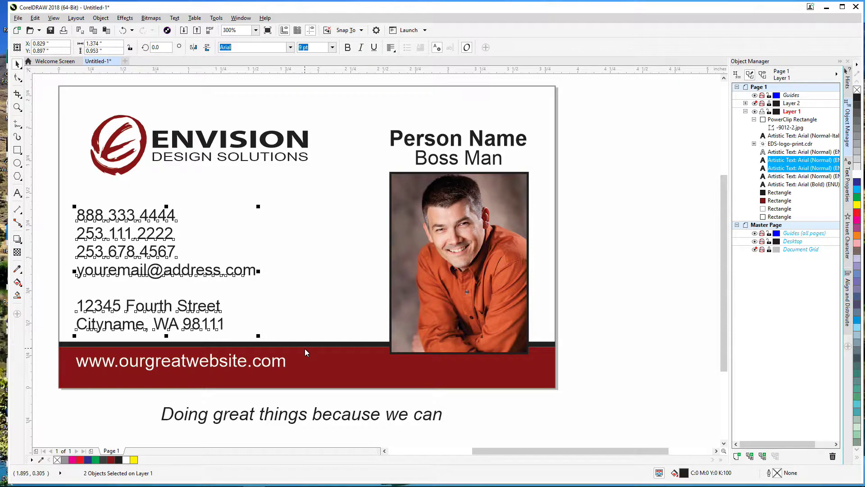
click(637, 297)
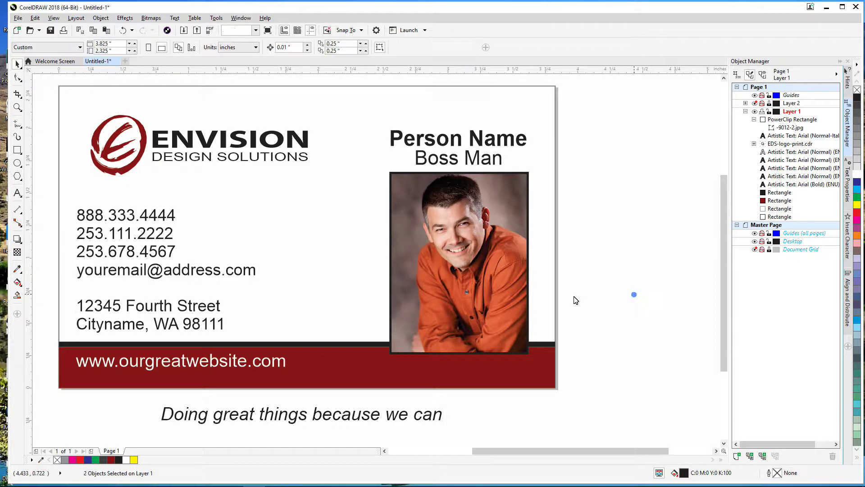
Nudge the phone and e-mail block down until it sits just above the address block
click(157, 276)
key(Down)
key(Down)
key(Down)
key(Down)
key(Down)
key(Down)
key(Down)
key(Down)
key(Down)
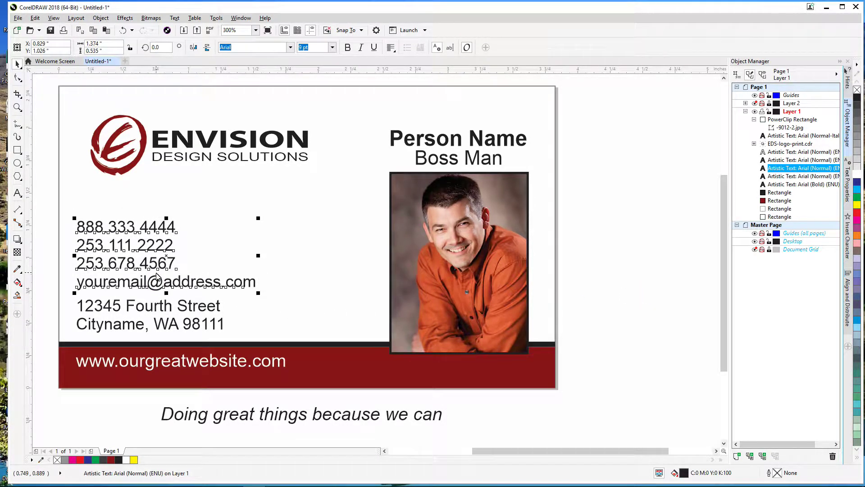
click(585, 266)
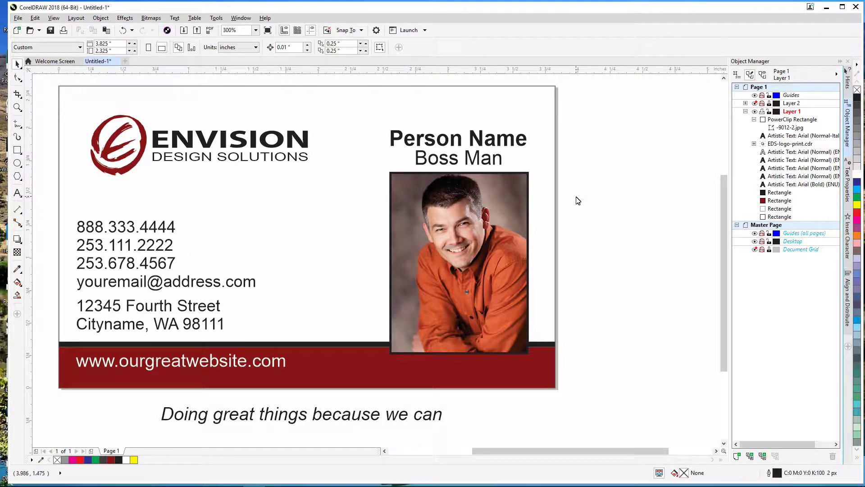
Move the name and job title off the card's right side and move the photo up above the red band
drag(580, 196, 386, 126)
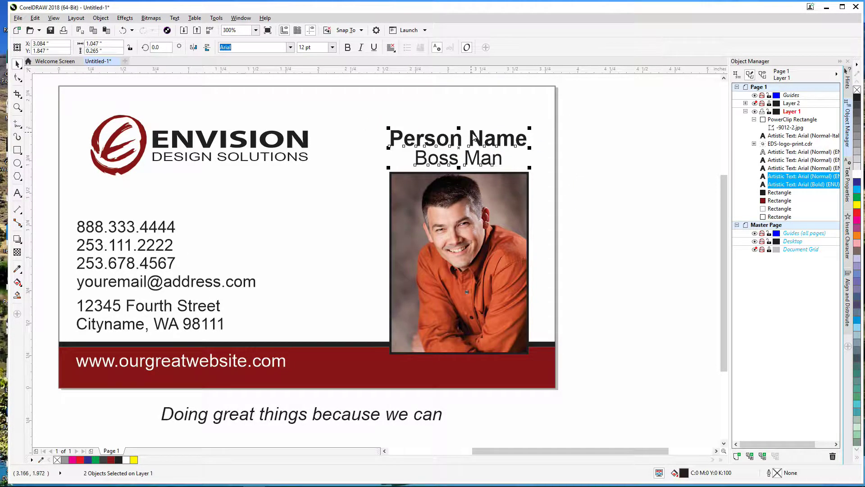
drag(483, 141, 601, 201)
drag(480, 226, 477, 174)
click(687, 222)
Group the name and job title and place the group between the photo and the black stripe
drag(714, 226, 520, 144)
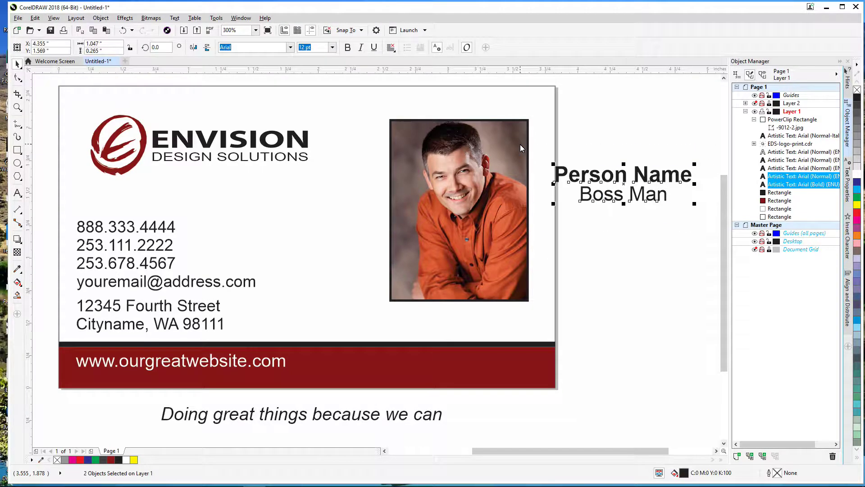
key(ctrl+g)
drag(630, 190, 456, 322)
Nudge the photo and the name group slightly up and align their centers on one vertical line
click(464, 288)
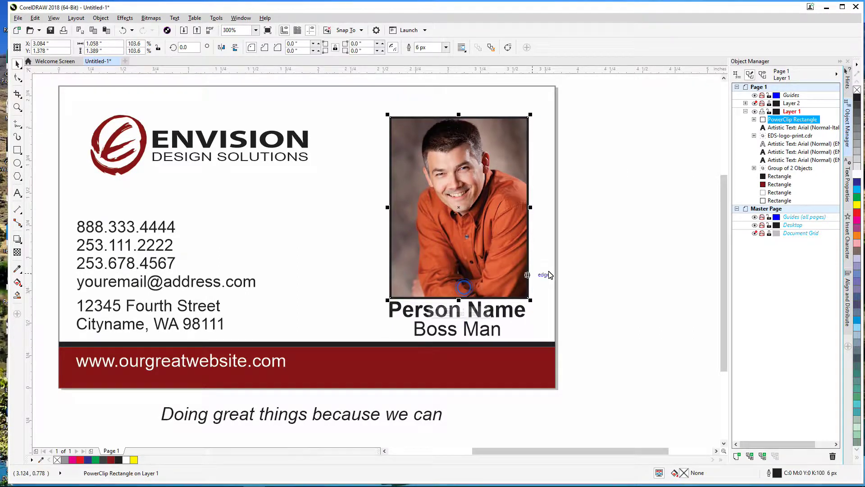
click(585, 265)
click(494, 318)
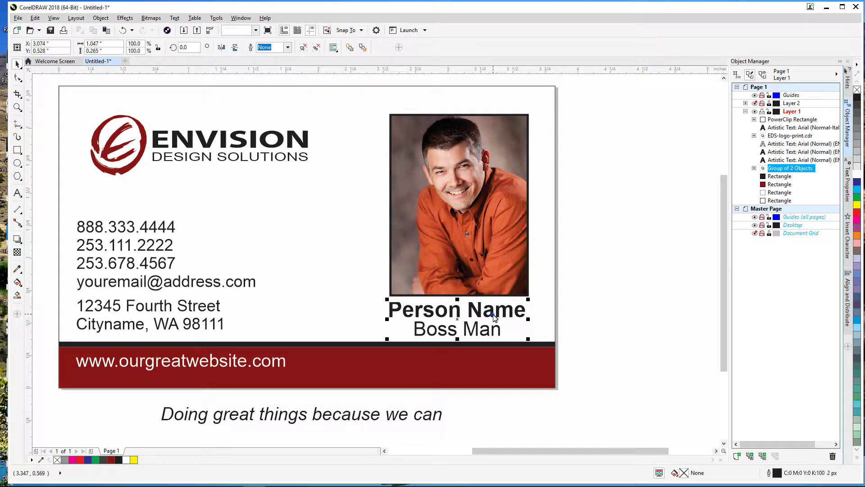
shift+click(491, 275)
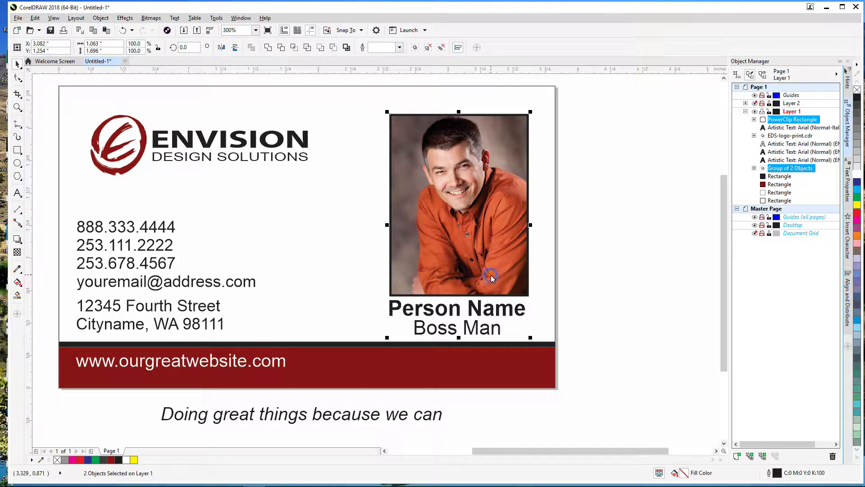
key(c)
click(609, 280)
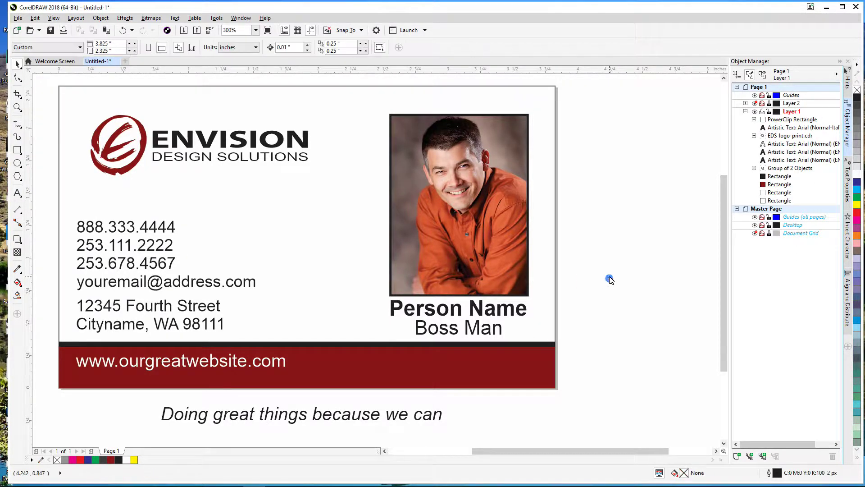
Move the slogan onto the red band and set the website below the card, colored gray
drag(402, 420, 488, 366)
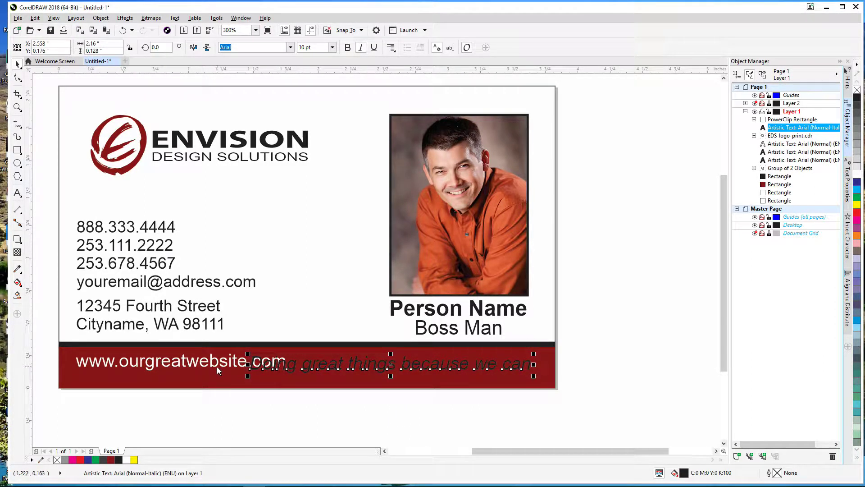
drag(215, 366, 216, 418)
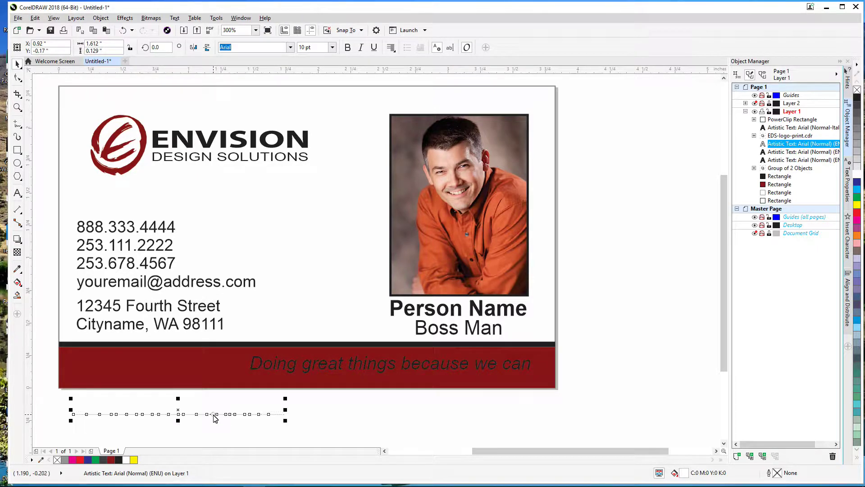
click(857, 129)
Color the slogan on the red band white and scale it down to about 9.26 pt
click(454, 367)
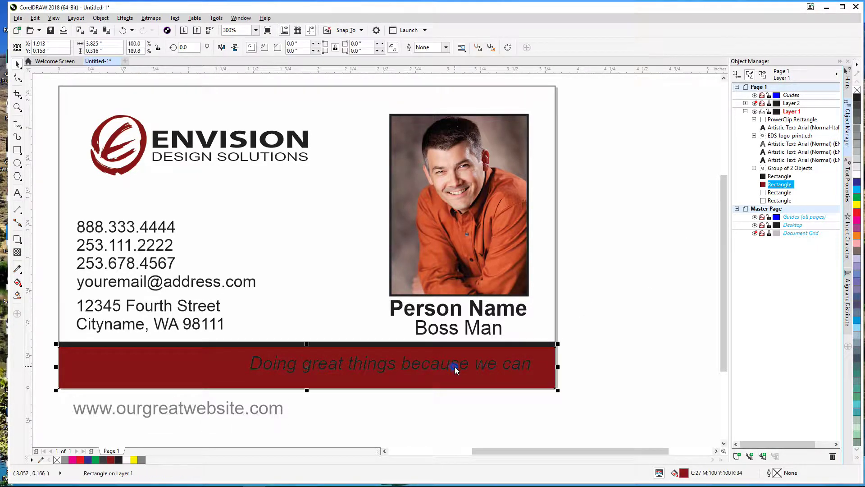
click(458, 366)
click(856, 175)
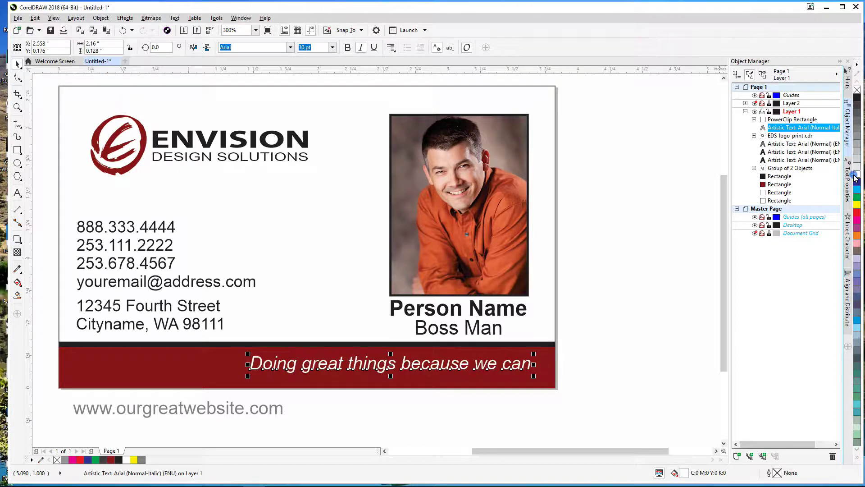
drag(248, 377, 182, 379)
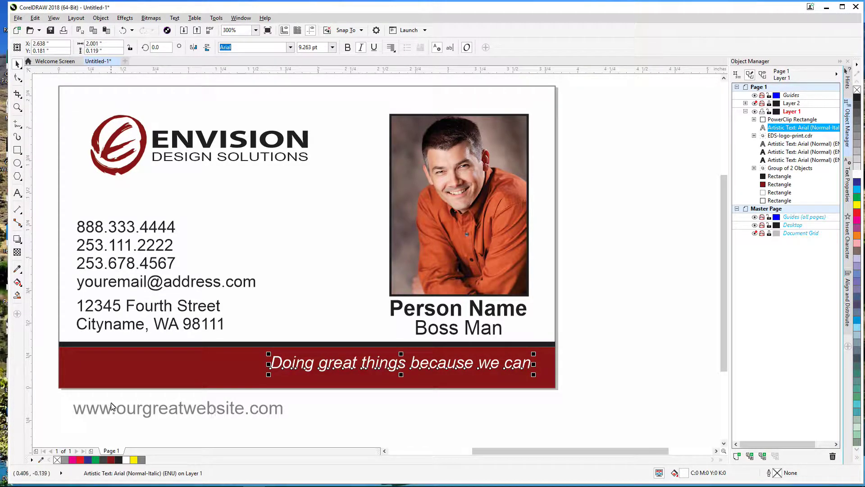
Center the slogan horizontally on the red band
shift+click(158, 371)
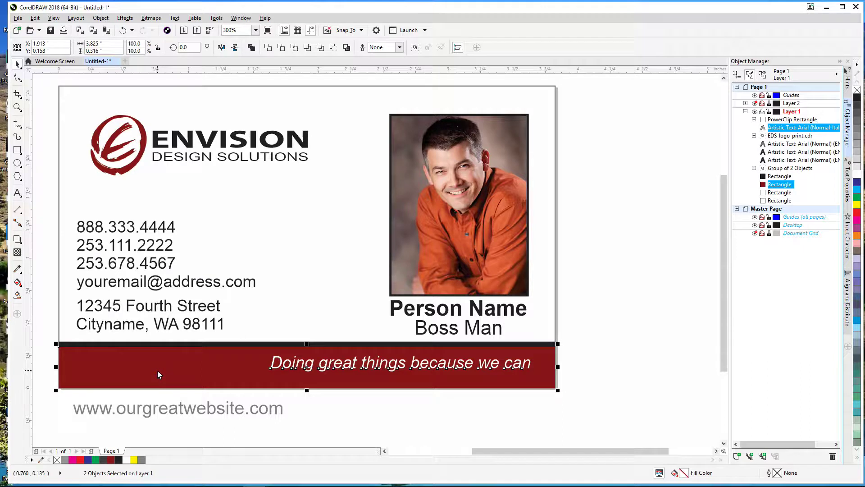
key(c)
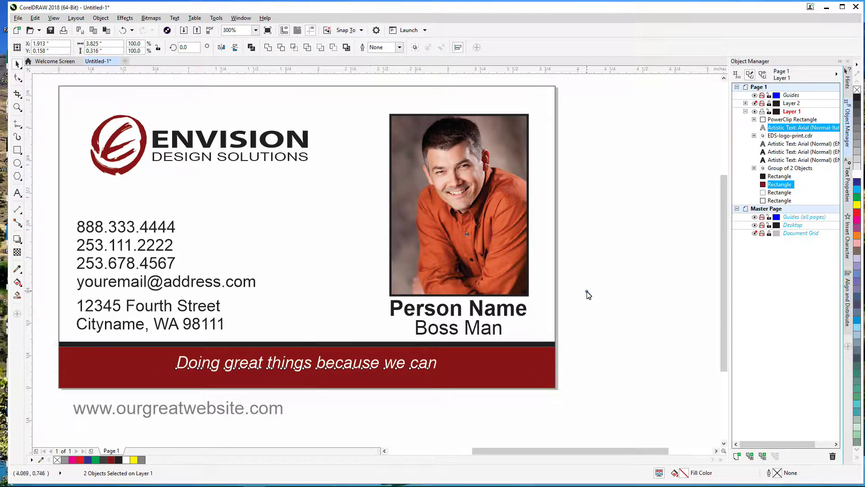
click(587, 293)
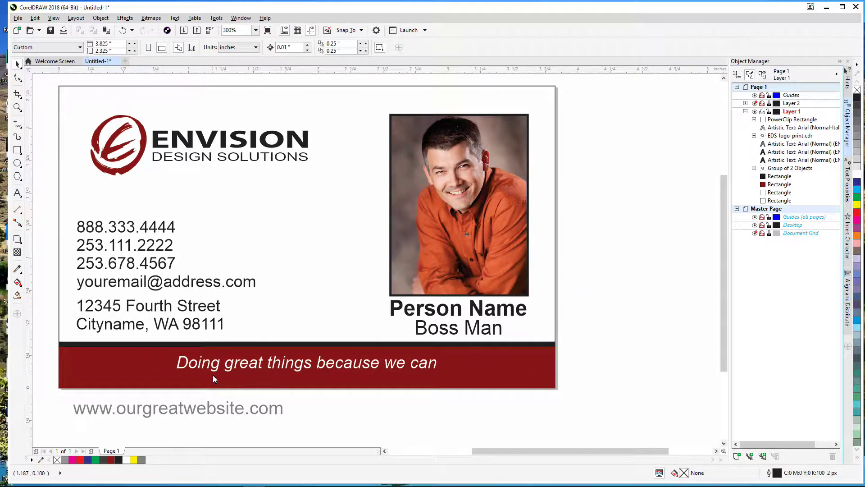
Move the phone and e-mail block up slightly and place the website beneath it in black at 9 pt
mouse_move(163, 232)
mouse_down()
mouse_move(165, 207)
mouse_move(165, 237)
mouse_move(167, 222)
mouse_up()
drag(211, 412, 216, 289)
click(857, 96)
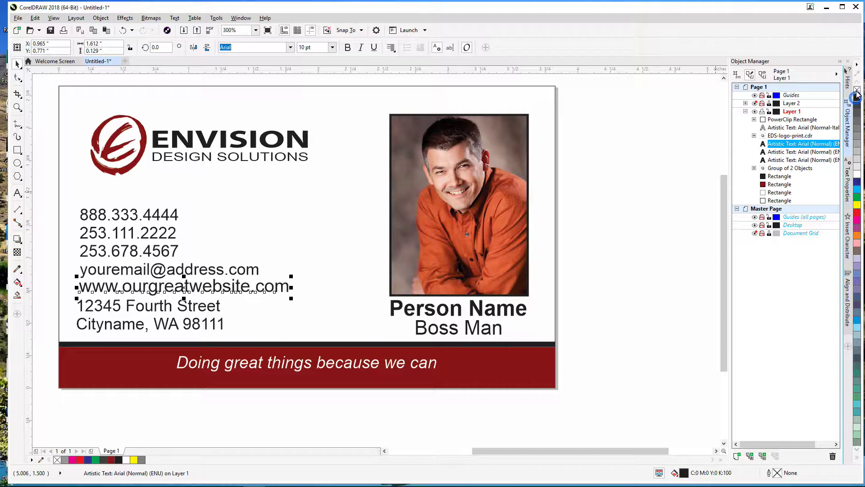
click(332, 47)
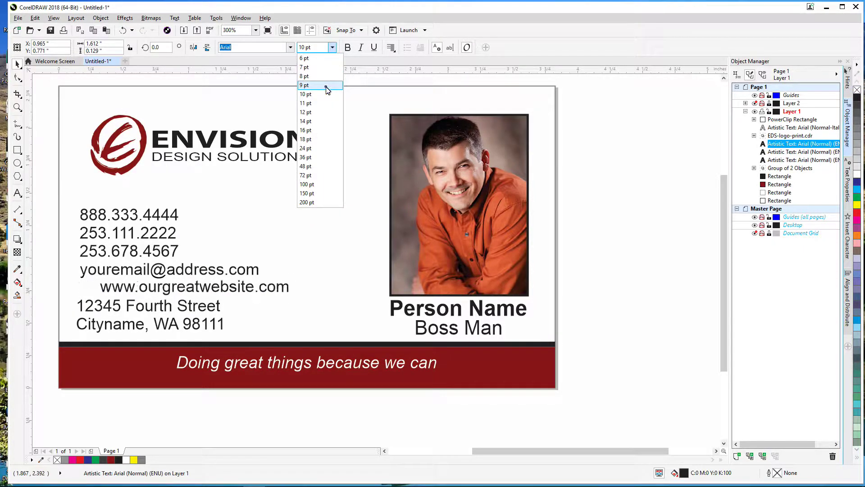
click(326, 86)
Delete the separate website text between the e-mail and the address
click(193, 275)
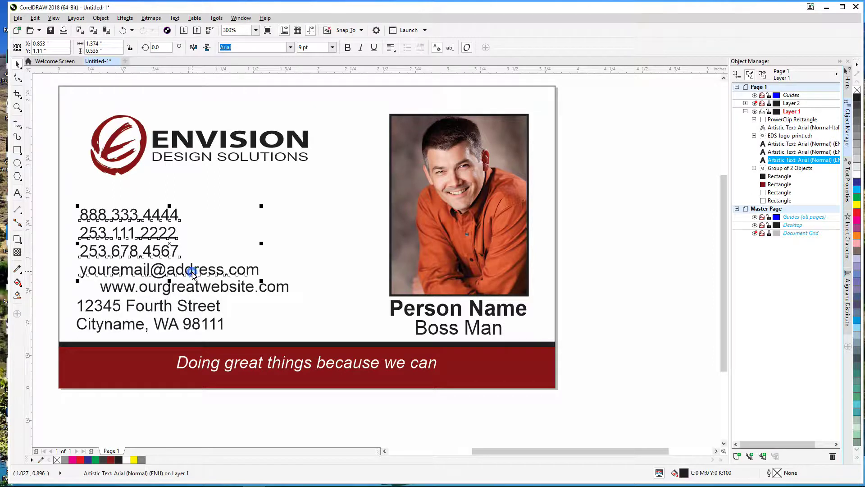
click(50, 282)
click(170, 290)
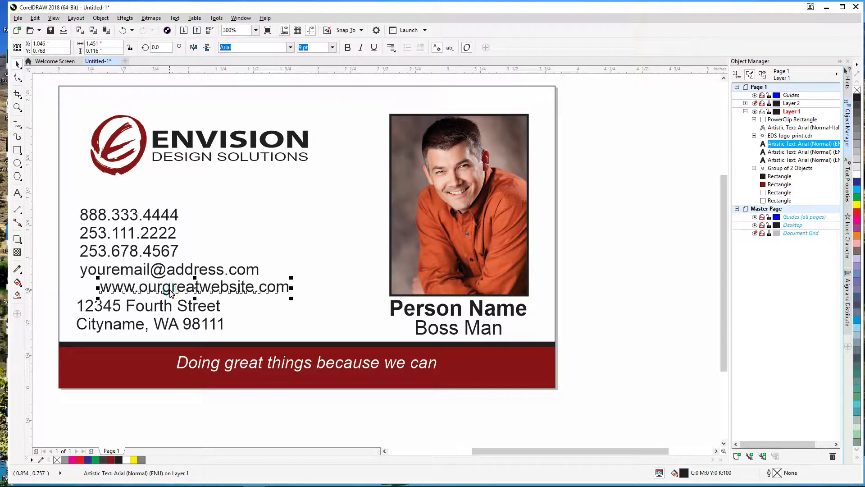
key(Delete)
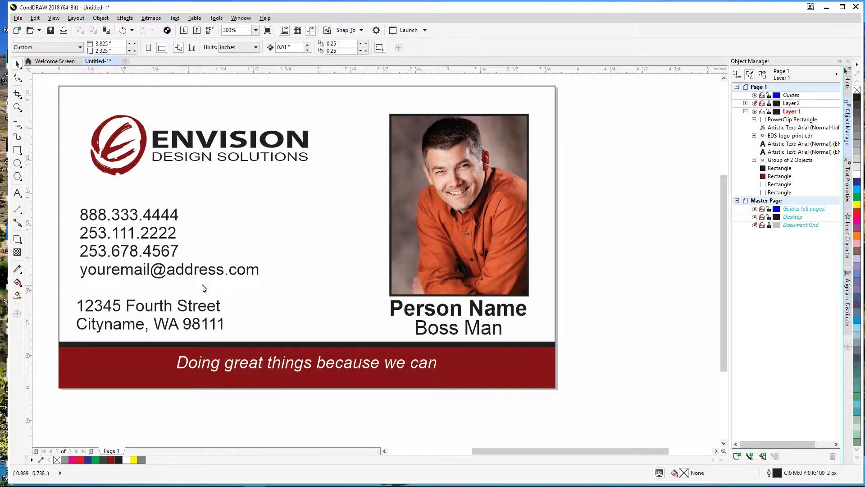
double_click(247, 269)
key(End)
key(Return)
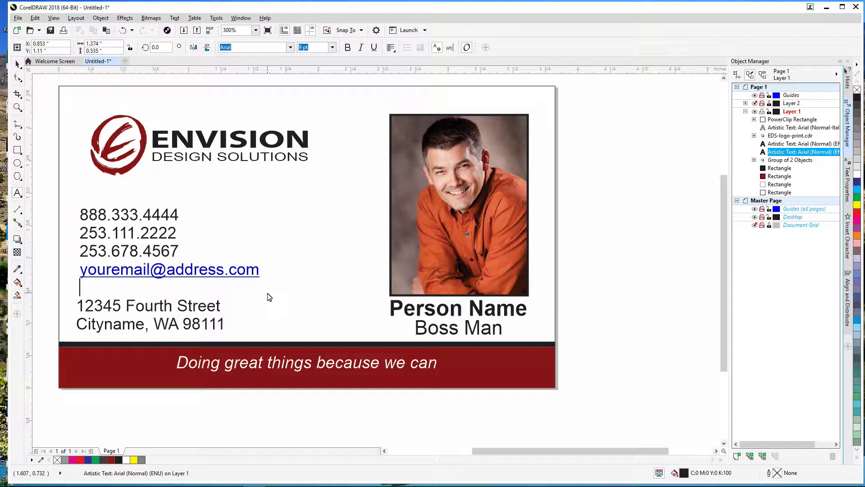
key(ctrl+z)
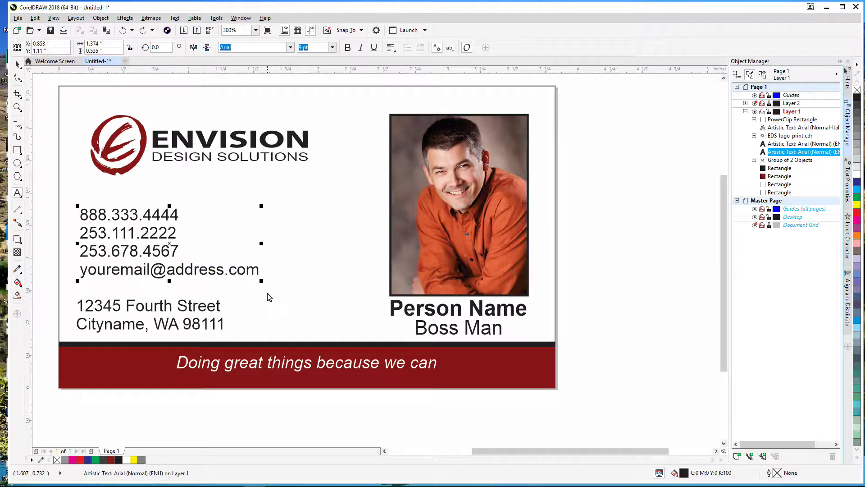
text(www.ourgreatwebsite.com)
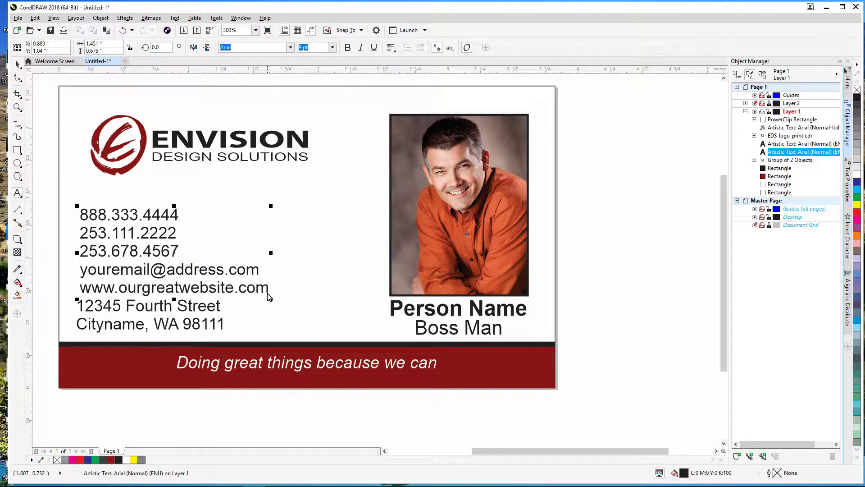
Move the contact block up to clear the address, and shift the address block up slightly from the black stripe
click(17, 64)
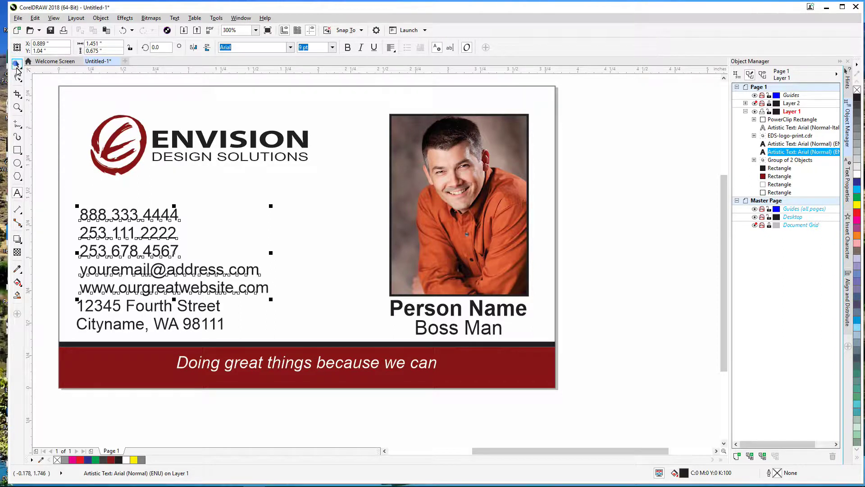
key(Up)
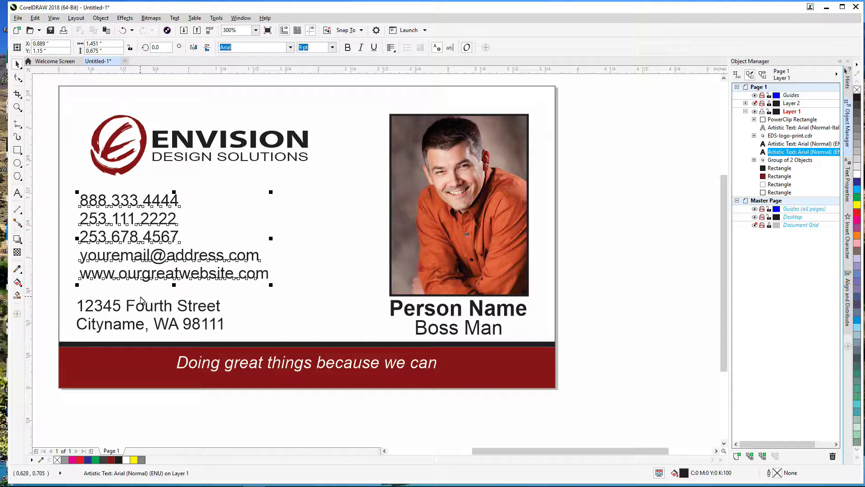
drag(156, 313, 161, 308)
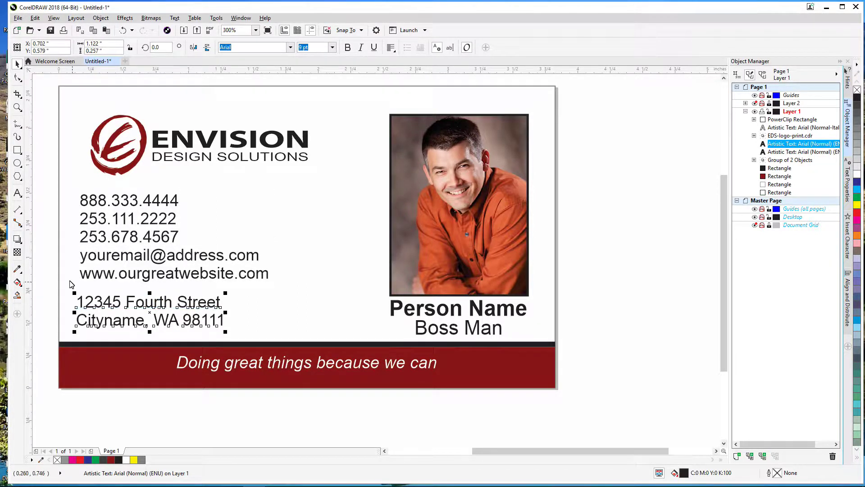
click(49, 268)
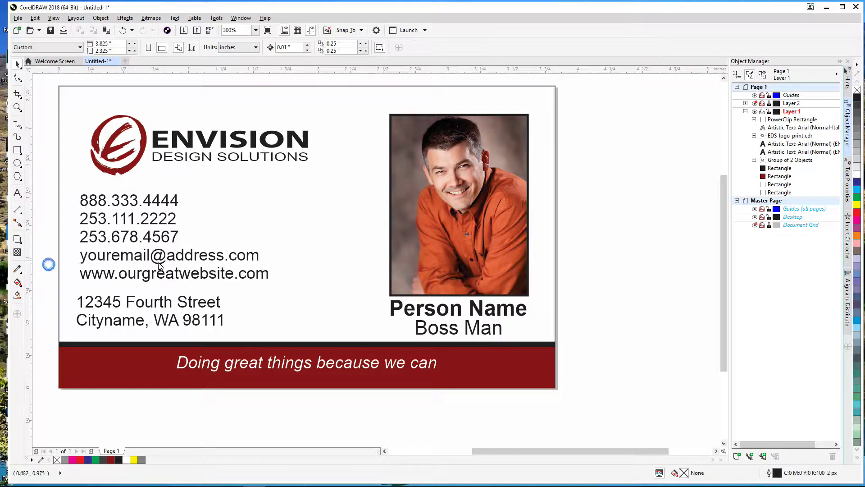
Nudge the portrait photo up slightly to widen the gap above the name
click(453, 210)
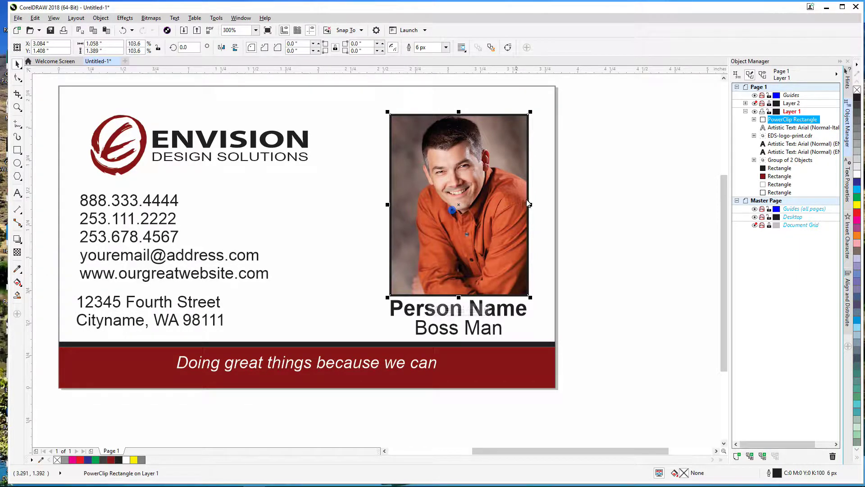
key(Up)
key(Up)
click(597, 190)
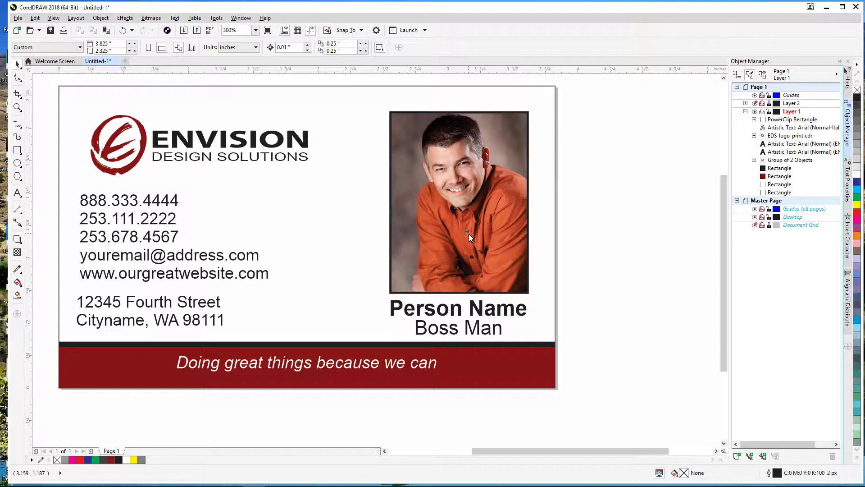
Move the slogan to the left end of the red band and the name group off the card's right side
drag(392, 365, 292, 362)
drag(481, 332, 646, 290)
Move the portrait photo down until its lower edge overlaps the black stripe and the red band
click(498, 276)
drag(498, 280, 500, 336)
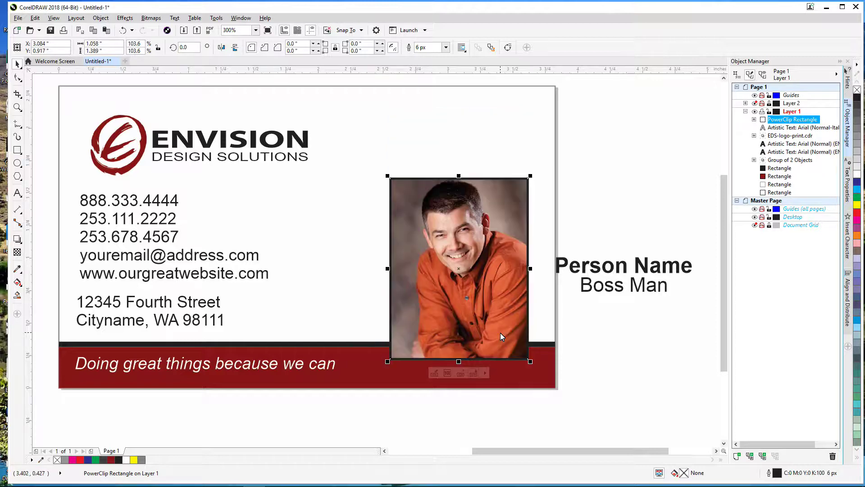
key(Down)
key(Down)
click(603, 240)
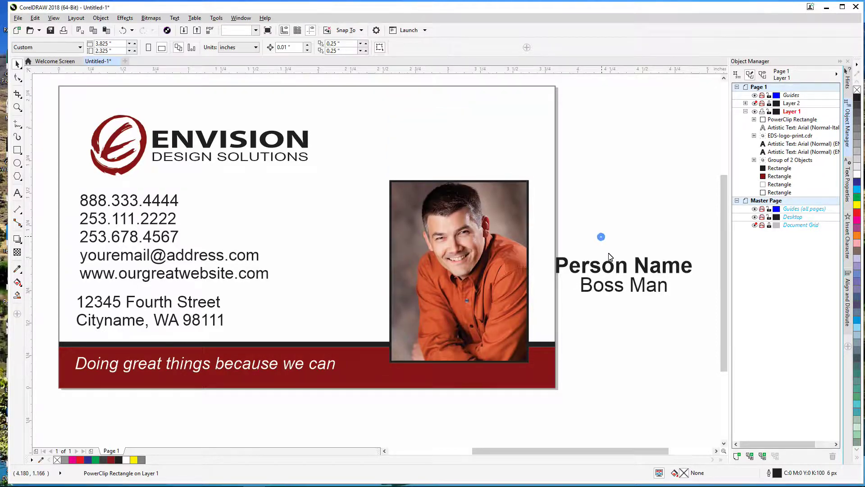
Move the name and job title group below the logo, ungroup it and left-align the two lines
drag(627, 268, 200, 183)
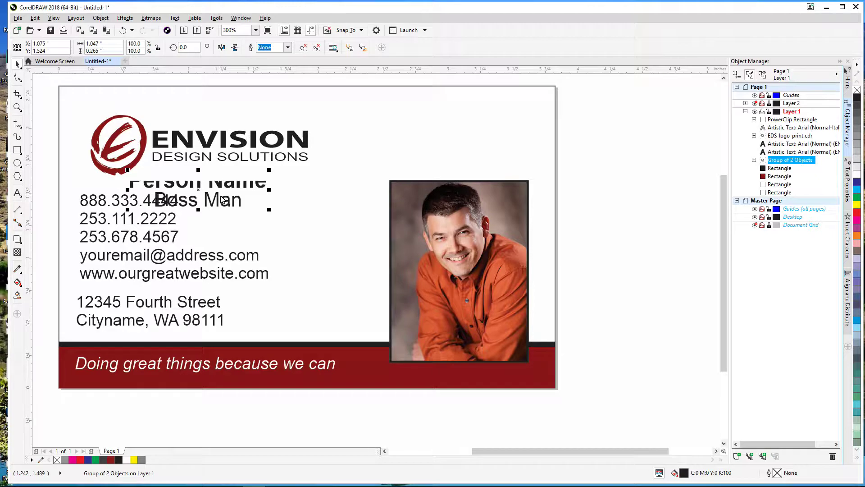
drag(225, 204, 276, 216)
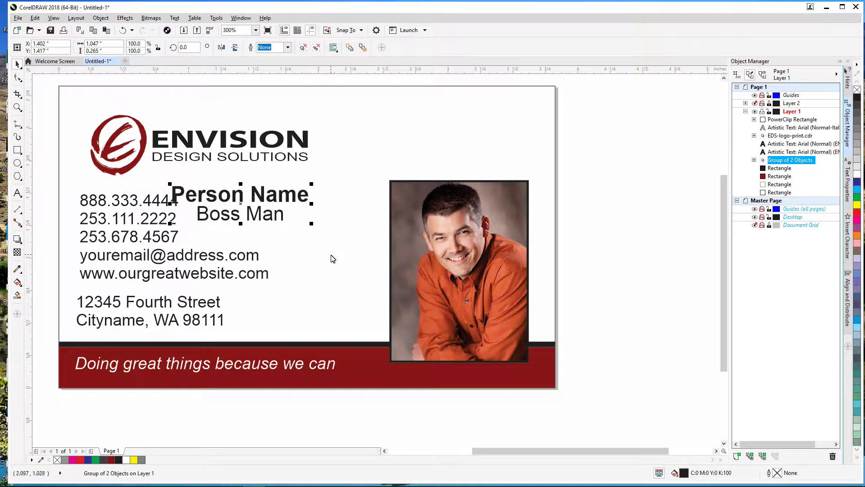
click(301, 47)
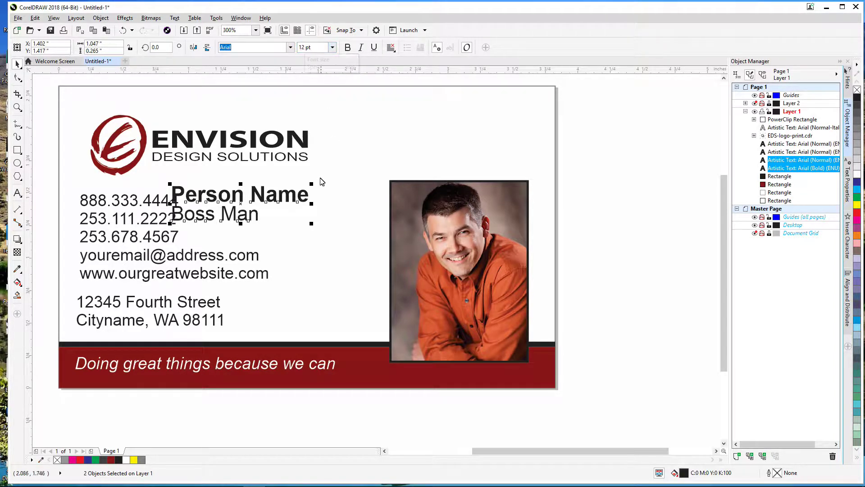
Shift the logo up and stack the name and job title directly under it, above the phone numbers
drag(148, 151, 142, 138)
drag(172, 191, 82, 173)
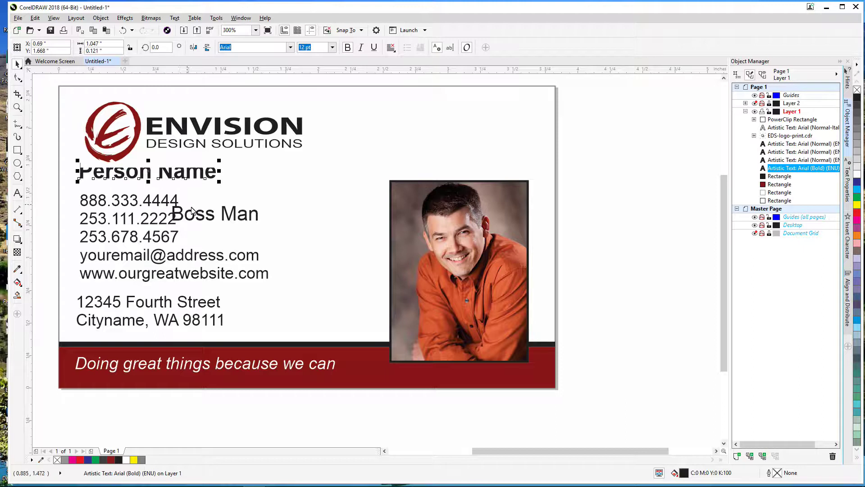
drag(202, 219, 105, 194)
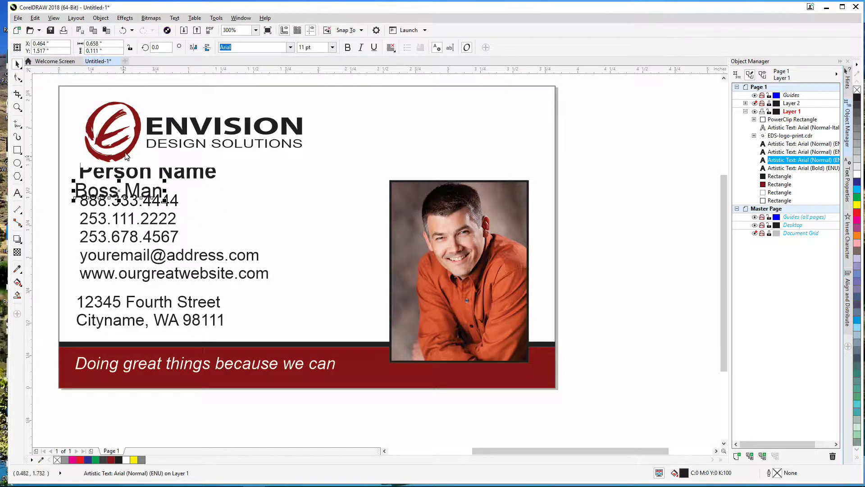
drag(134, 148, 127, 162)
Nudge the job title and the contact block down together toward the address
drag(47, 182, 293, 295)
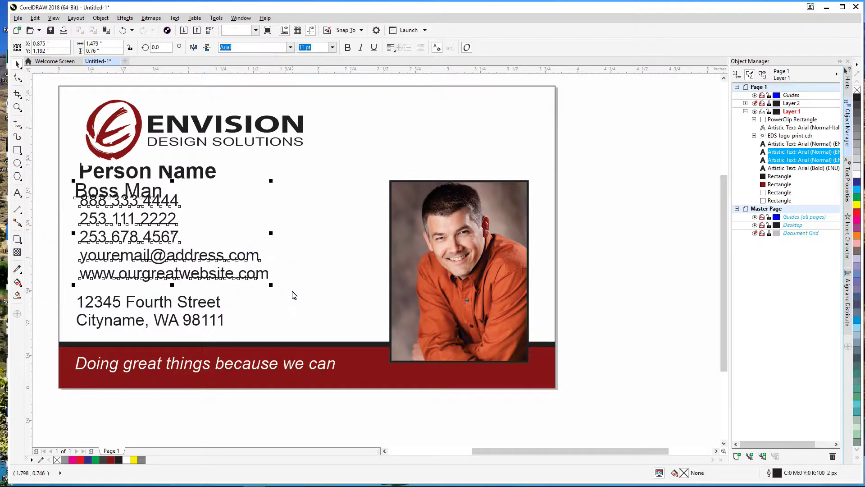
key(Down)
key(Down)
key(Down)
key(Down)
key(Down)
key(Down)
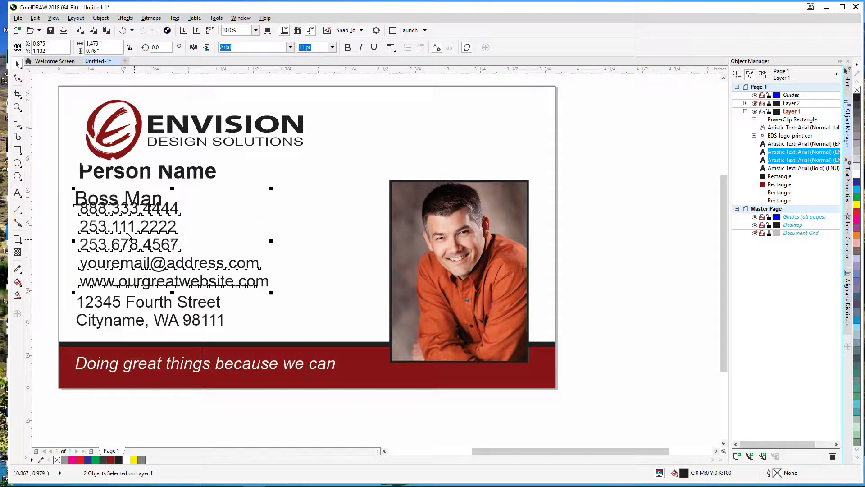
Nudge the job title up and to the right so it sits under the name, clear of the phone numbers
click(48, 195)
click(149, 201)
key(Up)
key(Up)
key(Up)
key(Up)
key(Up)
key(Up)
key(Right)
key(Right)
key(Right)
key(Right)
key(Right)
key(Up)
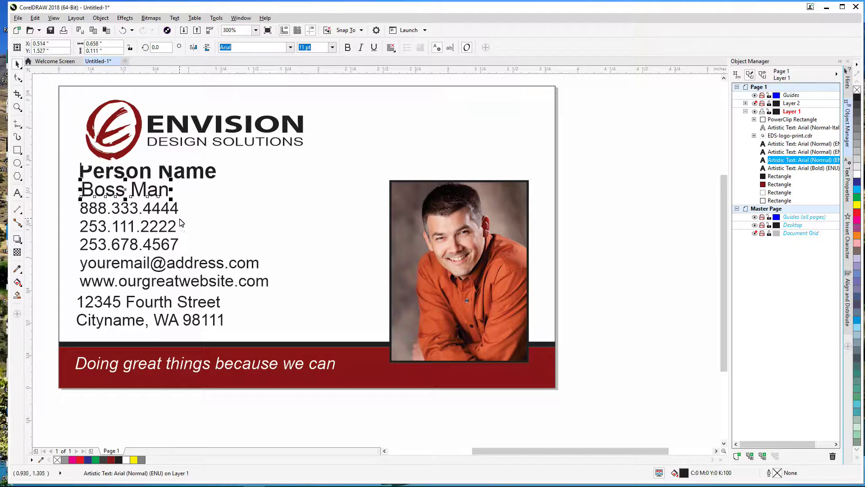
Nudge the person's name slightly to the right to line up with the job title
click(204, 173)
key(Right)
key(Right)
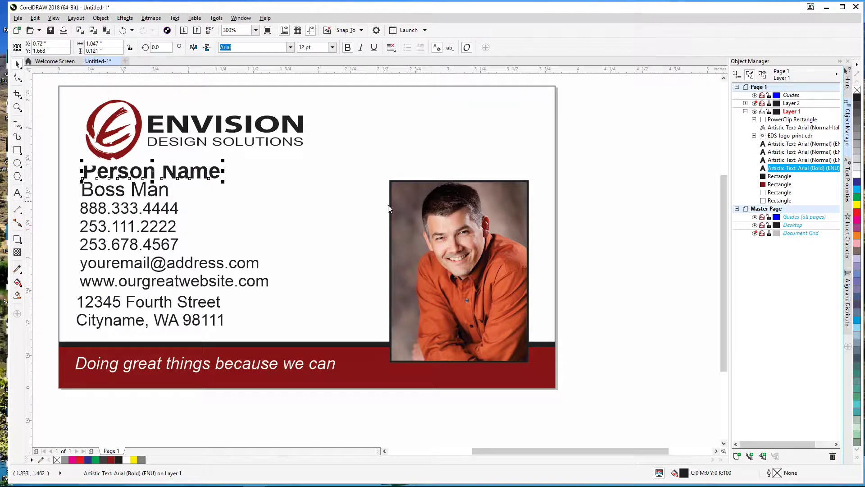
Enlarge the portrait photo toward its upper left and move it up so it only slightly overlaps the red band
click(434, 204)
drag(389, 179, 344, 134)
click(596, 163)
drag(436, 183, 436, 171)
click(606, 192)
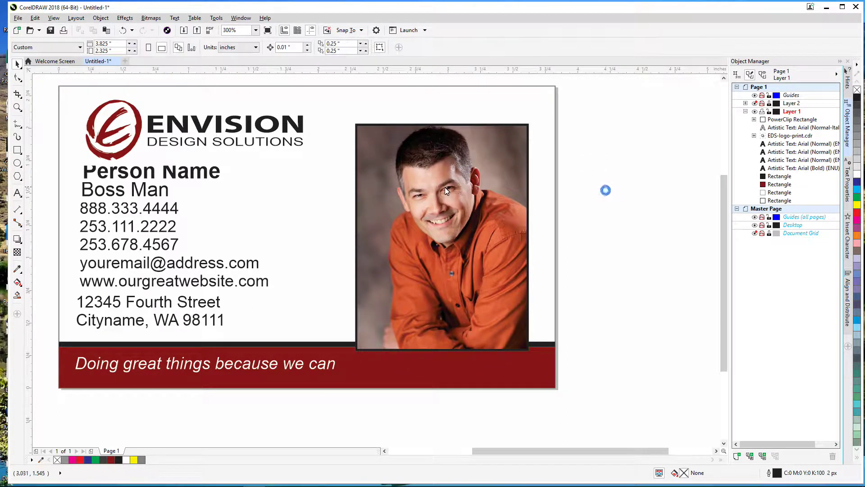
Nudge the logo up until it no longer covers the top of the name
click(203, 131)
key(Up)
key(Up)
key(Up)
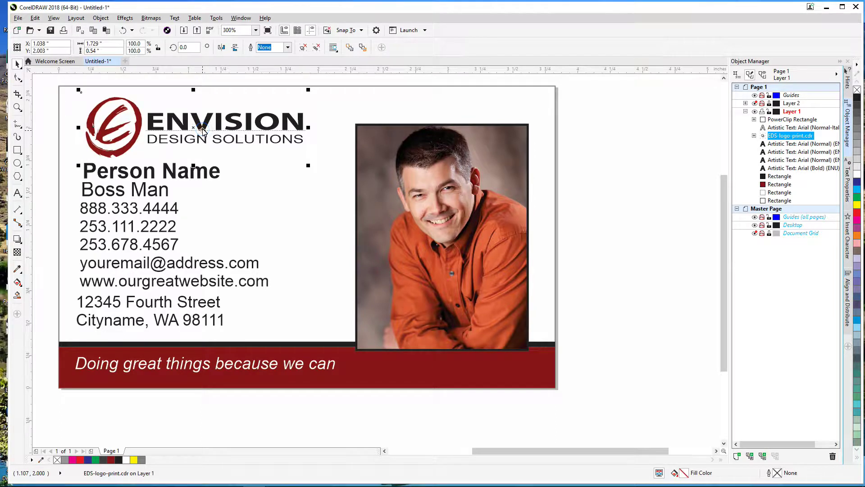
Nudge the logo slightly left so its left edge lines up with the name below it
key(Left)
key(Left)
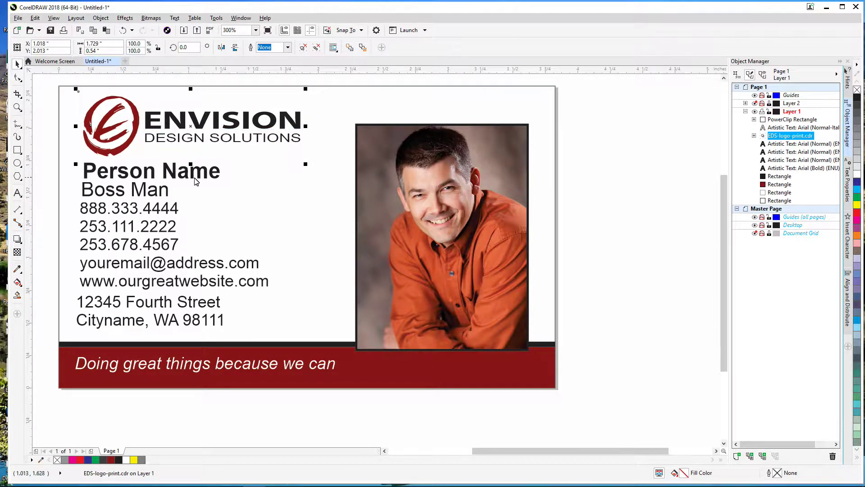
click(582, 173)
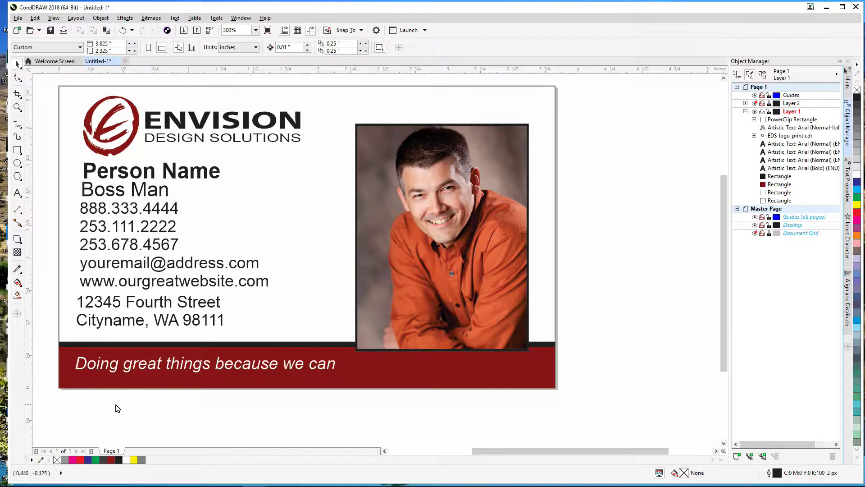
Shrink the framed portrait to 0.853 × 1.121 in and place it in the white area above the red band
click(443, 266)
drag(443, 266, 459, 260)
drag(355, 358, 415, 304)
drag(463, 217, 453, 219)
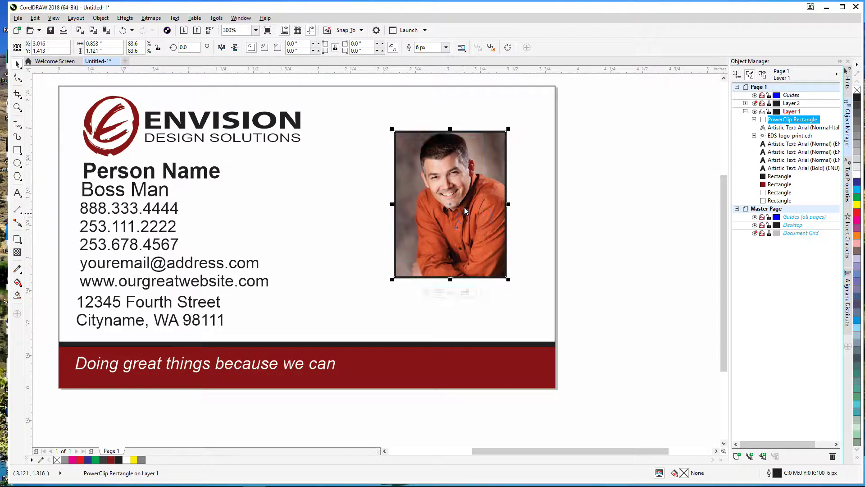
Take the portrait photo out of its PowerClip frame, remove the frame, and set the photo beside the card
right_click(473, 187)
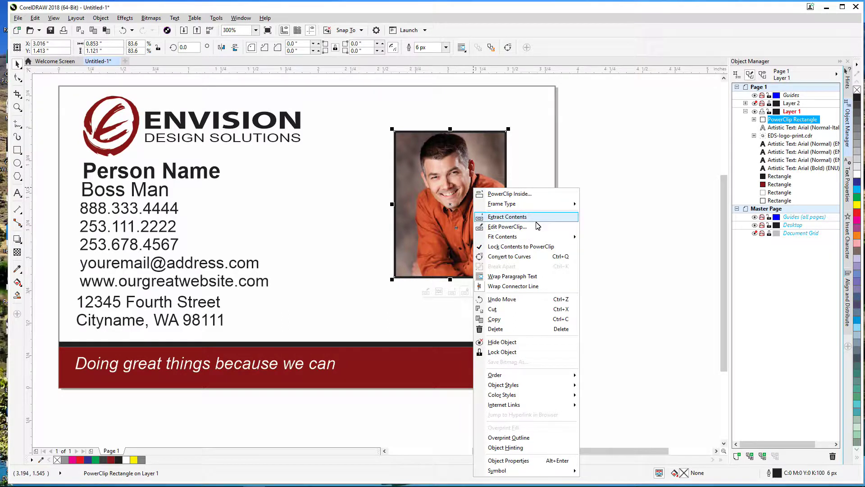
click(625, 156)
drag(434, 181, 432, 166)
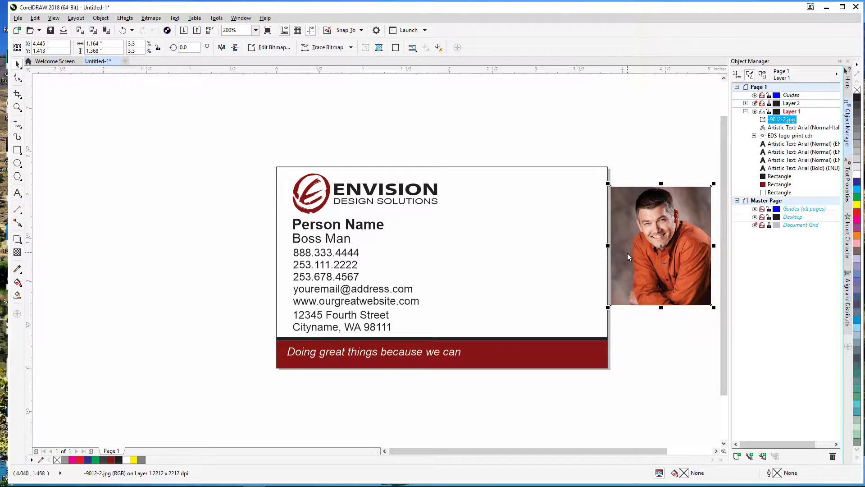
Place the unframed photo in the card's lower-right corner and enlarge it to about 1.606 × 1.888 in
drag(679, 257, 580, 318)
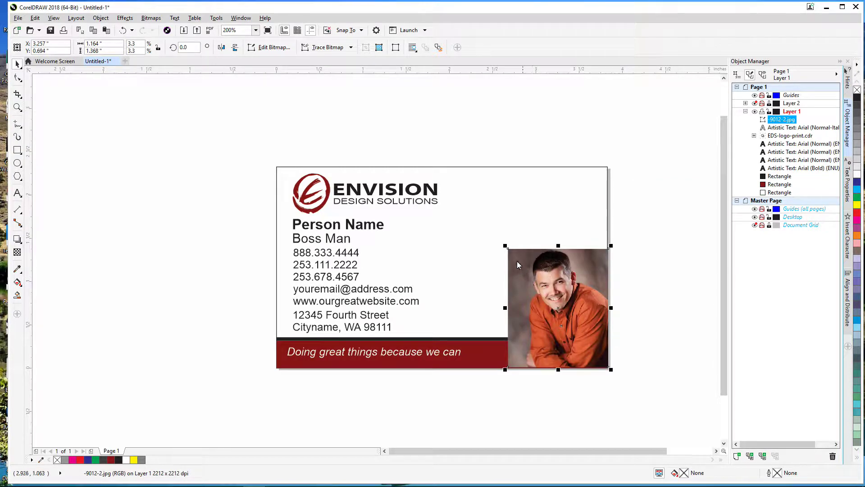
drag(505, 246, 467, 201)
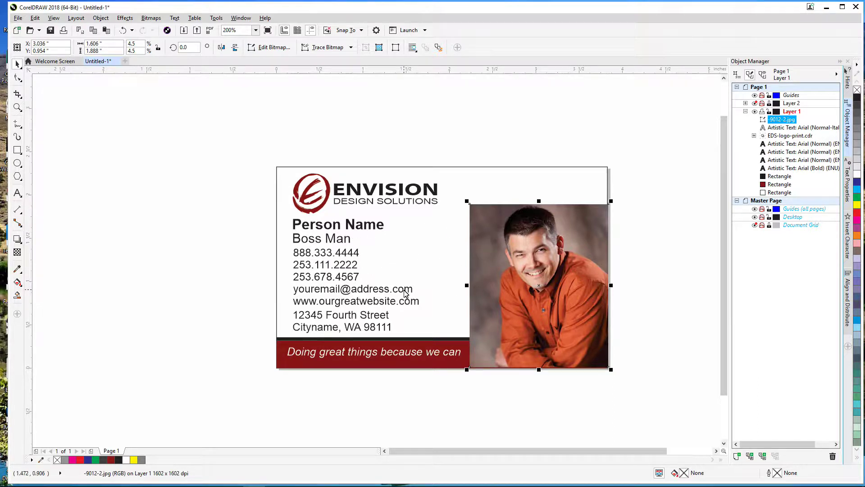
Try mirroring the photo horizontally, and undo the flip
click(221, 46)
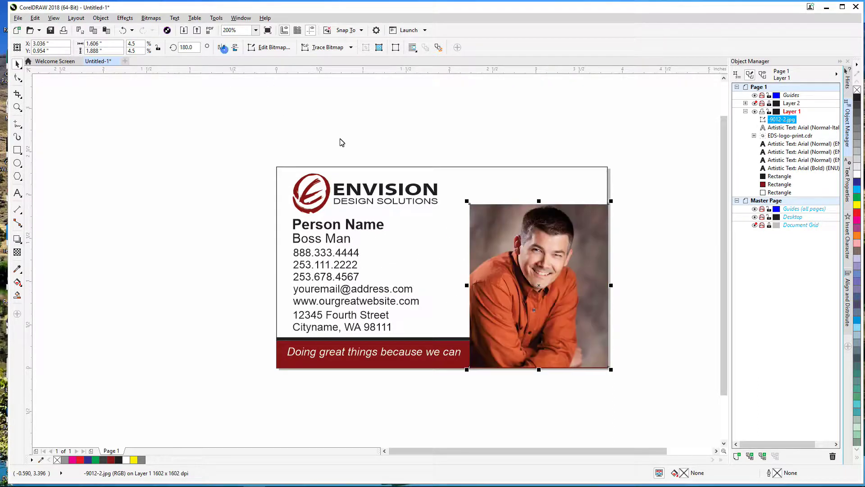
click(632, 173)
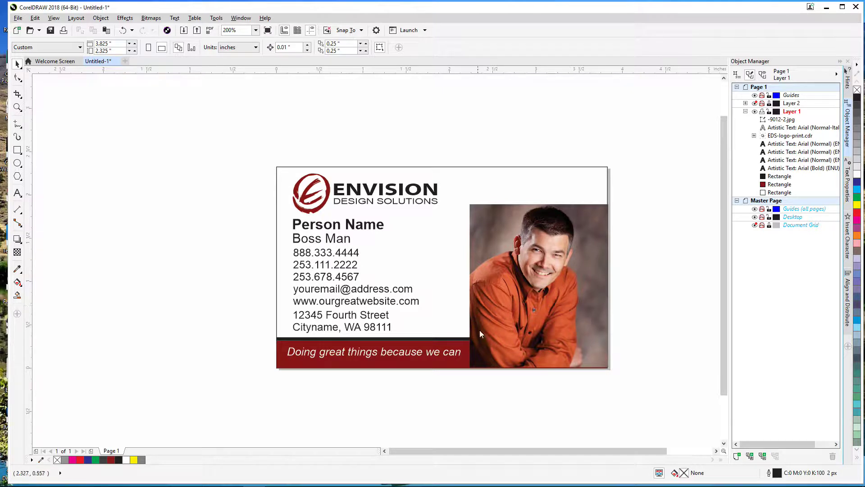
key(ctrl+z)
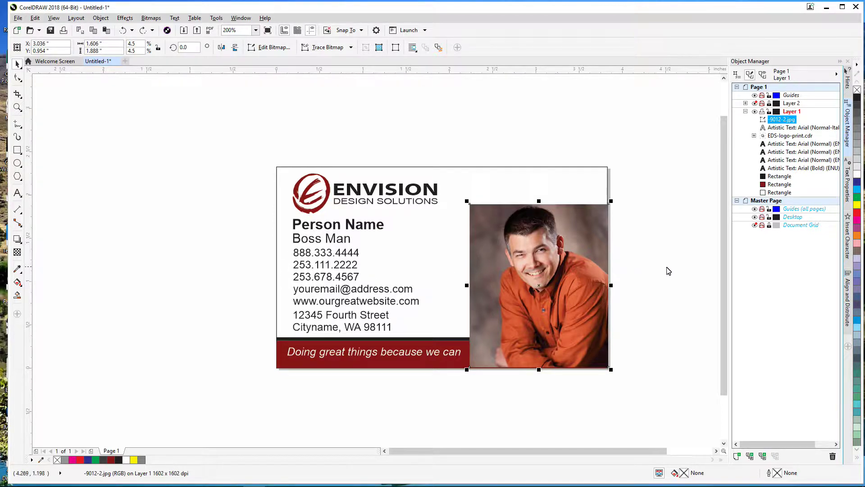
Nudge the photo slightly left and down so it sits flush with the card's lower-right corner
click(640, 266)
click(579, 257)
key(Up)
key(Left)
key(Left)
key(Left)
key(Down)
key(Down)
key(Right)
click(635, 256)
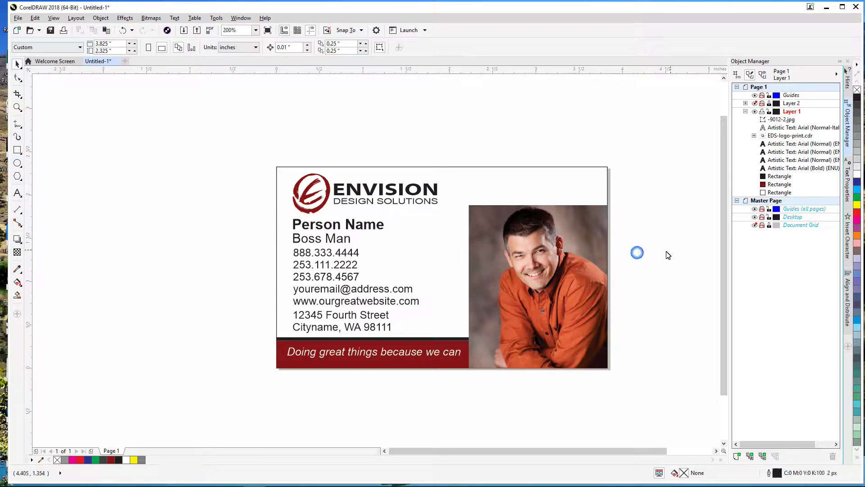
Open the photo for editing in Corel PHOTO-PAINT and bring it into a maximized Cutout Lab
click(511, 242)
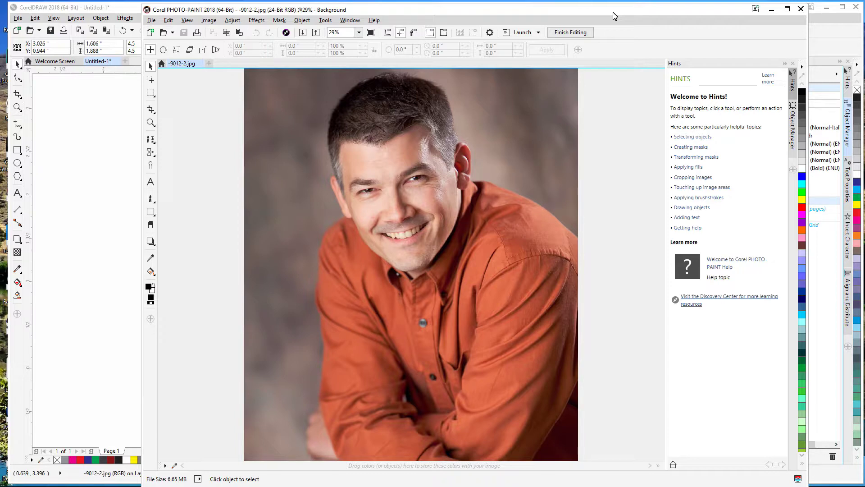
click(787, 9)
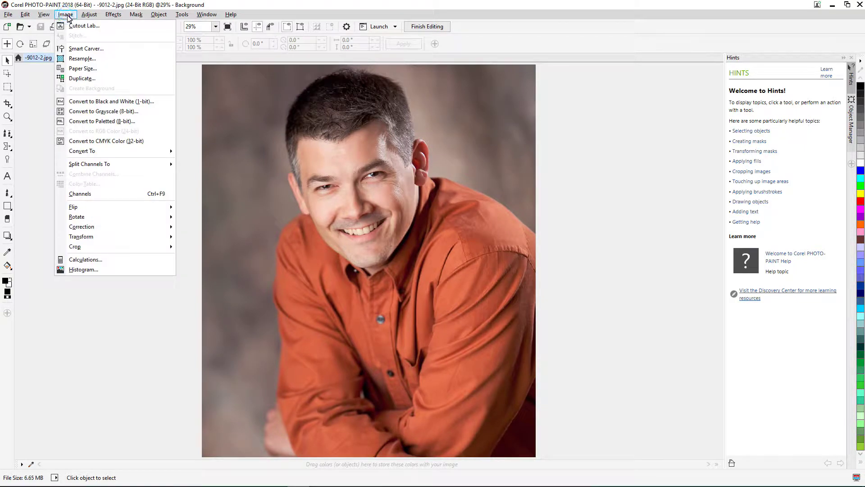
click(74, 26)
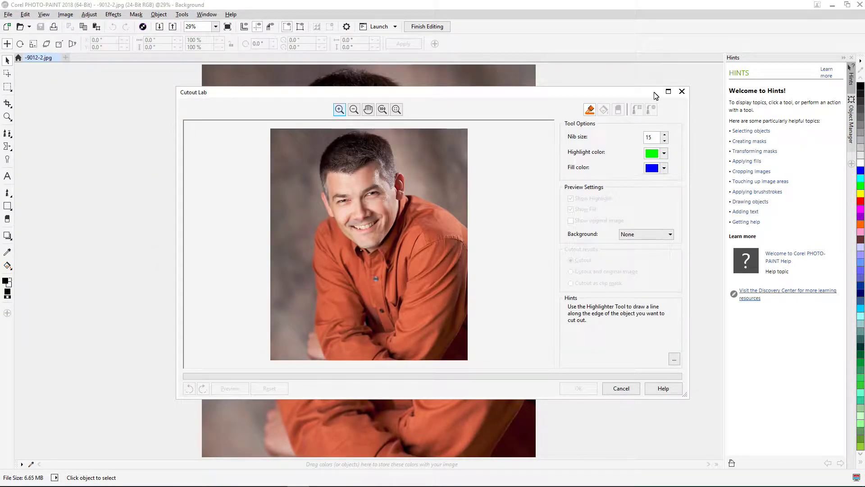
click(669, 91)
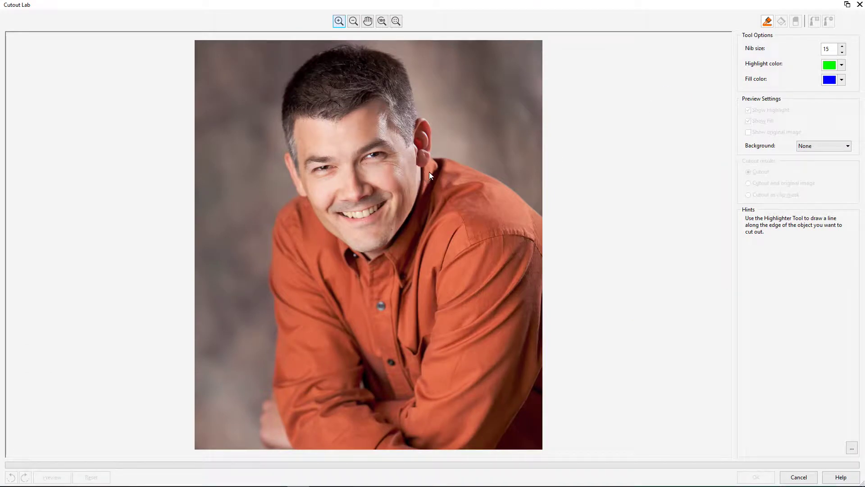
Enlarge the highlighter nib to 182 and outline the man from his shoulder around the head down to the photo's lower edge
shift+drag(546, 181, 537, 106)
drag(549, 222, 485, 173)
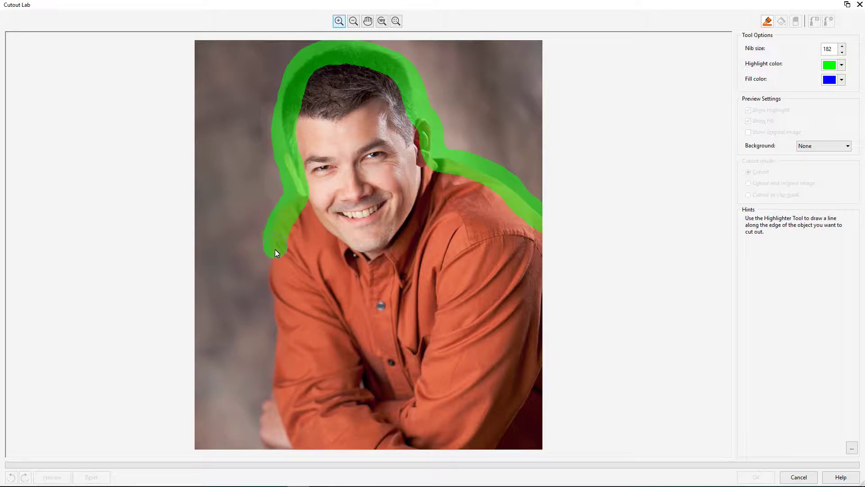
drag(275, 399, 263, 450)
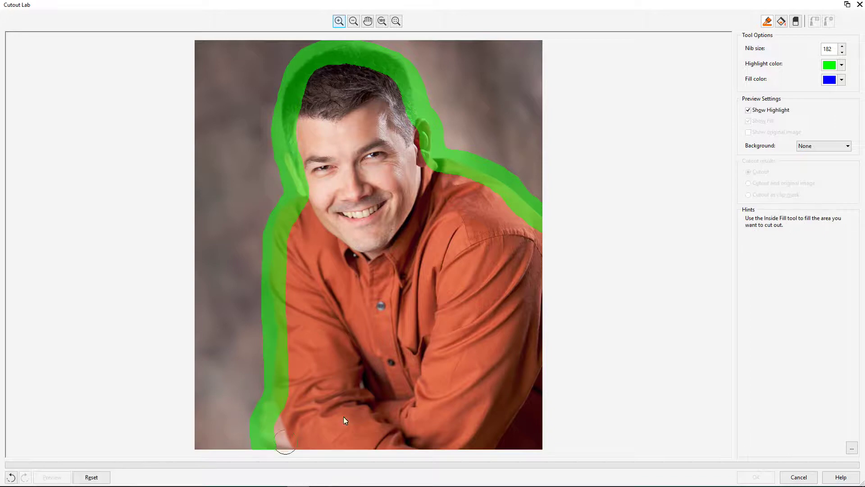
Fill the inside of the highlighted outline and preview the cutout
click(782, 21)
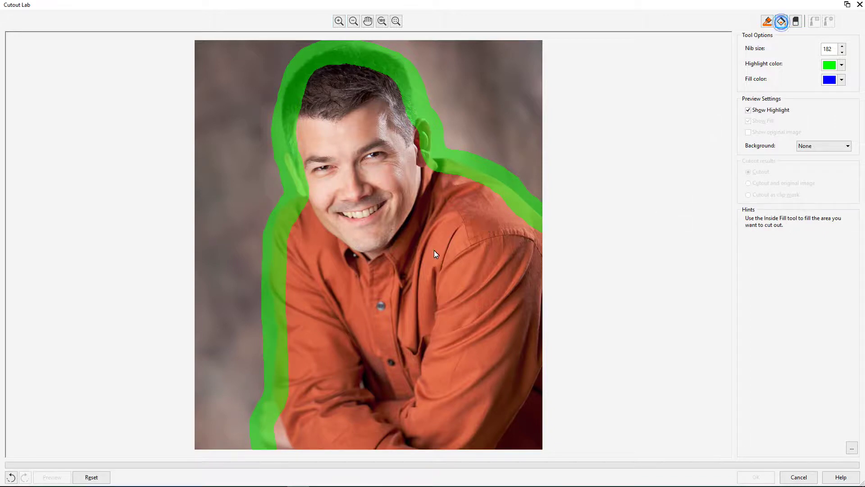
click(433, 250)
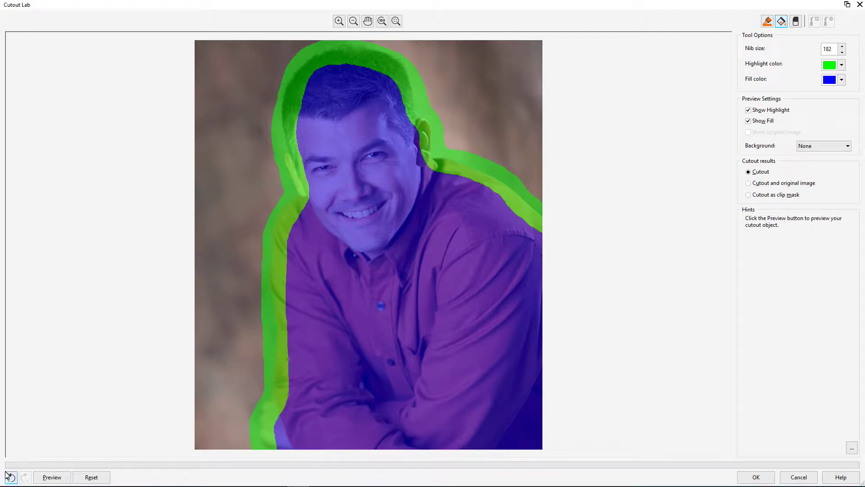
click(52, 478)
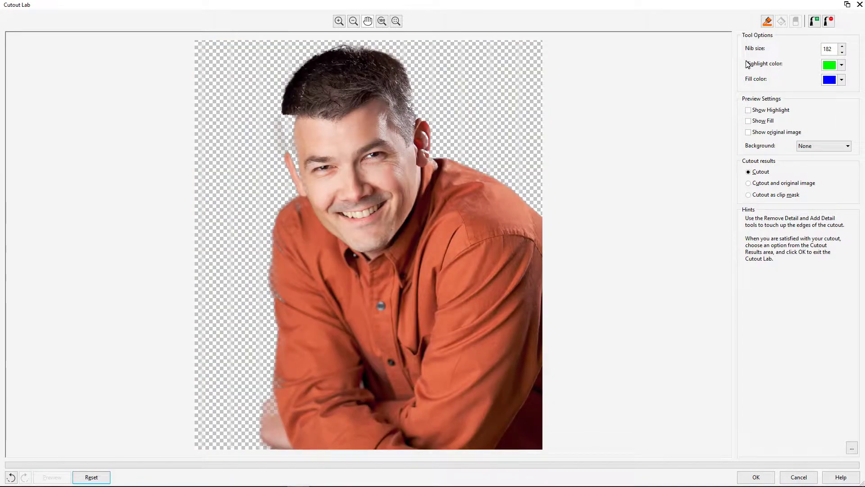
Restore missing detail along the hair, shoulders and hand with the Add Detail tool, and cancel the Cutout Lab
click(818, 25)
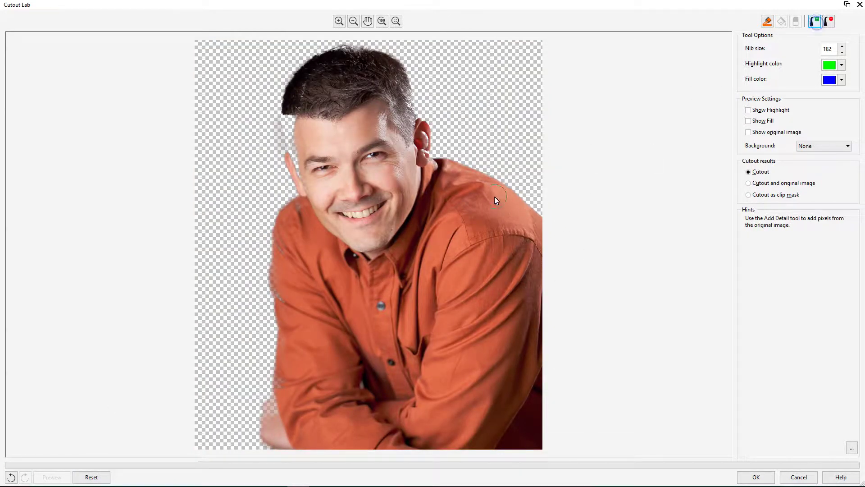
drag(486, 193, 525, 218)
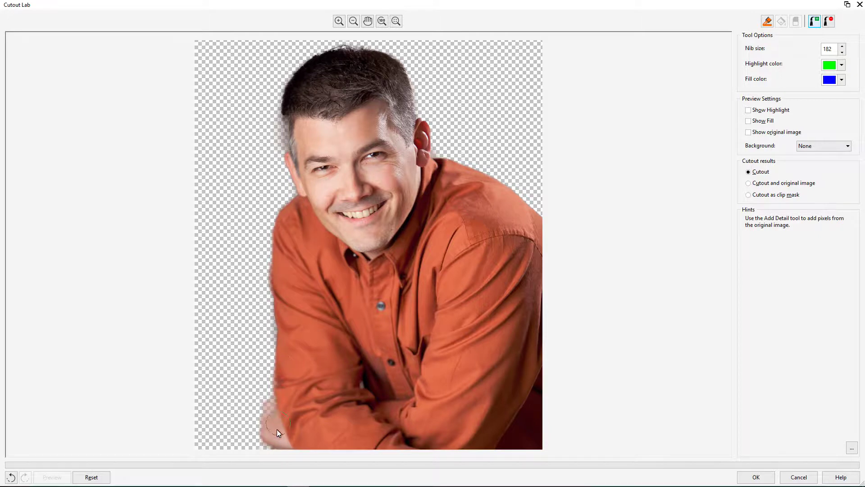
click(272, 413)
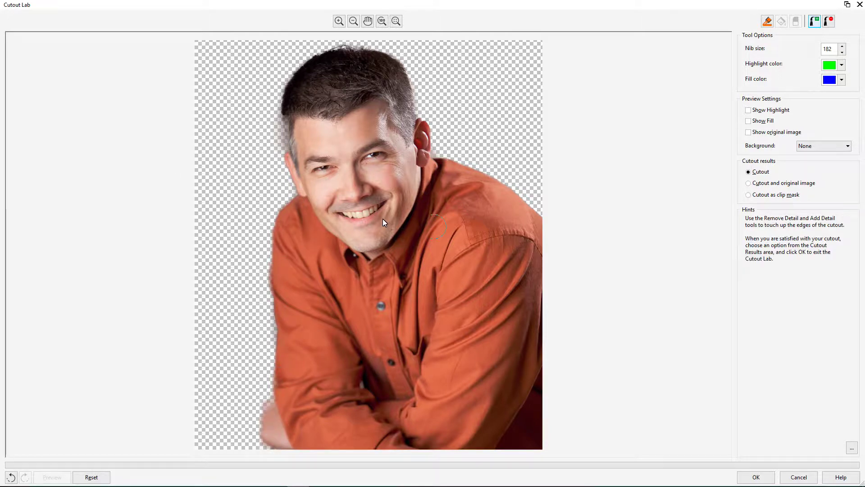
click(798, 477)
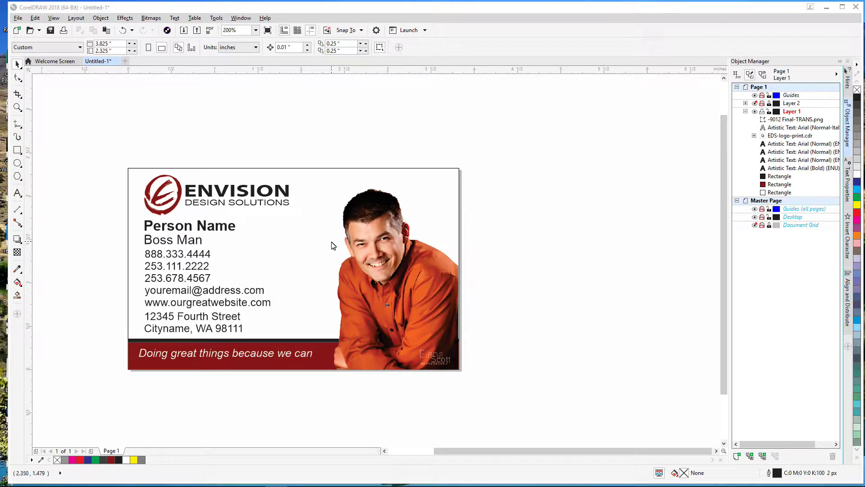
Show Layer 2 with the safe-margin outline and inspect the photographer's credit against it on the cutout portrait
click(368, 146)
key(F4)
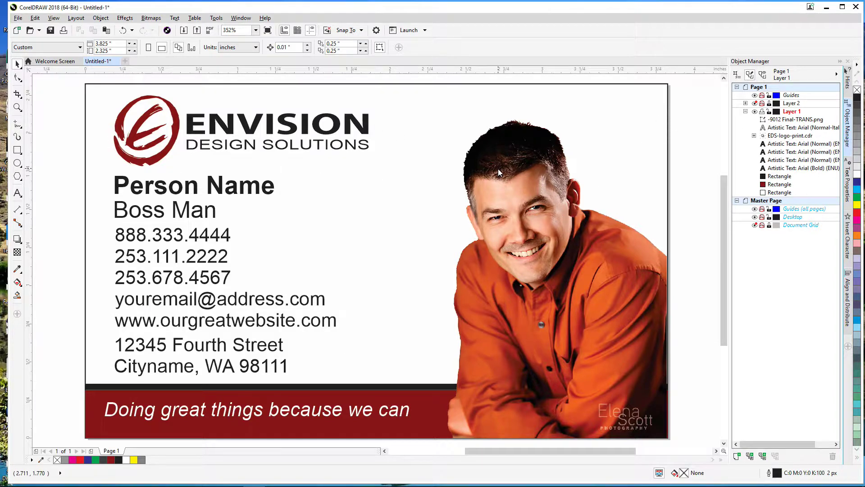
click(754, 104)
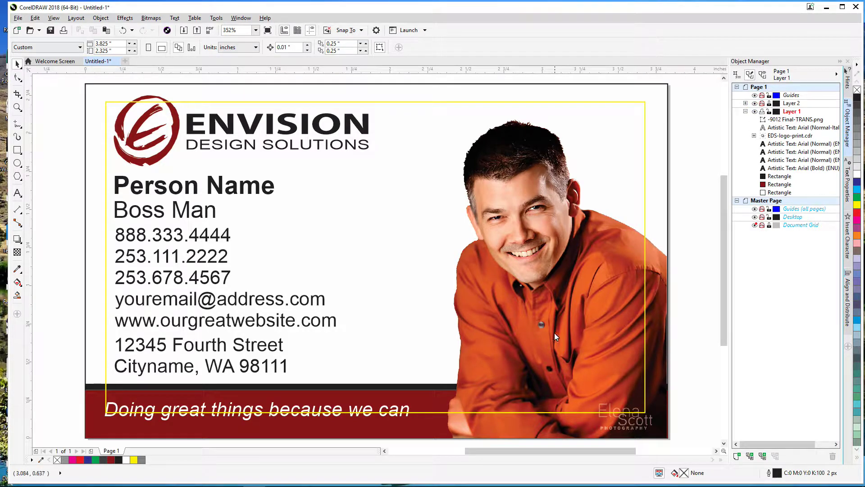
scroll(414, 313, down, 2)
scroll(508, 403, up, 3)
scroll(558, 360, up, 2)
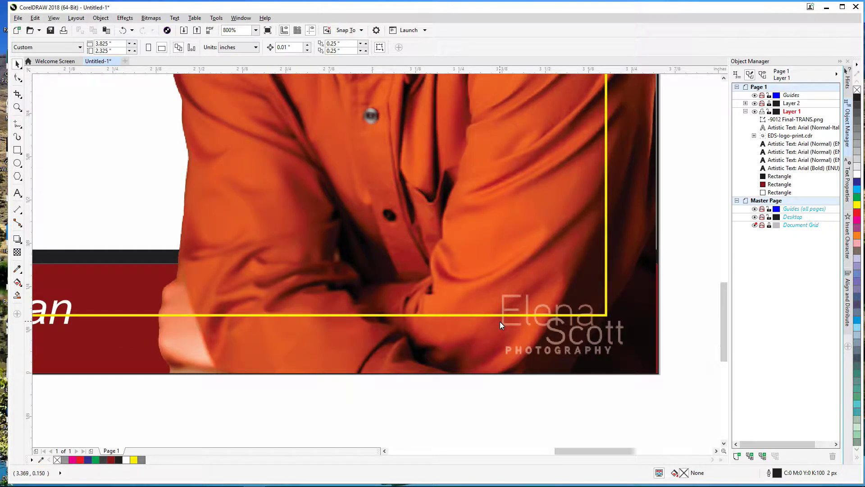
scroll(499, 347, down, 2)
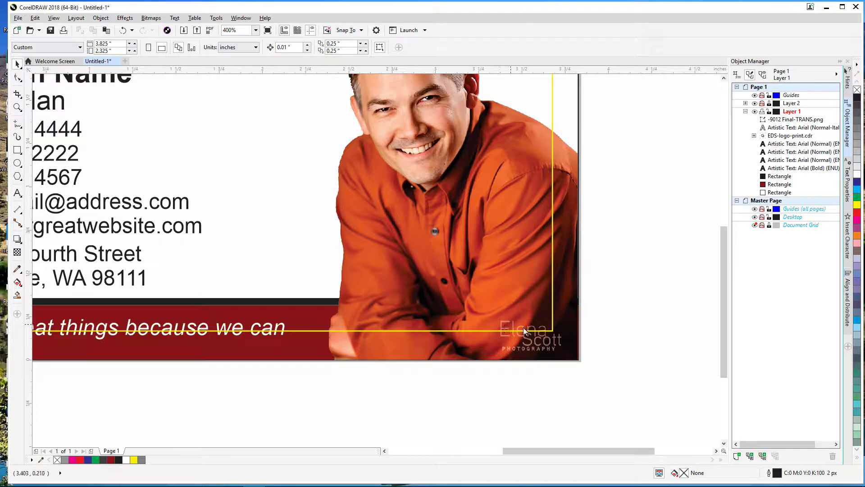
Enlarge the cutout portrait to 1.642 × 2.21 in so it extends past the card's lower-right corner
click(521, 294)
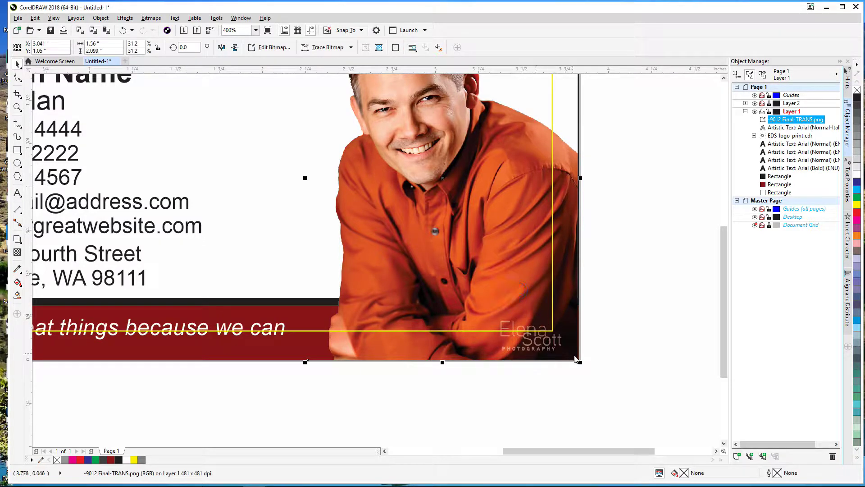
drag(580, 362, 606, 388)
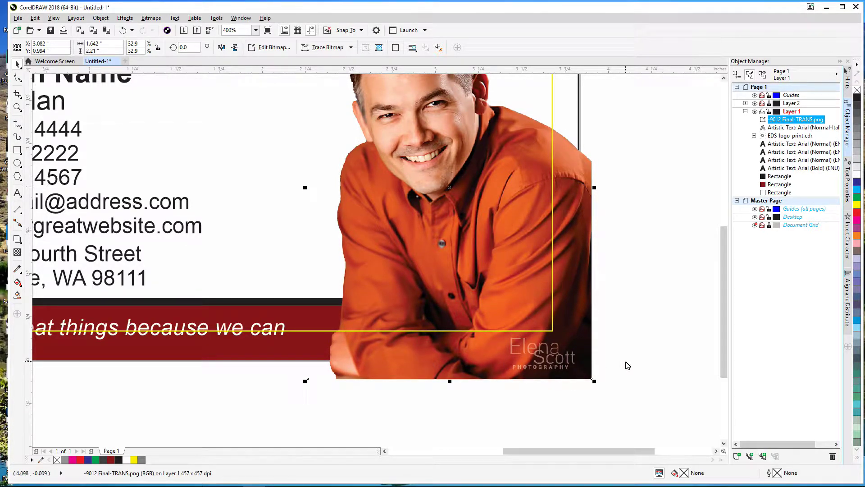
scroll(603, 365, down, 2)
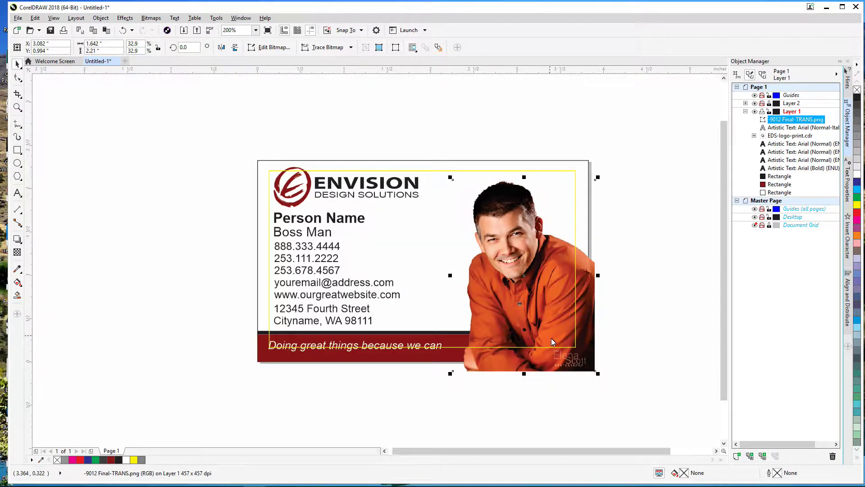
key(ctrl+z)
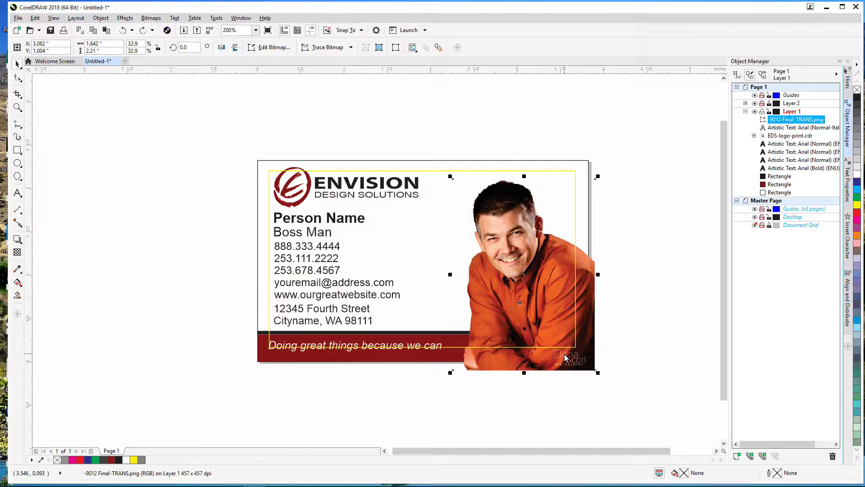
key(ctrl+shift+z)
Move and slightly shrink the cutout portrait to fit the card's lower-right corner, and check the photographer's credit against the margin
drag(553, 325, 546, 314)
drag(445, 171, 450, 176)
drag(502, 204, 507, 210)
click(647, 208)
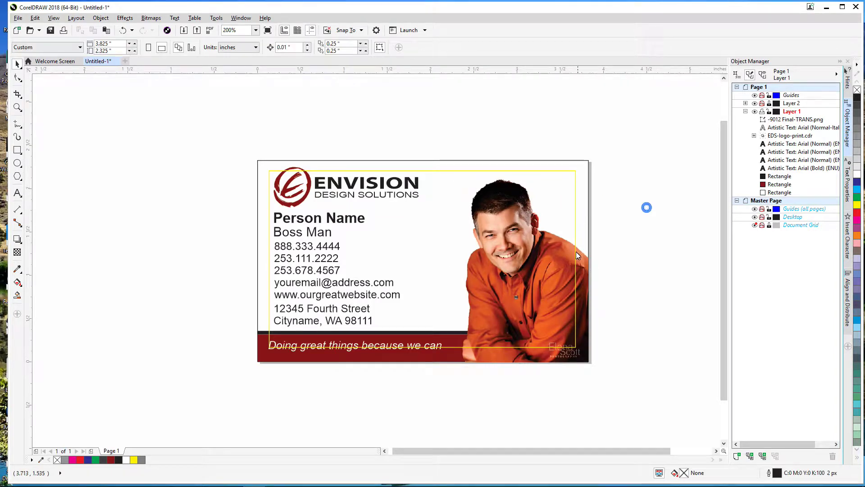
scroll(550, 354, up, 1)
scroll(550, 353, up, 1)
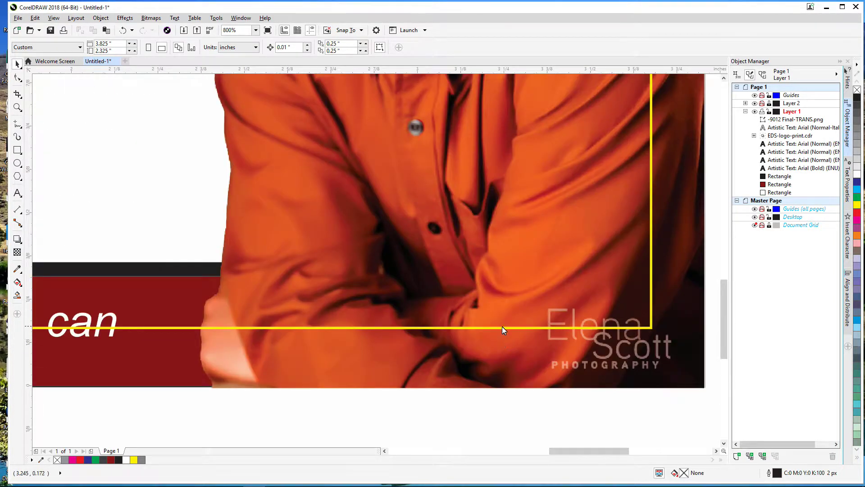
scroll(502, 326, down, 1)
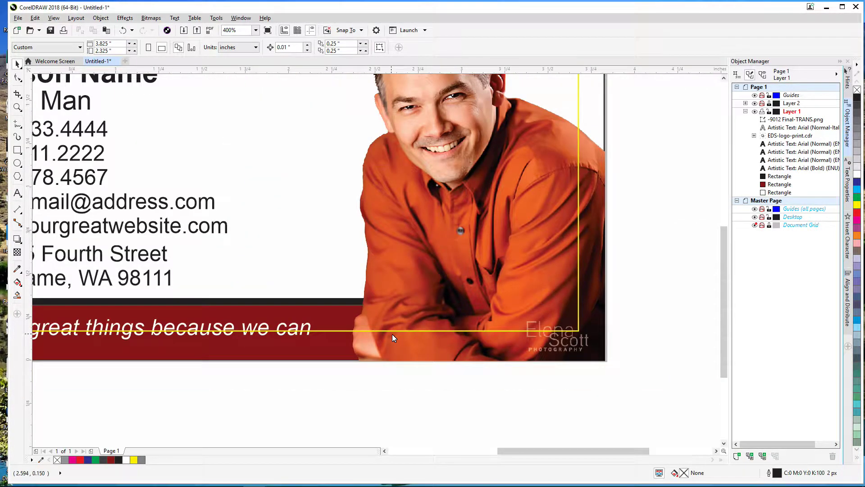
Nudge the slogan on the red band up 0.03 in to clear the lower safe margin
click(251, 328)
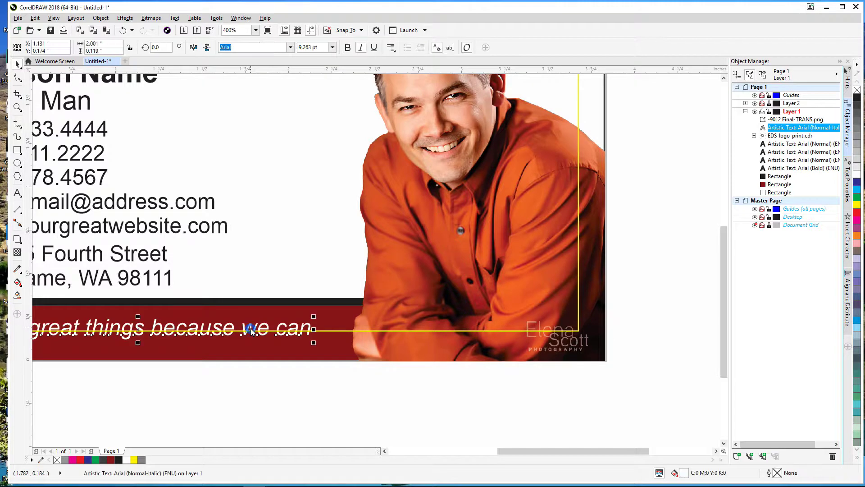
key(Up)
key(Up)
key(Up)
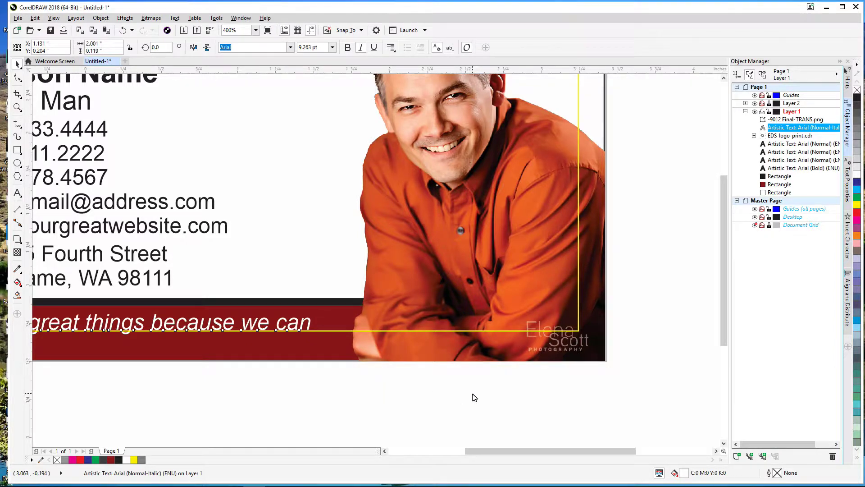
key(shift+F4)
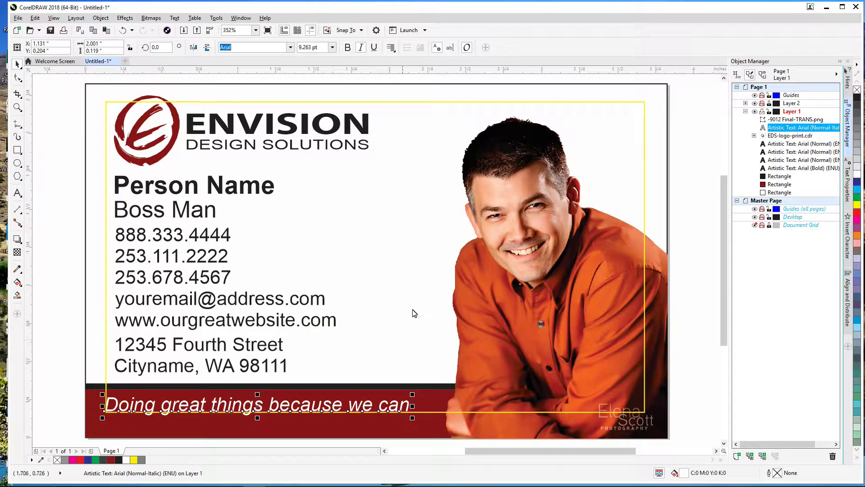
scroll(397, 312, down, 3)
click(180, 298)
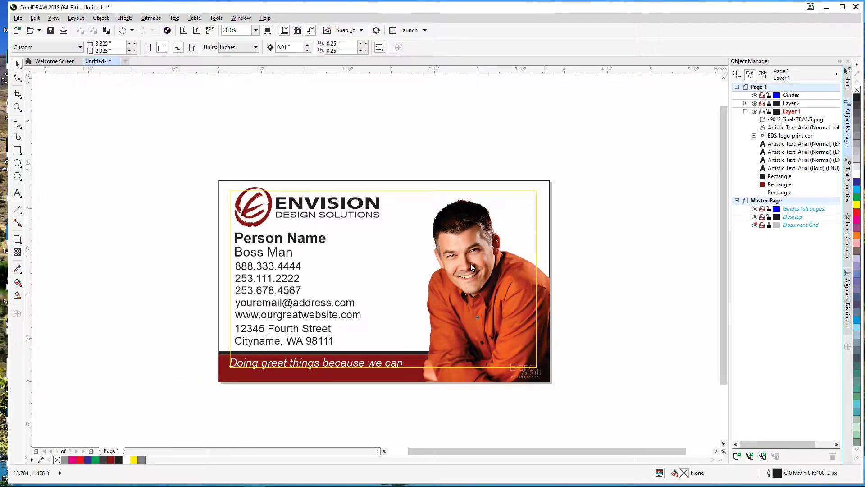
Nudge the Envision logo to X 0.968 in, Y 1.983 in, close to the safe margin's upper-left corner
scroll(251, 193, up, 4)
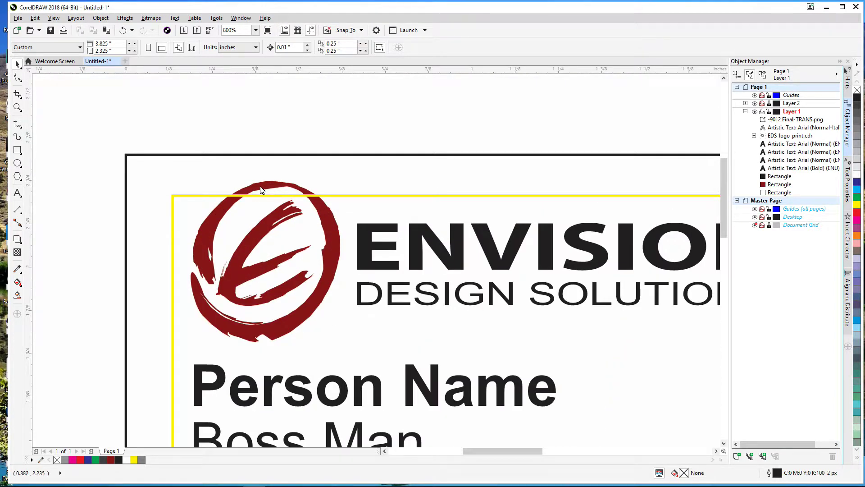
click(262, 191)
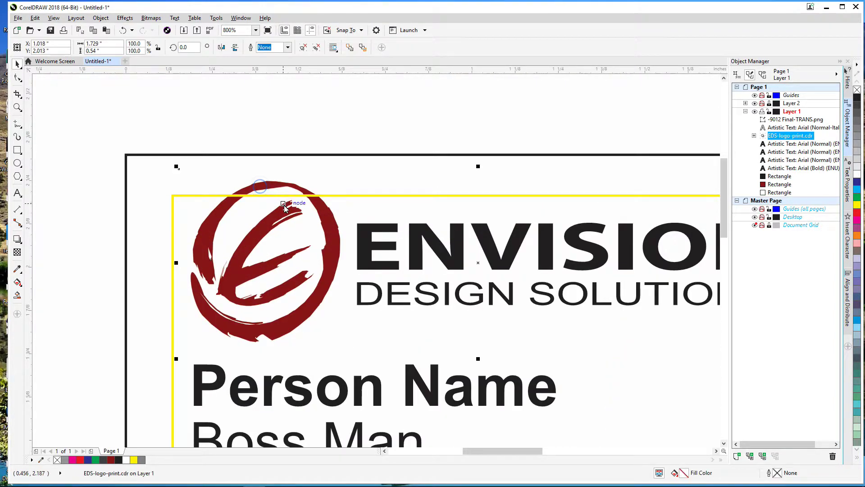
scroll(284, 209, down, 2)
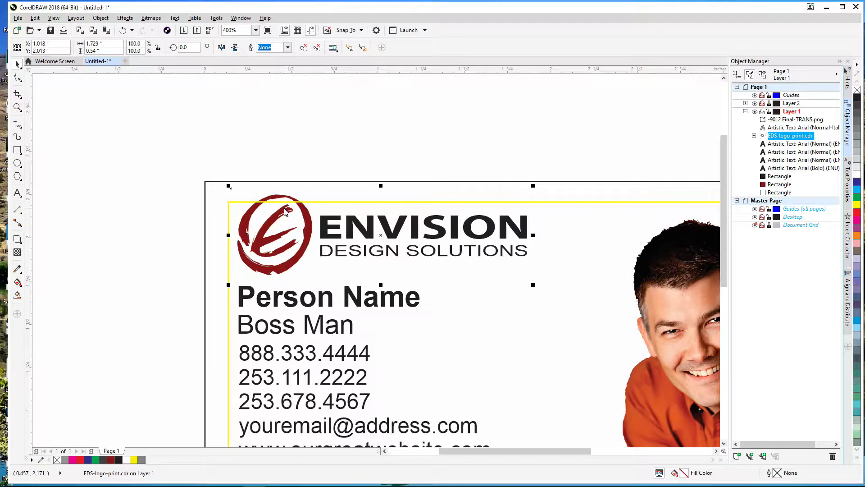
key(shift+F4)
key(ctrl+Left)
key(ctrl+Left)
key(ctrl+Left)
key(ctrl+Left)
key(ctrl+Down)
key(ctrl+Down)
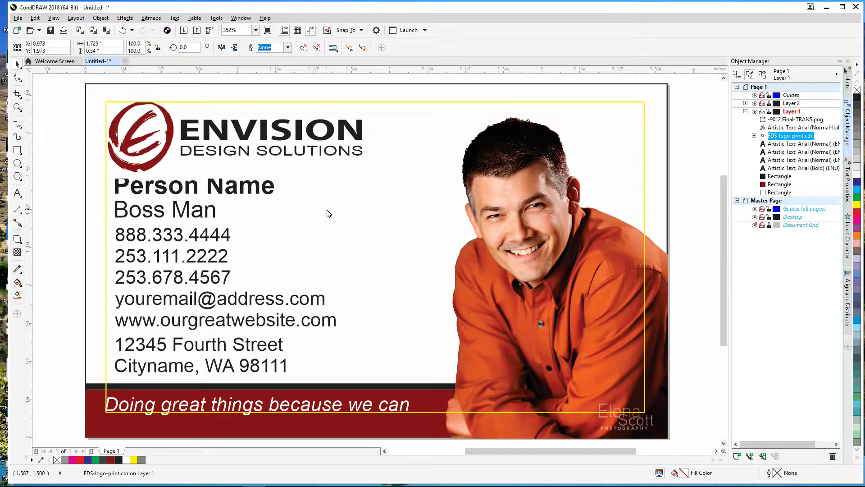
key(ctrl+Up)
key(ctrl+Up)
key(ctrl+Left)
key(ctrl+Down)
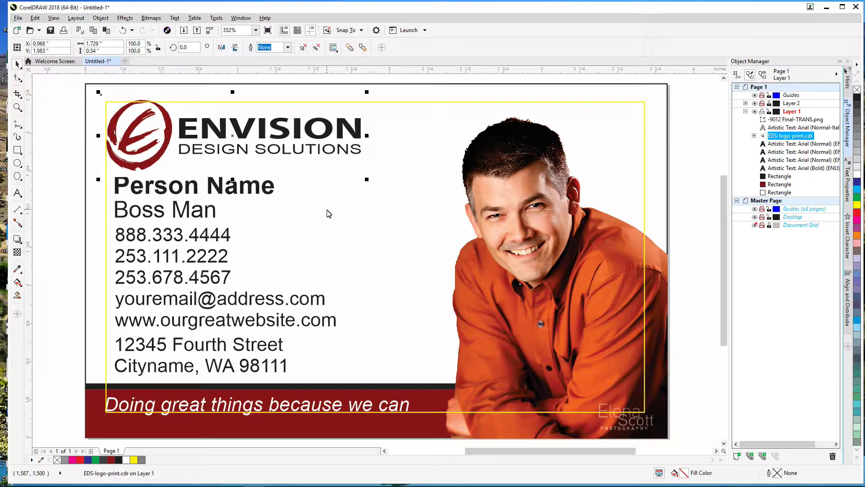
Send the logo back in the stacking order, behind the text and bands but above the card outline rectangle
key(ctrl+Page_Down)
key(ctrl+Page_Down)
key(ctrl+Page_Down)
key(ctrl+Page_Down)
key(ctrl+Page_Down)
key(ctrl+Page_Down)
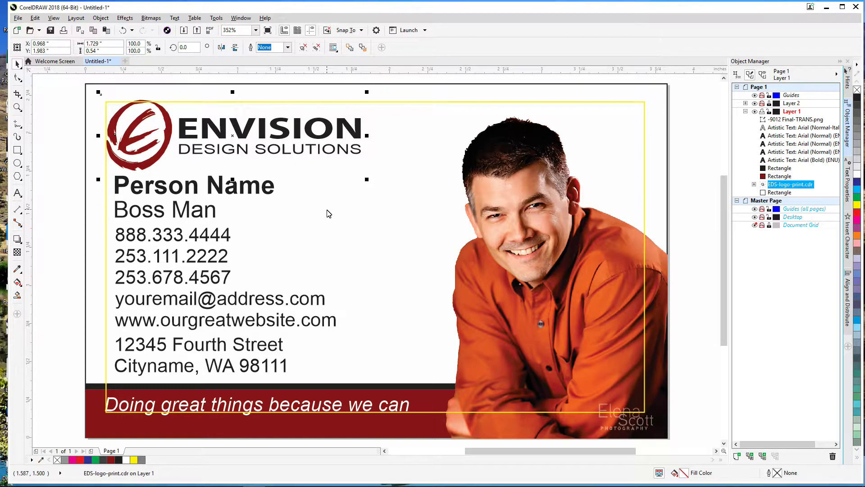
Try the logo 0.02 in lower, closer to the name text, and return it to its previous position
key(ctrl+Down)
key(ctrl+Down)
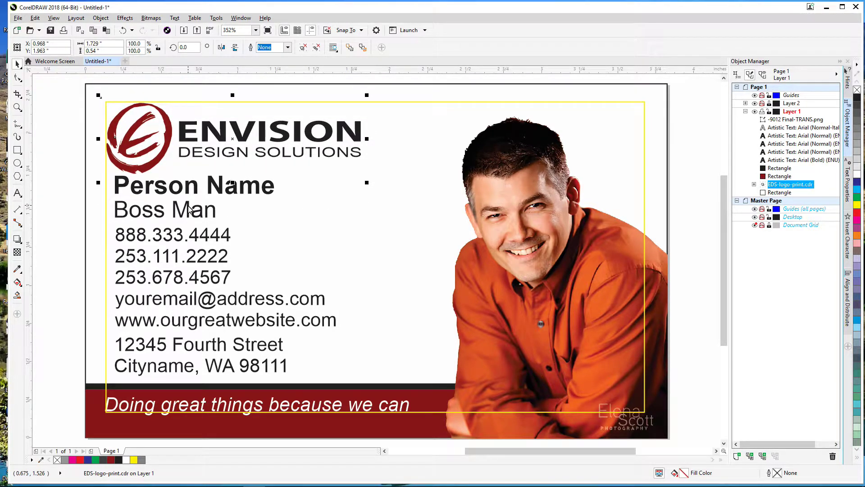
drag(154, 167, 156, 166)
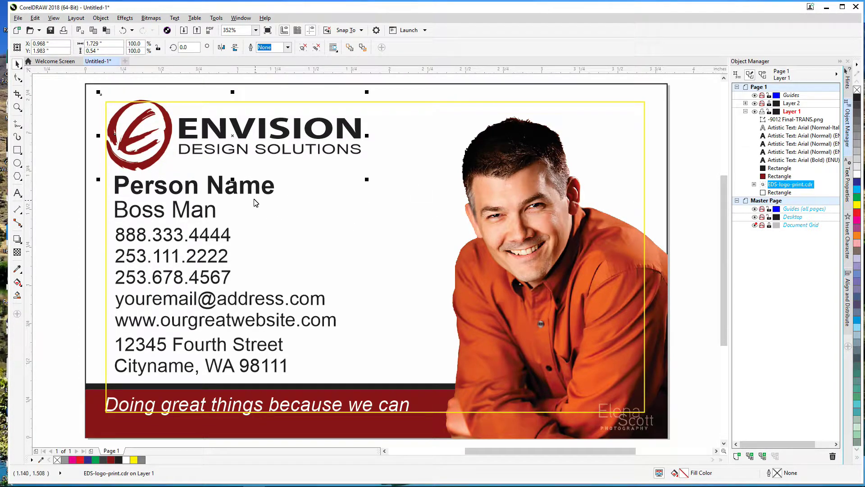
Deselect the logo and hide Layer 2 with the safe-margin outline
click(65, 205)
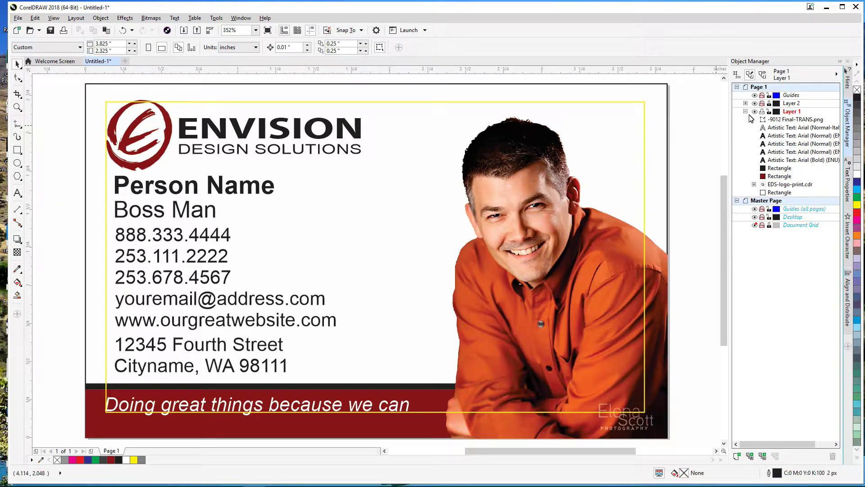
click(755, 104)
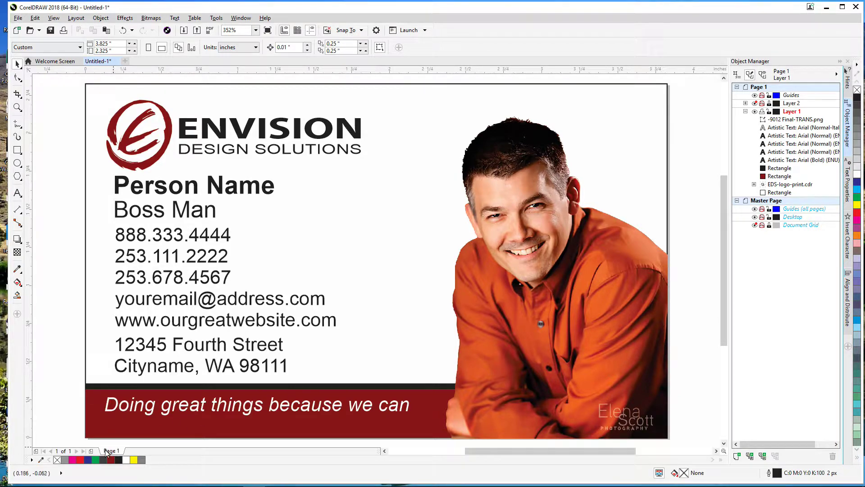
Add a second page and paste a copy of page 1's card outline rectangle onto it
click(91, 451)
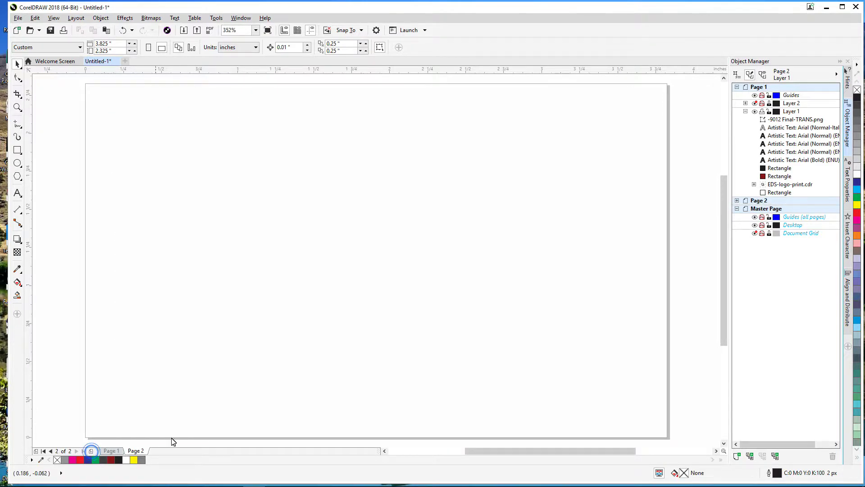
click(112, 451)
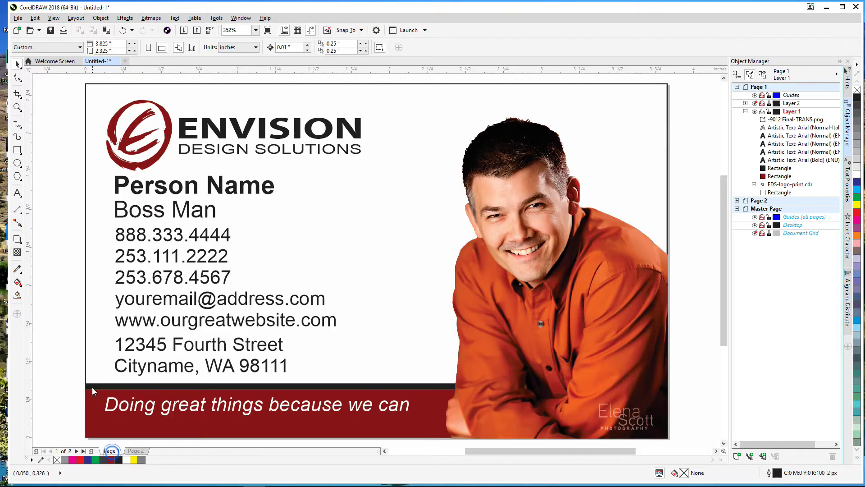
click(92, 382)
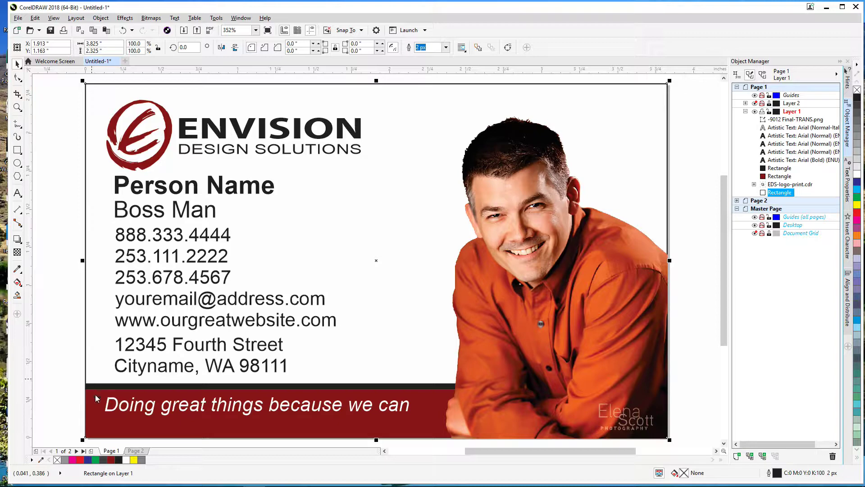
click(136, 450)
key(ctrl+v)
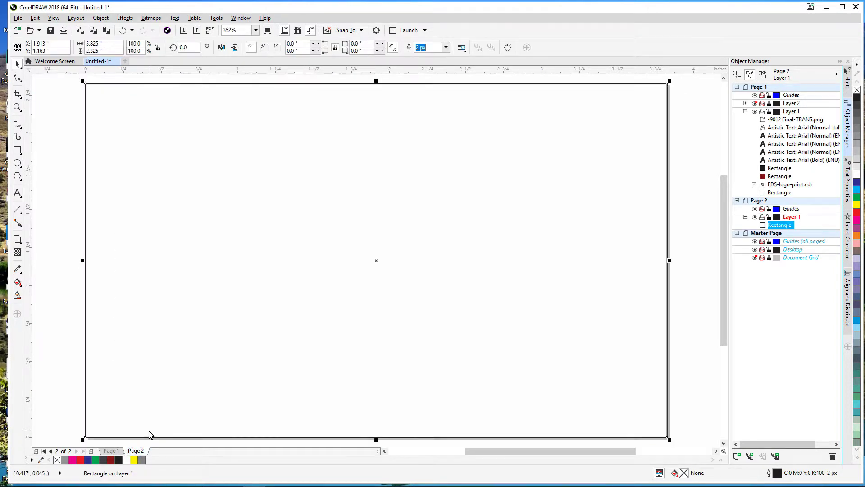
Copy the red band from page 1 onto page 2, and undo everything back to the single page
click(109, 450)
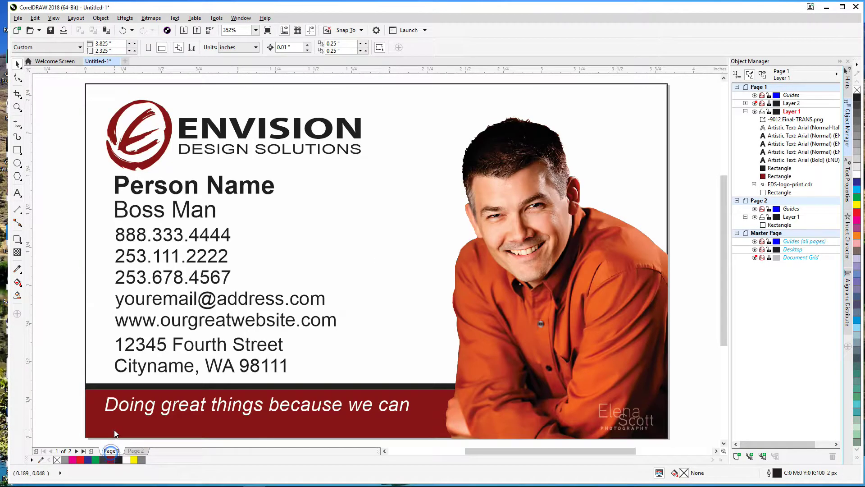
click(113, 431)
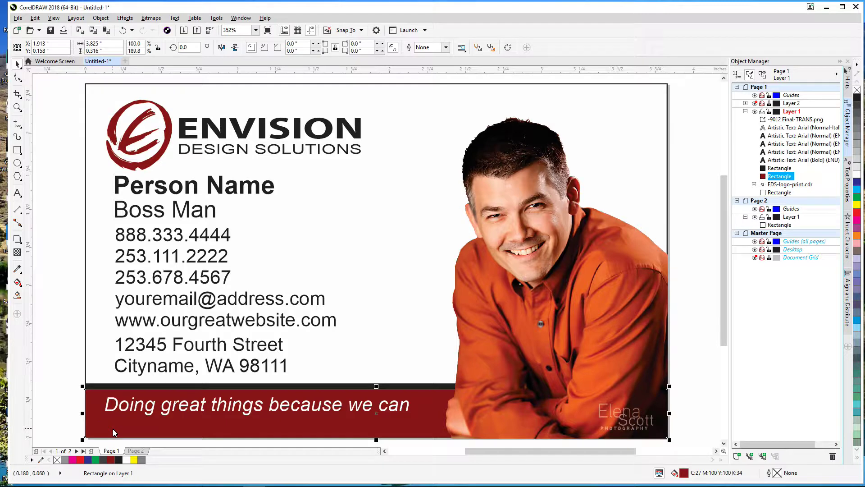
click(137, 450)
key(ctrl+v)
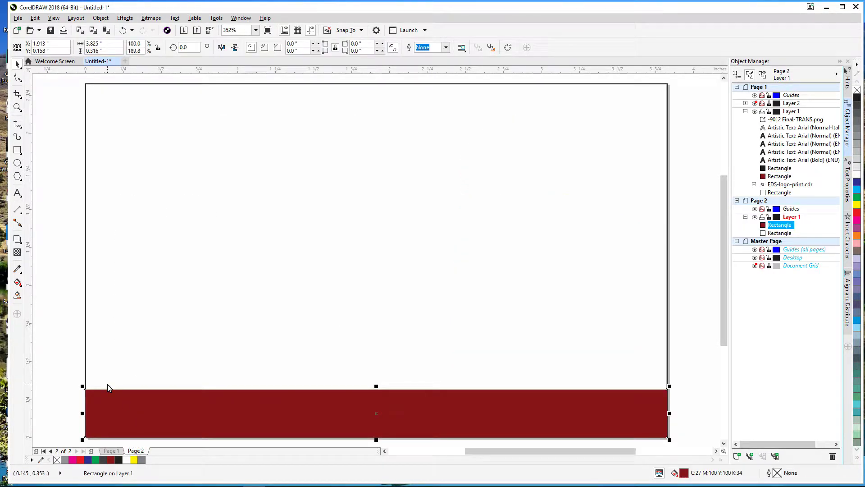
key(Delete)
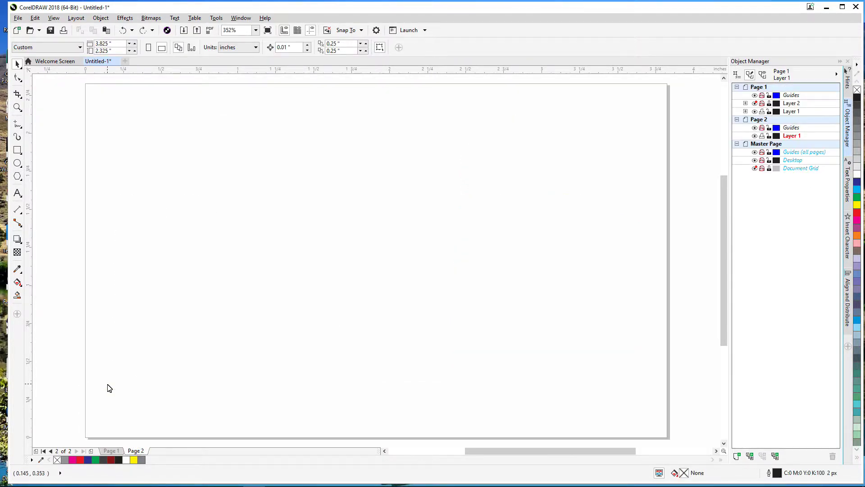
key(ctrl+z)
Duplicate page 1 with its layers and contents, inserting the copy after it
right_click(111, 450)
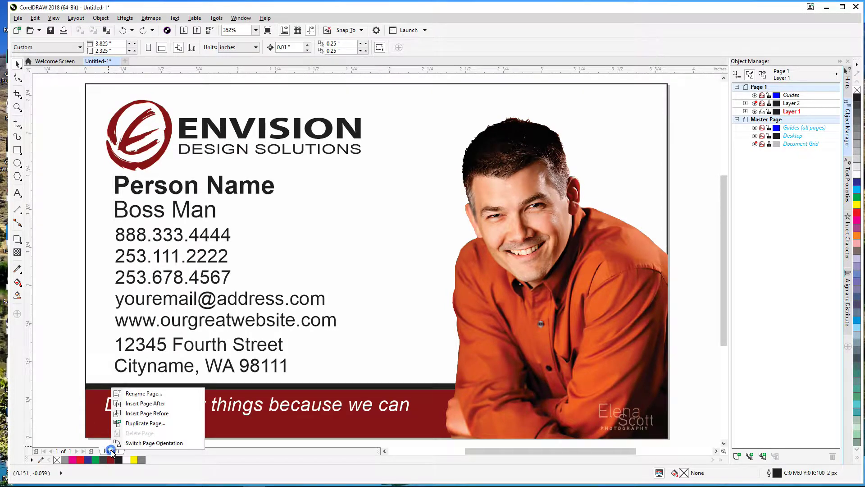
click(128, 424)
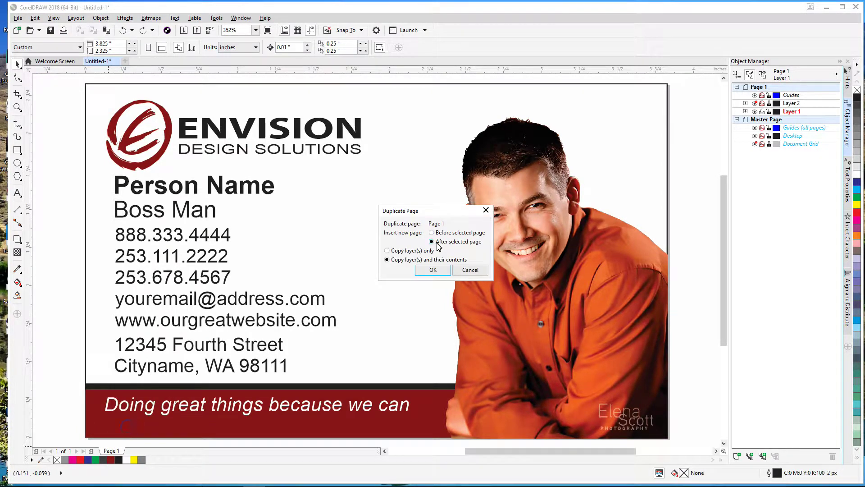
click(439, 269)
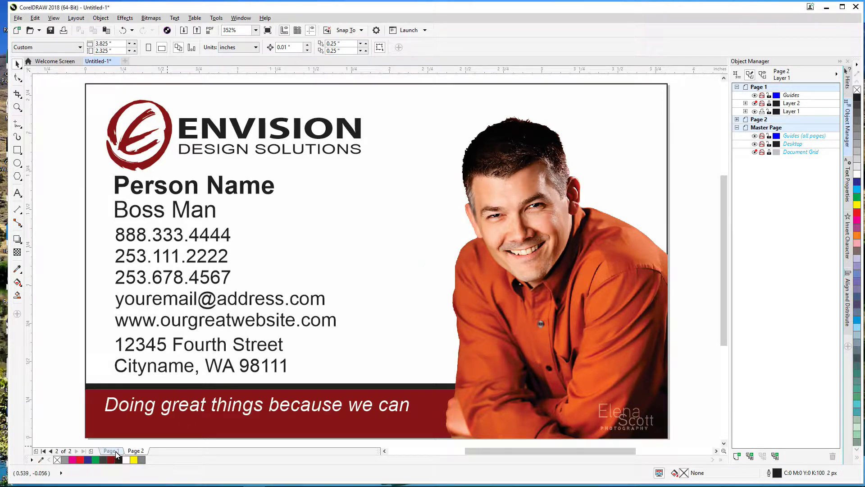
Rename the duplicated second page as REAR
right_click(132, 452)
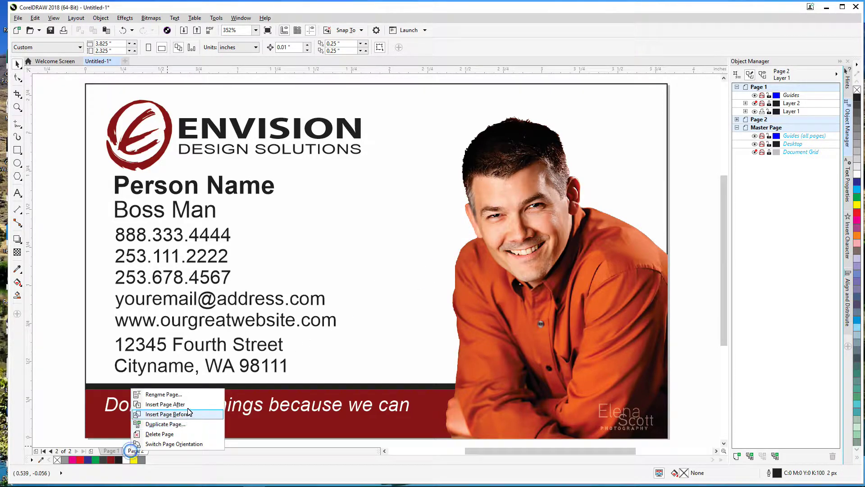
click(188, 393)
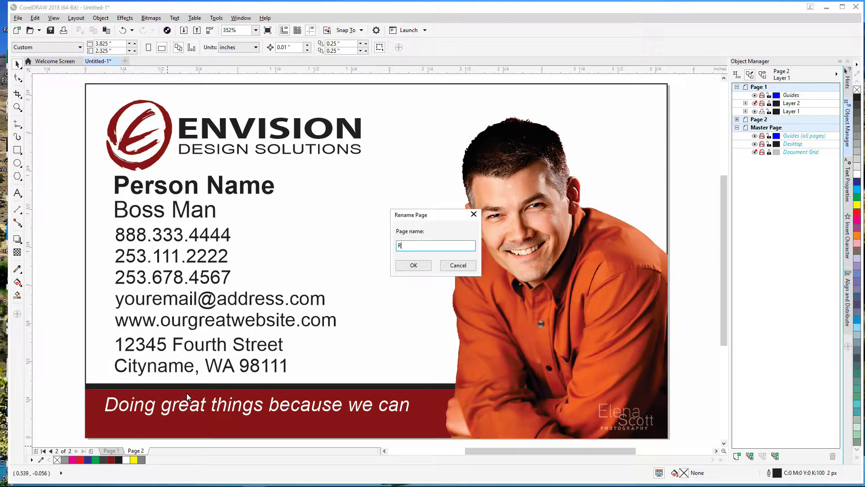
text(REAR)
click(424, 267)
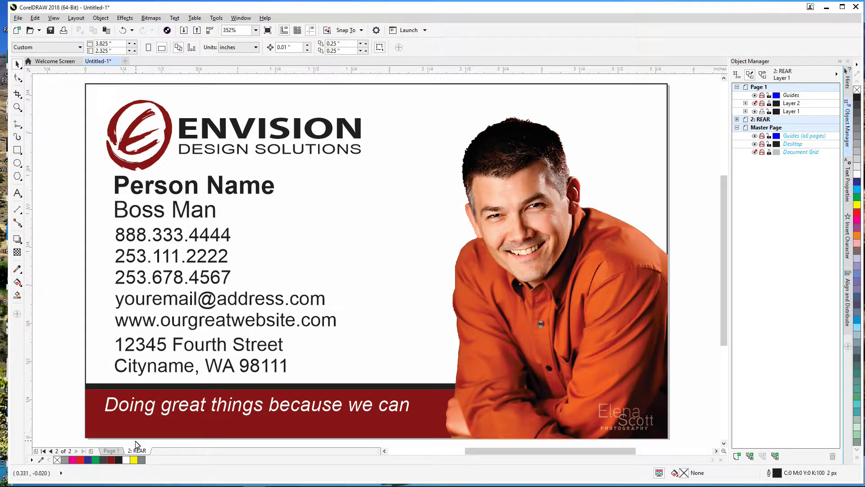
Rename the first page as FRONT
click(110, 451)
right_click(110, 451)
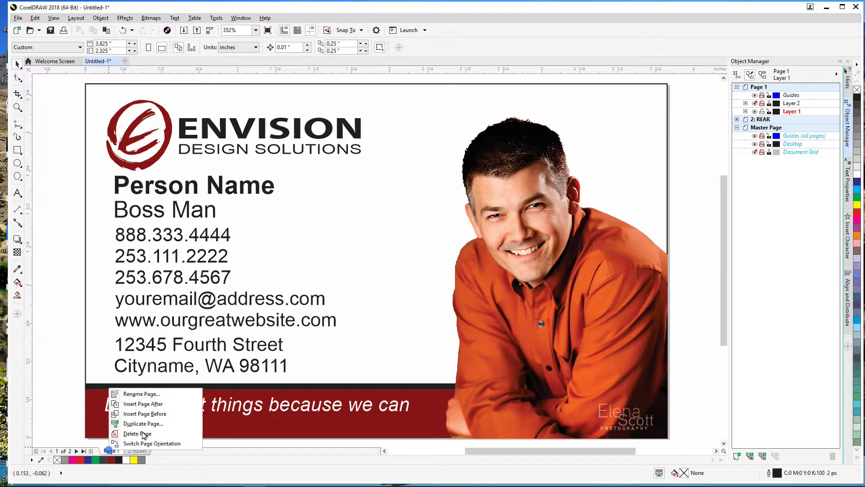
click(167, 393)
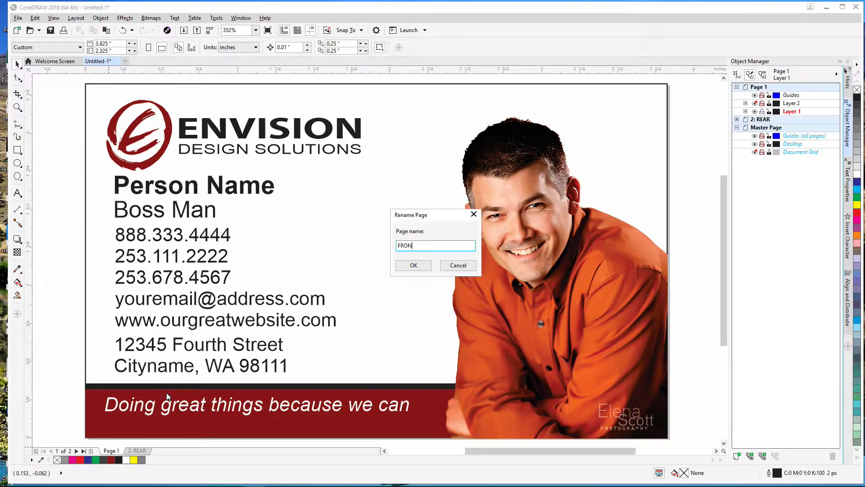
text(FRONT)
click(413, 265)
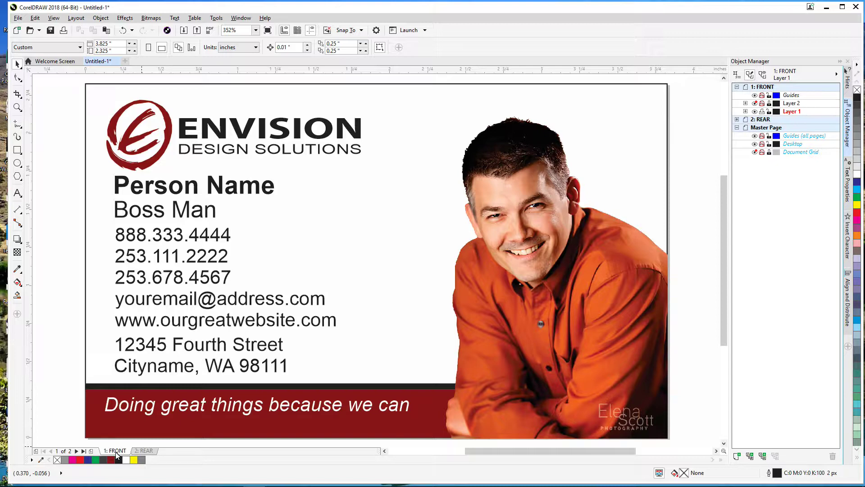
Delete the portrait and all contact text from the REAR page, keeping the logo, slogan and bands
click(144, 450)
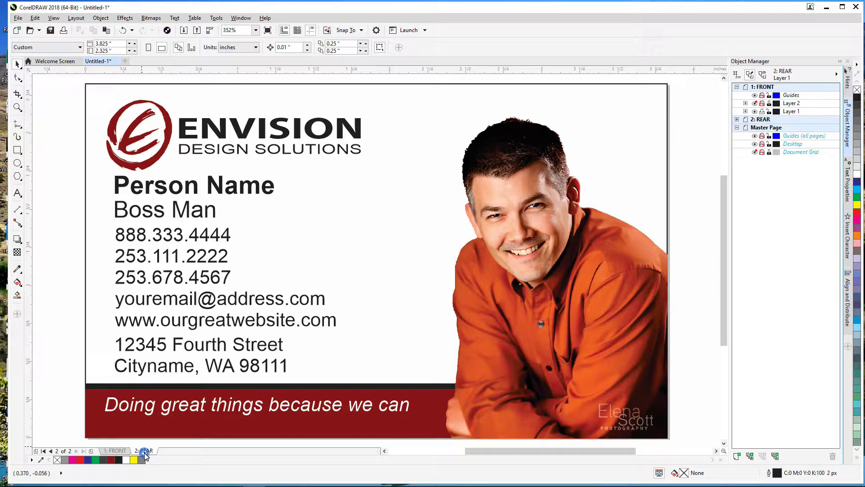
click(508, 233)
key(Delete)
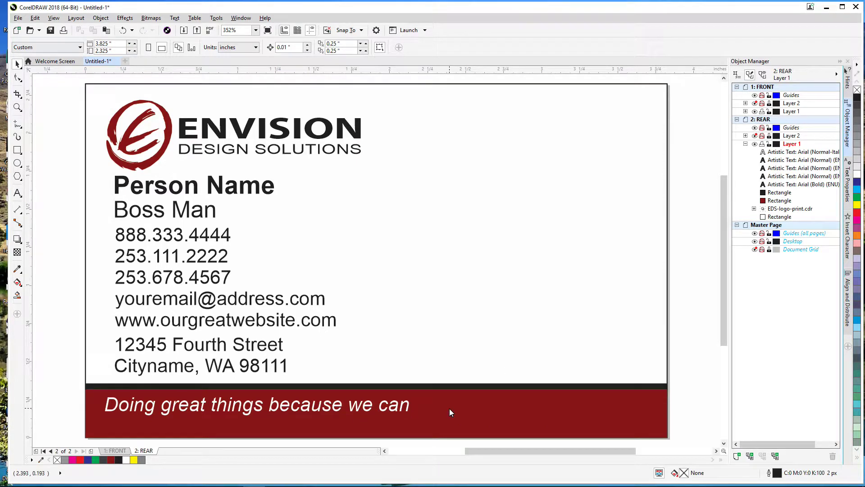
drag(63, 168, 391, 384)
key(Delete)
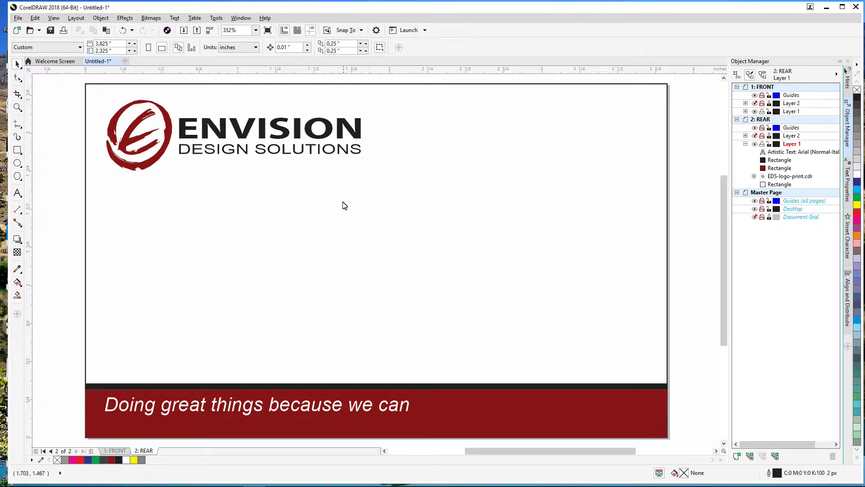
Ungroup the logo on the REAR page and delete its ENVISION and DESIGN SOLUTIONS text, keeping only the emblem
click(347, 131)
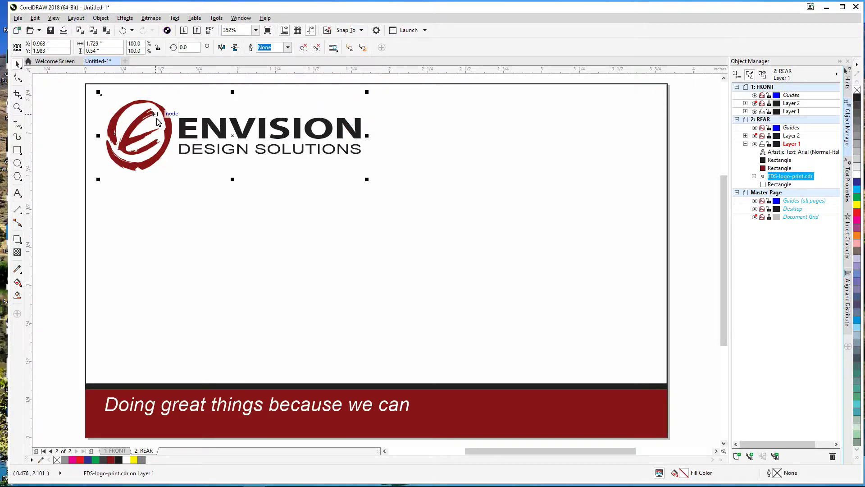
scroll(157, 122, up, 4)
scroll(277, 169, down, 3)
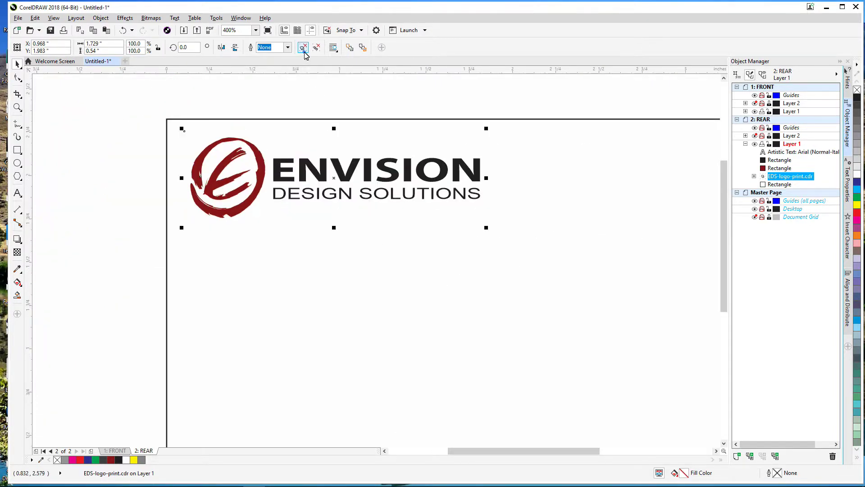
click(303, 47)
click(350, 89)
click(301, 166)
key(Delete)
click(310, 194)
key(Delete)
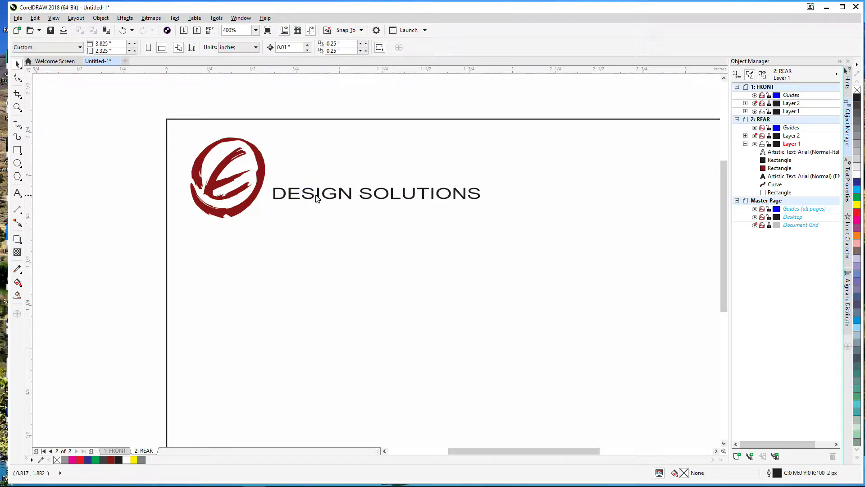
click(317, 198)
key(Delete)
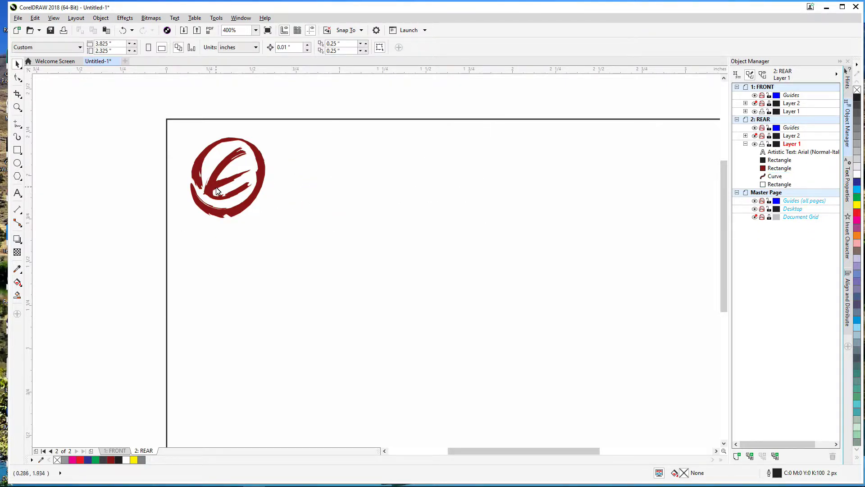
Enlarge the emblem to about 2.2 by 2.37 in and place it overhanging the card's upper-right corner
click(216, 191)
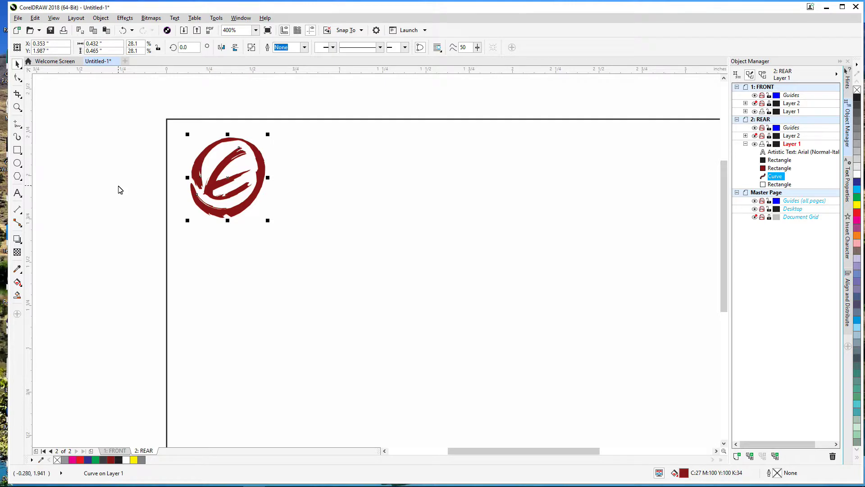
key(shift+F4)
drag(174, 181, 445, 448)
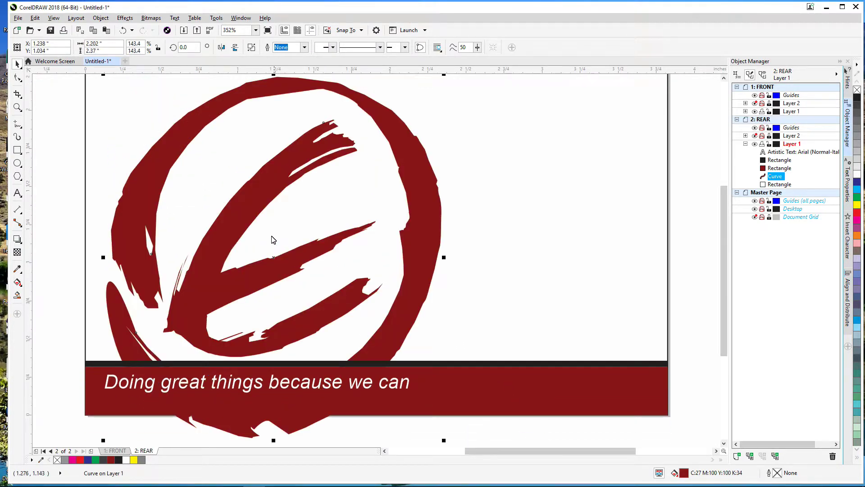
drag(243, 213, 491, 158)
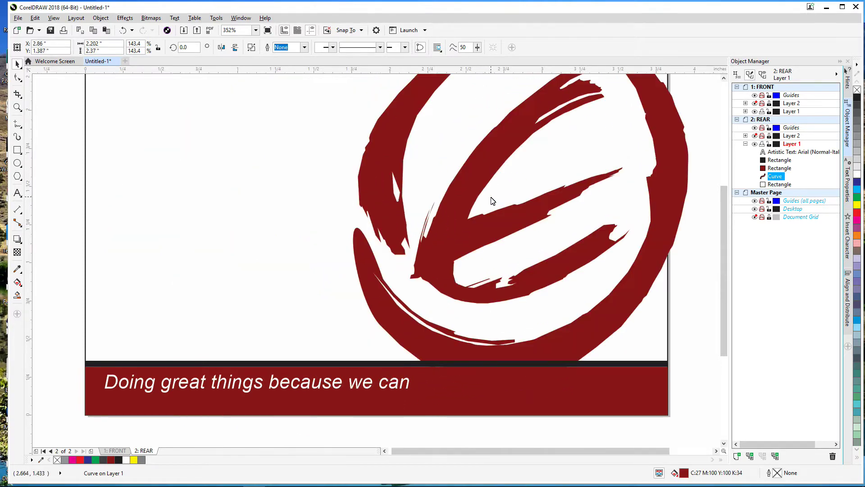
scroll(493, 199, down, 2)
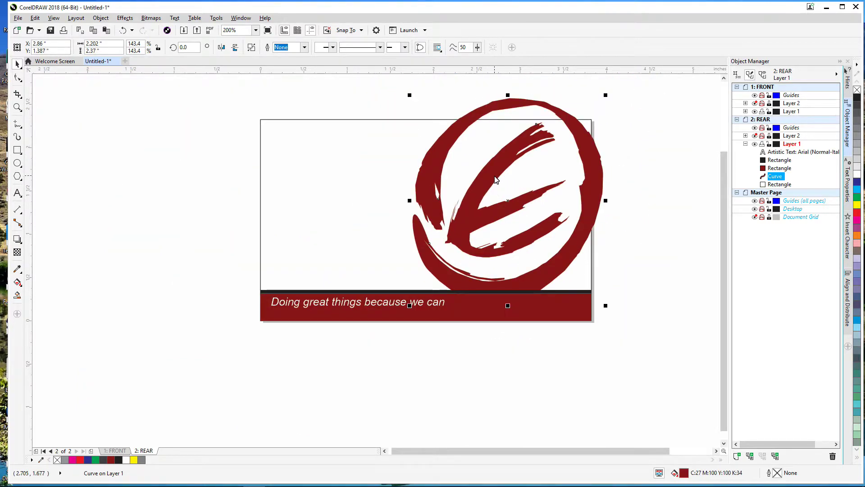
drag(495, 179, 530, 156)
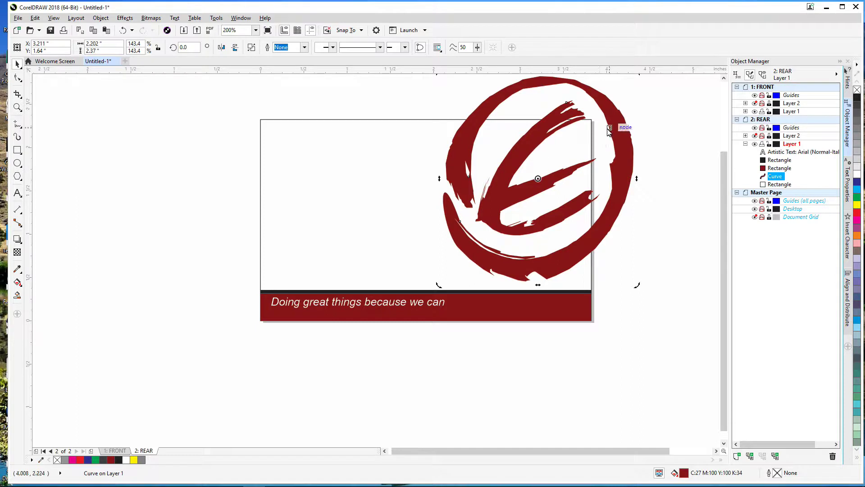
click(455, 249)
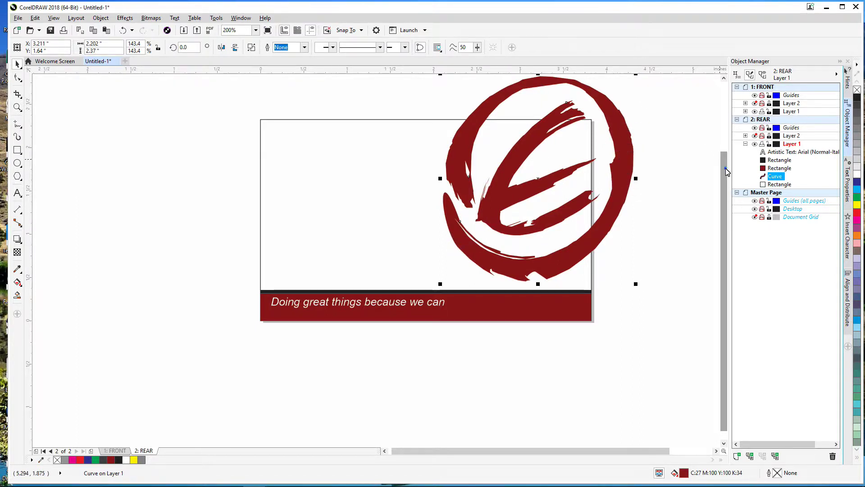
PowerClip the enlarged emblem inside the card's background rectangle
scroll(727, 167, up, 1)
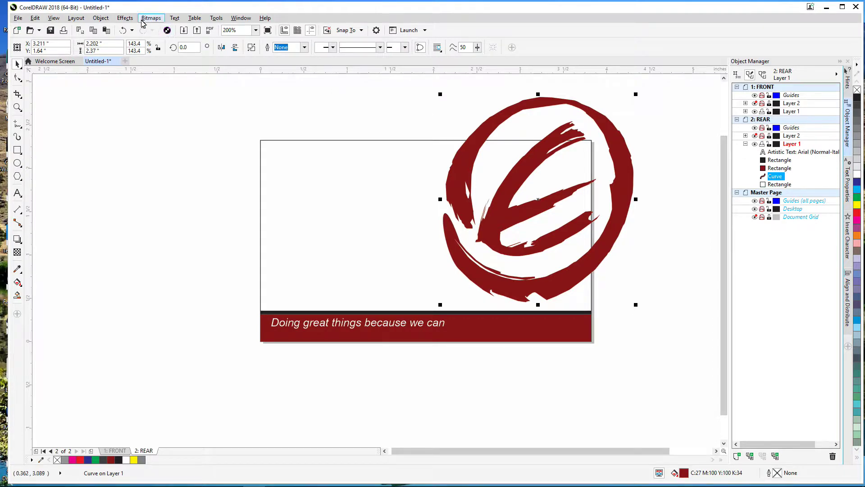
click(101, 18)
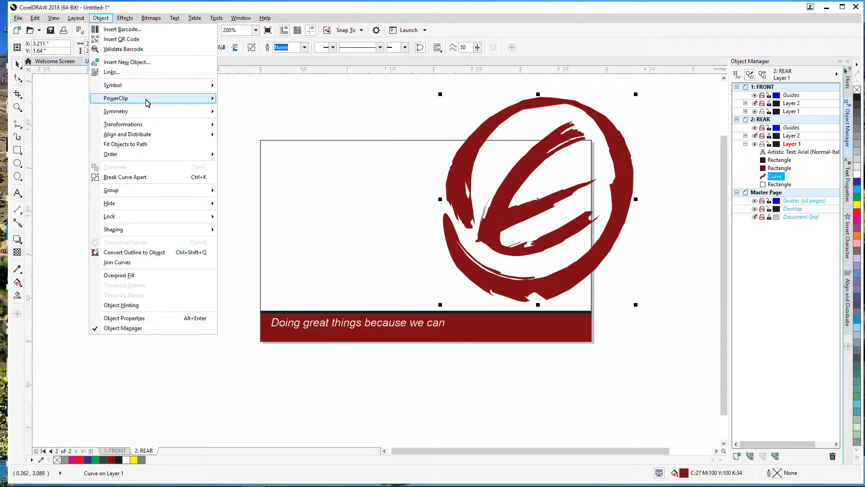
mouse_move(145, 103)
click(260, 99)
click(337, 174)
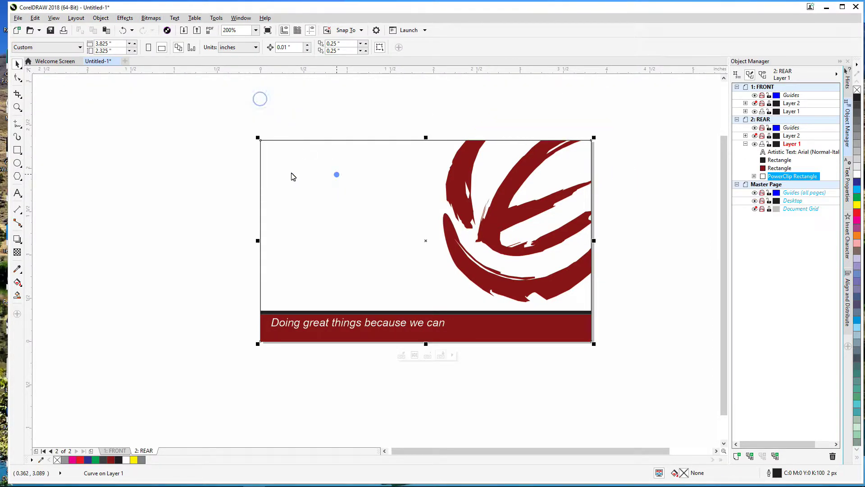
click(120, 110)
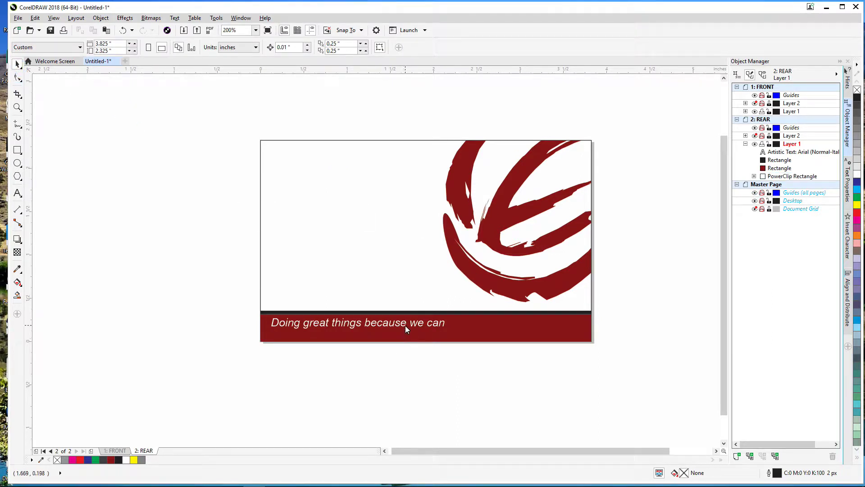
text(www.ourgreatwebsite.com)
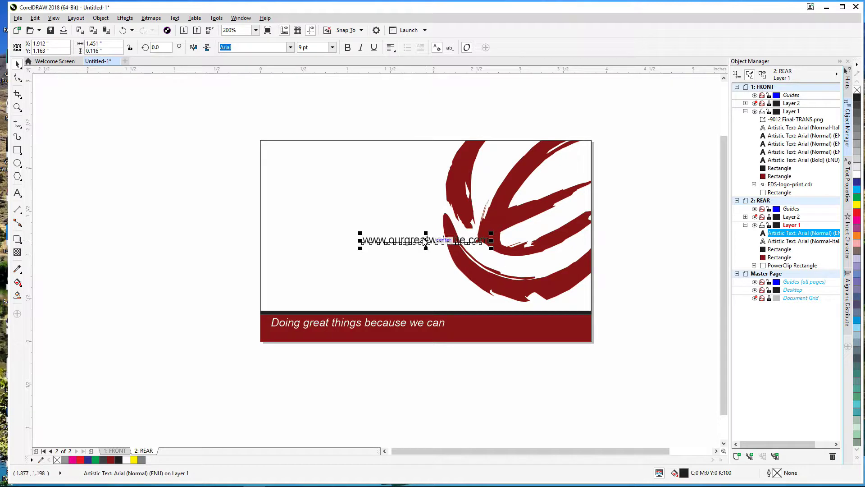
drag(426, 241, 163, 273)
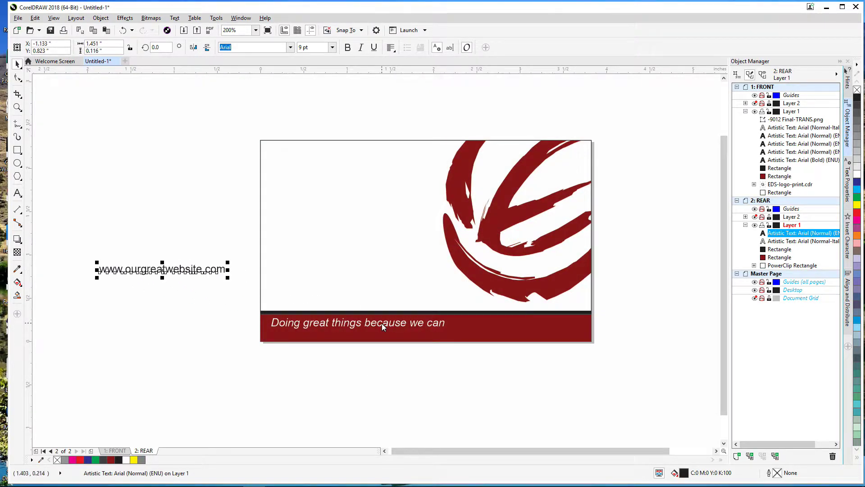
Move the slogan from the red band to the white area left of the emblem and fill it black
drag(384, 325, 382, 214)
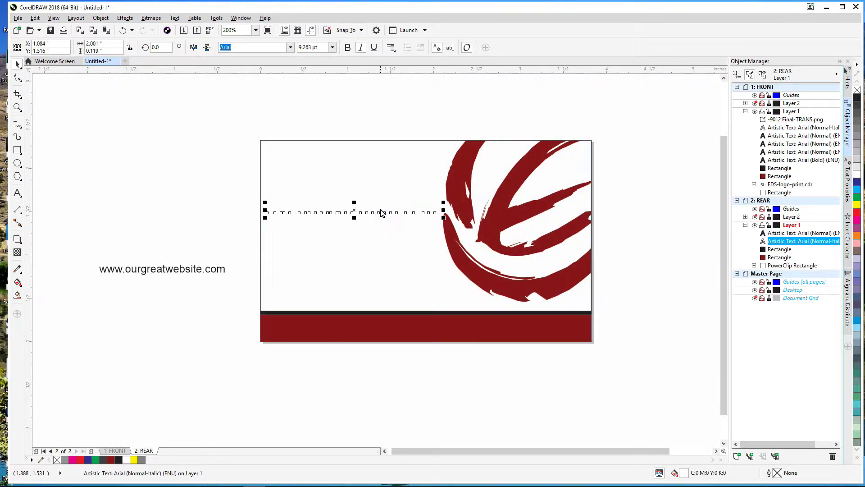
click(858, 96)
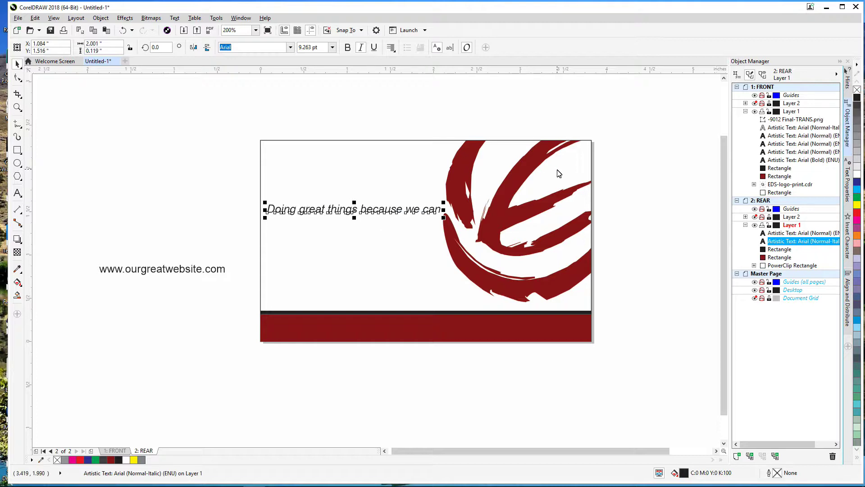
click(514, 187)
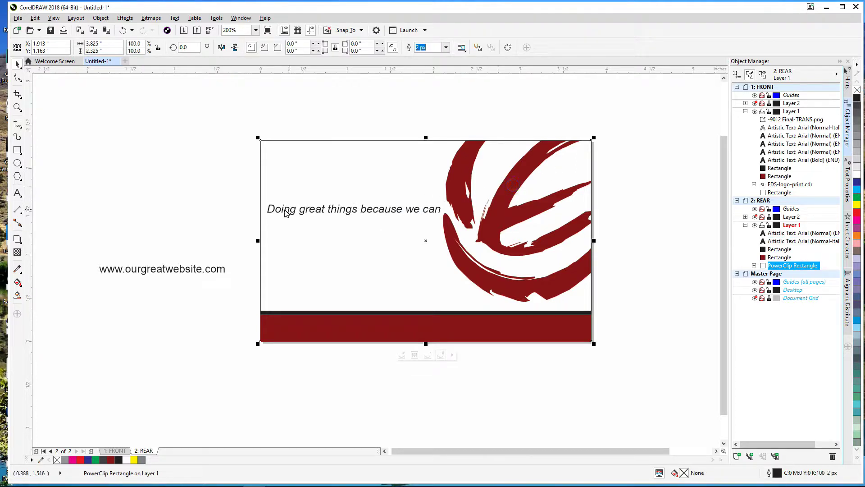
Place the website text on the red band, fill it white and center it horizontally on the band
drag(208, 270, 377, 324)
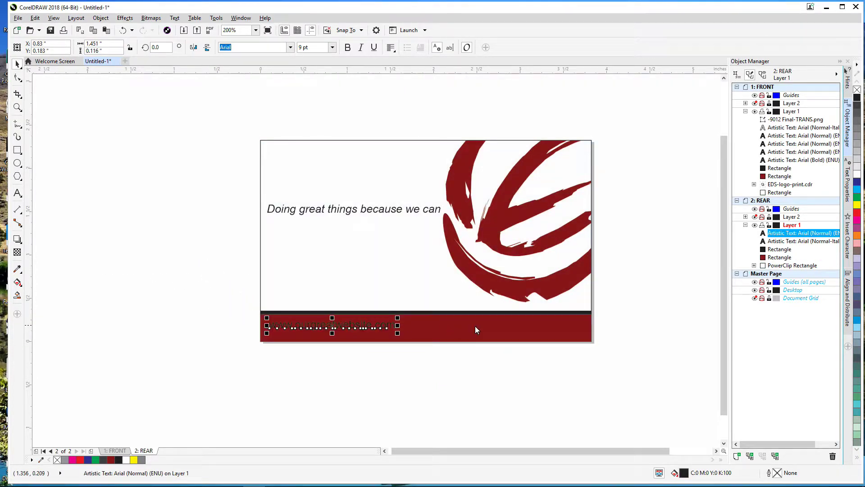
click(857, 175)
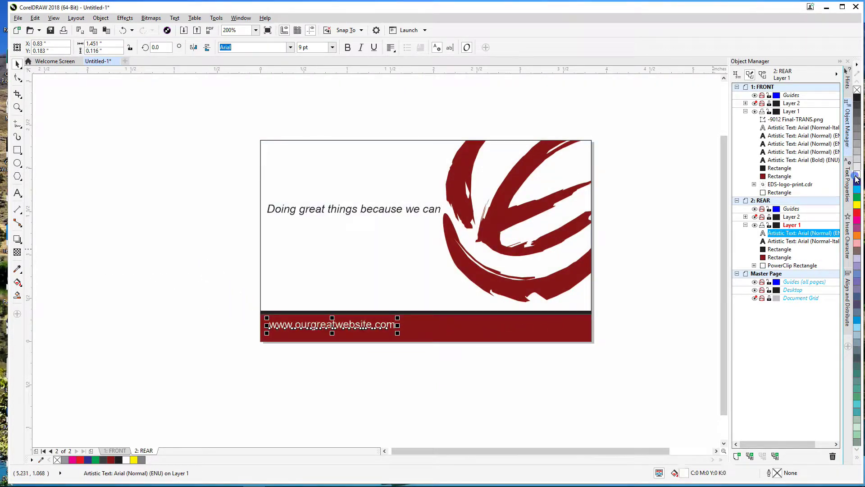
shift+click(577, 329)
key(c)
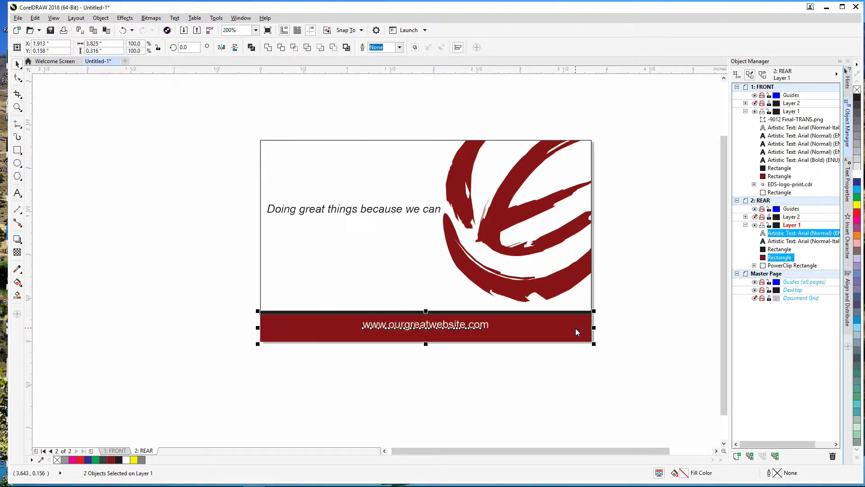
click(194, 314)
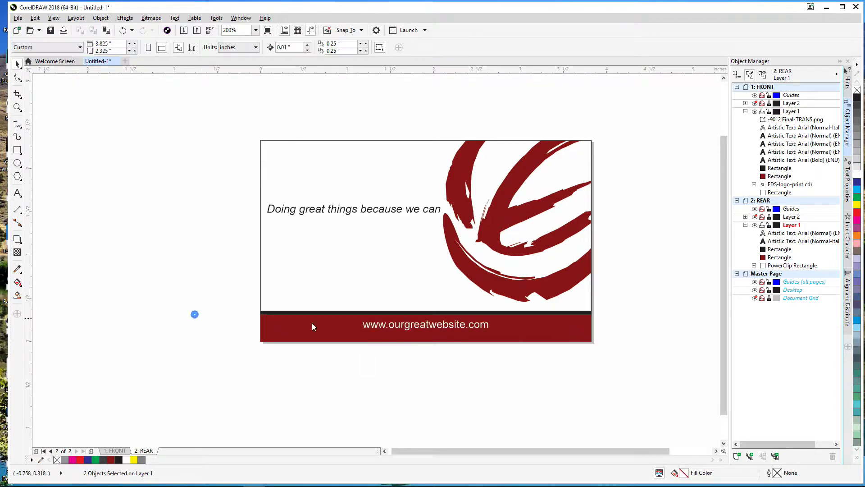
Nudge the website text up 0.03 in within the red band
click(436, 326)
key(Up)
key(Up)
key(Up)
click(641, 301)
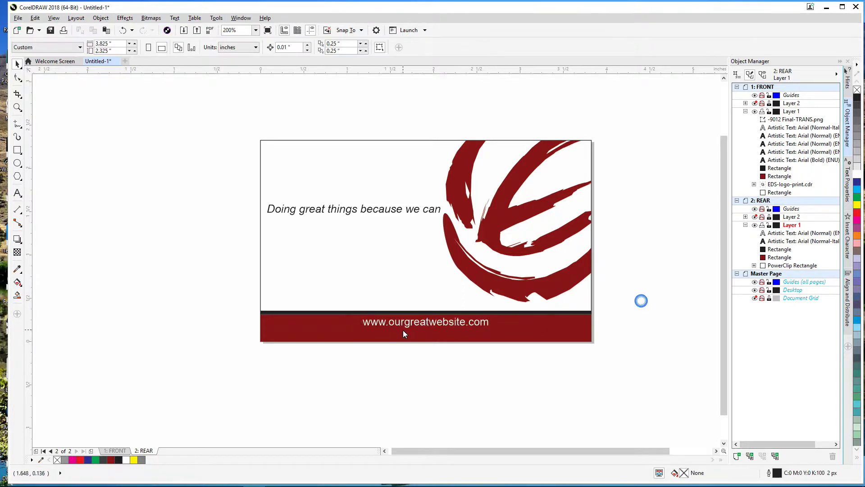
Move the black stripe above the red band up 0.05 in
scroll(425, 341, up, 2)
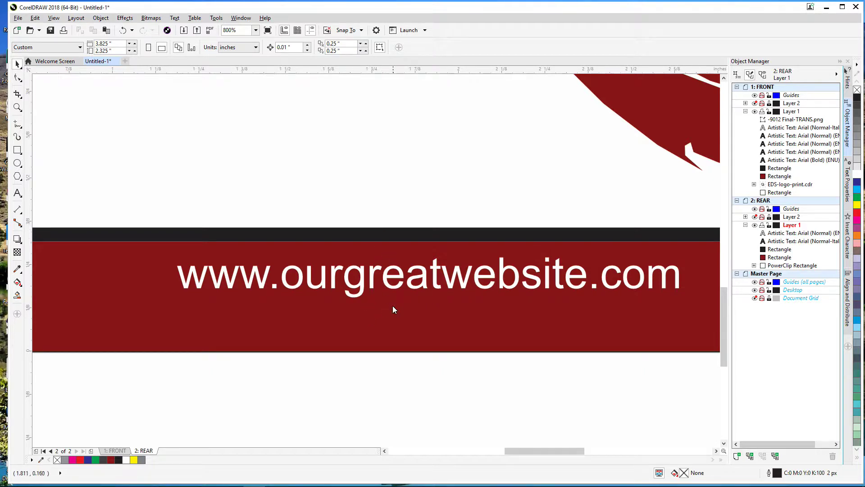
scroll(406, 236, down, 2)
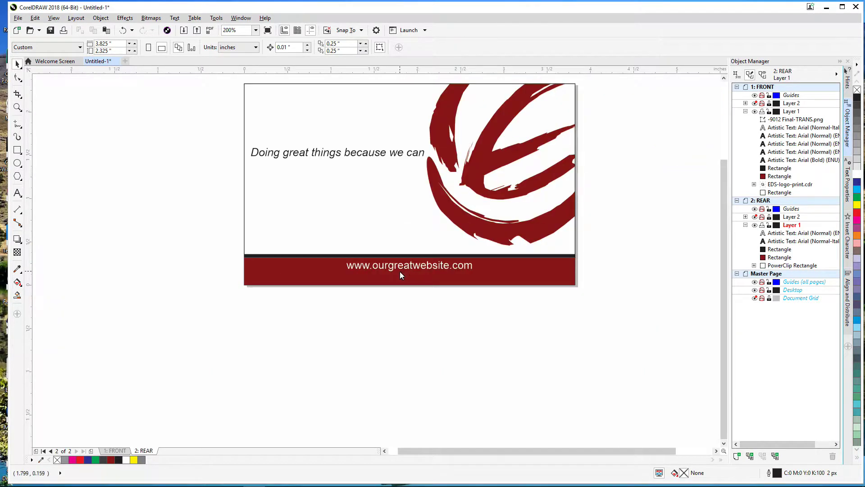
click(398, 259)
key(Up)
key(Up)
key(Up)
key(Up)
key(Up)
click(398, 261)
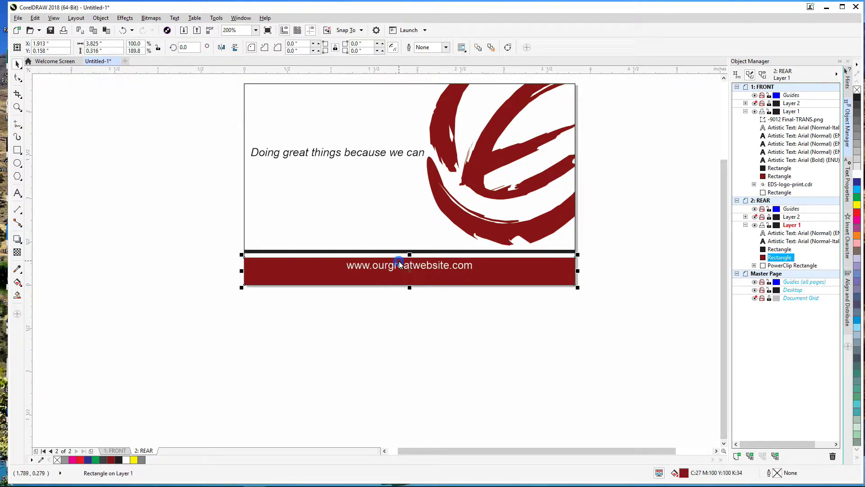
Stretch the red band's top edge up to the black stripe, making the band about 0.37 in tall
scroll(410, 259, up, 2)
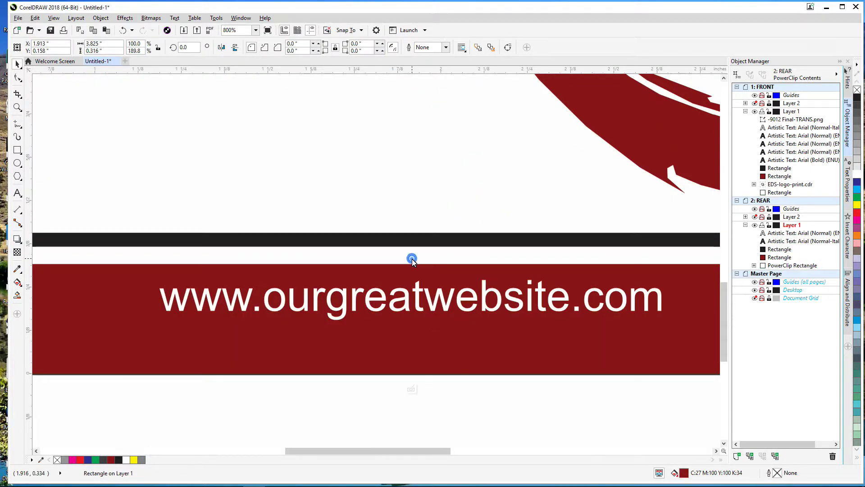
double_click(405, 278)
scroll(405, 282, down, 1)
ctrl+click(405, 282)
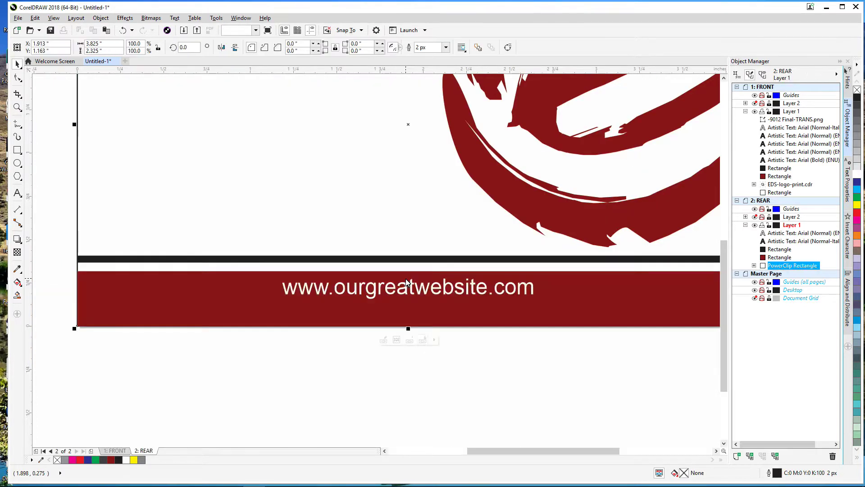
click(403, 272)
scroll(422, 271, up, 2)
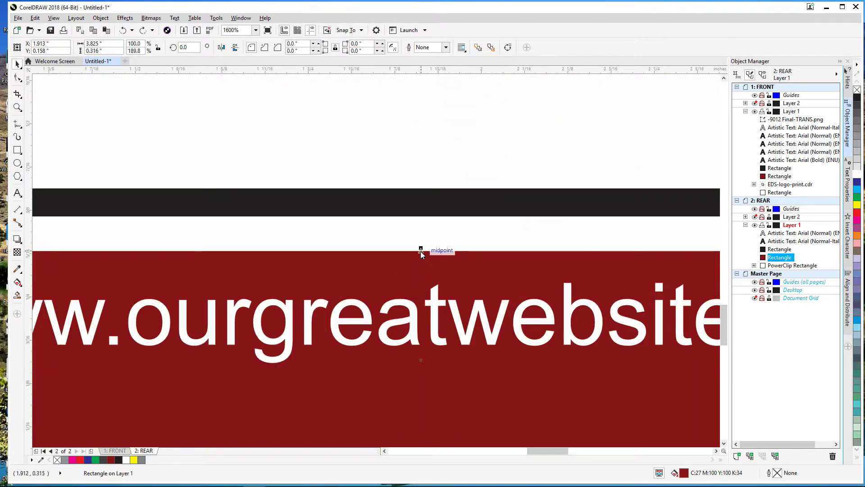
drag(421, 251, 419, 217)
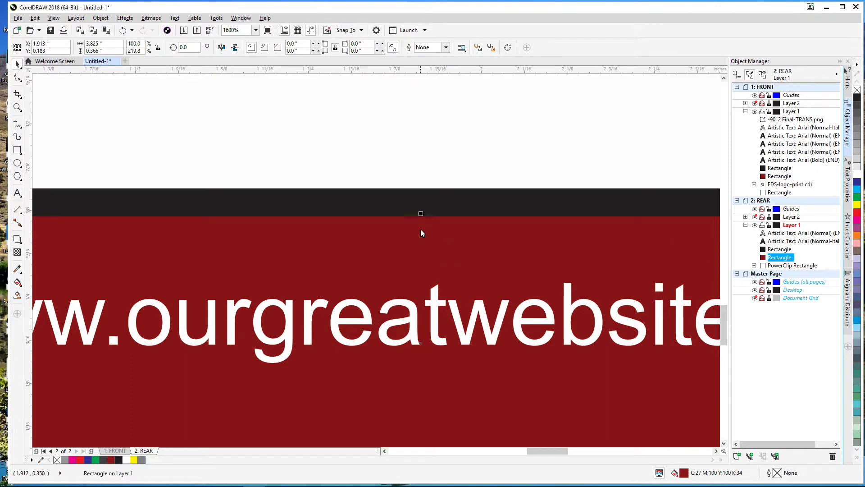
scroll(421, 229, down, 2)
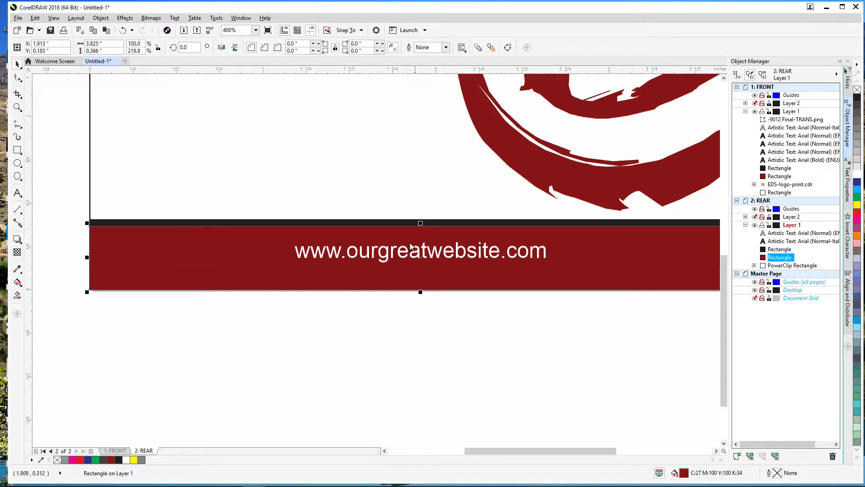
click(457, 329)
Set the website text to 10 pt and center it horizontally on the red band
click(465, 258)
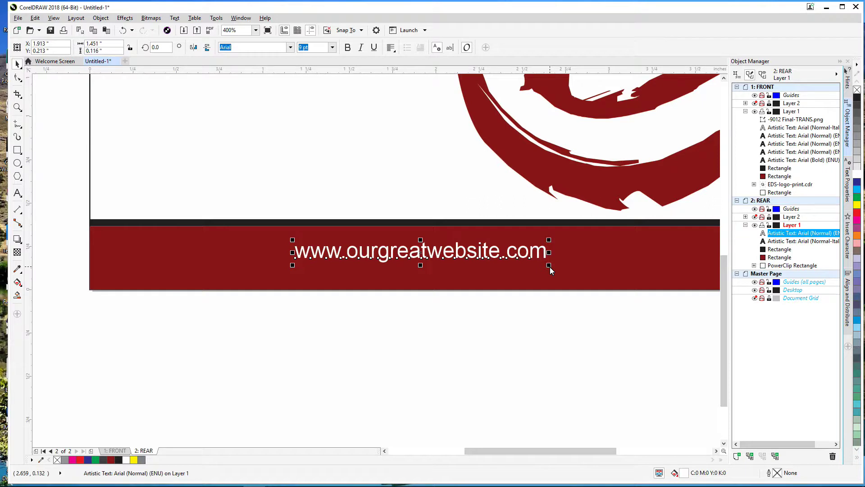
drag(550, 266, 569, 274)
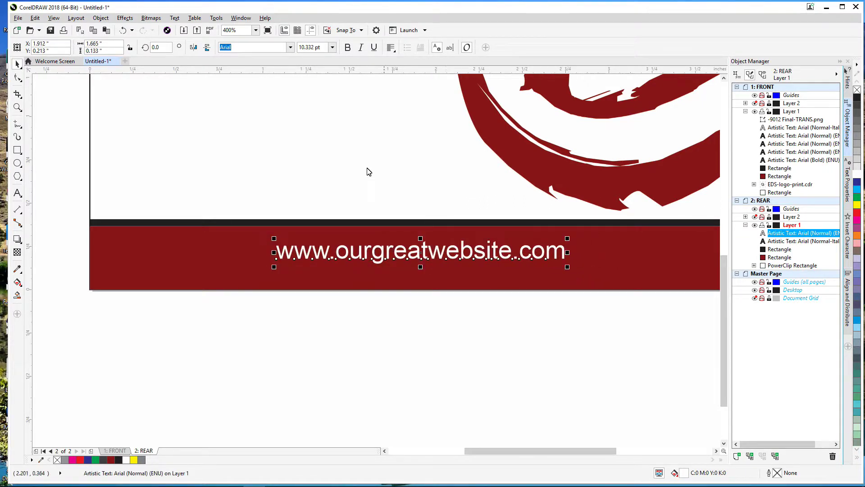
click(332, 48)
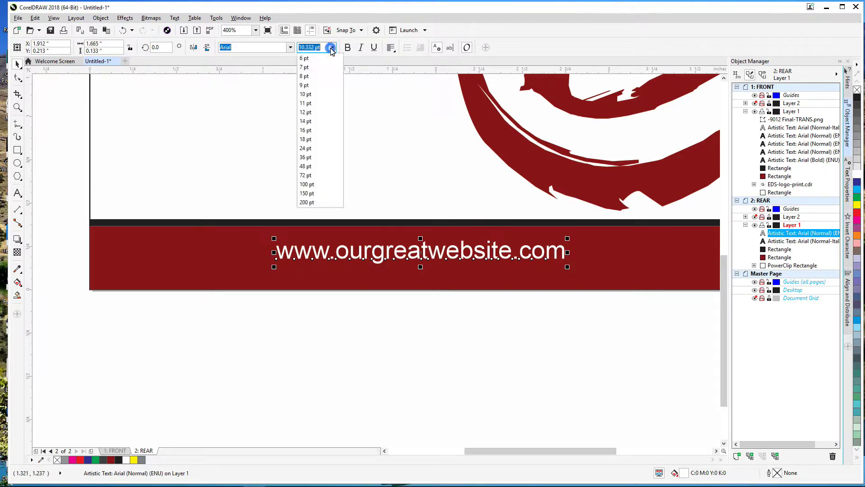
click(326, 92)
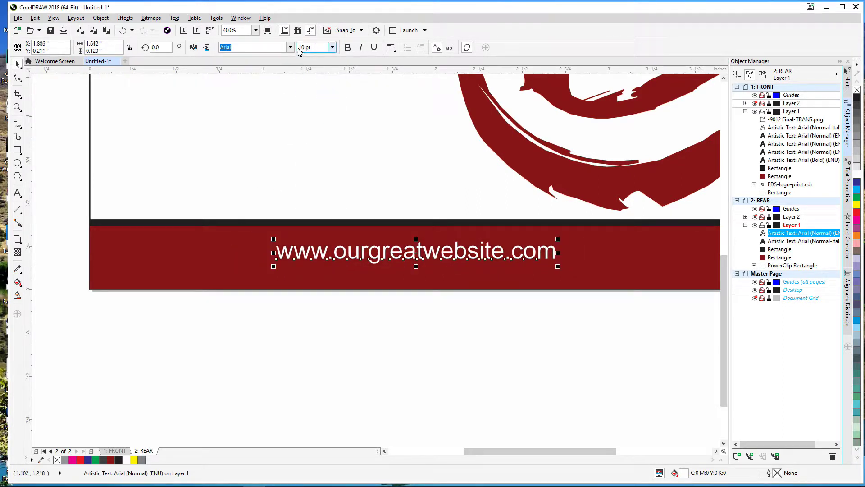
shift+click(232, 260)
key(c)
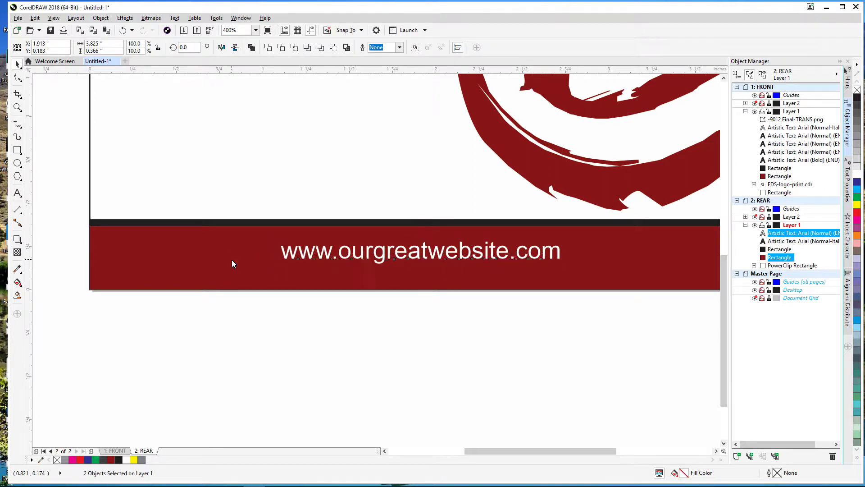
click(344, 347)
key(shift+F4)
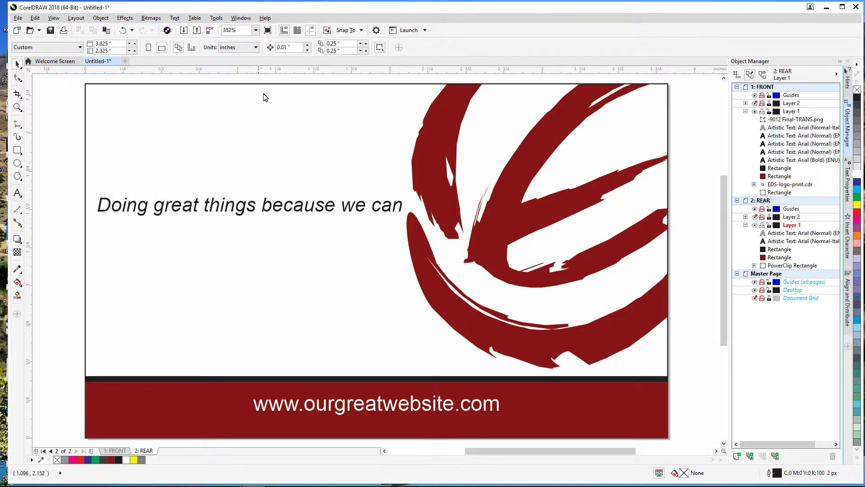
Shrink the slogan to about 1.93 in wide and move it down to just above the black stripe
click(346, 213)
mouse_move(405, 220)
mouse_down()
mouse_move(596, 245)
mouse_move(496, 225)
mouse_move(395, 224)
mouse_up()
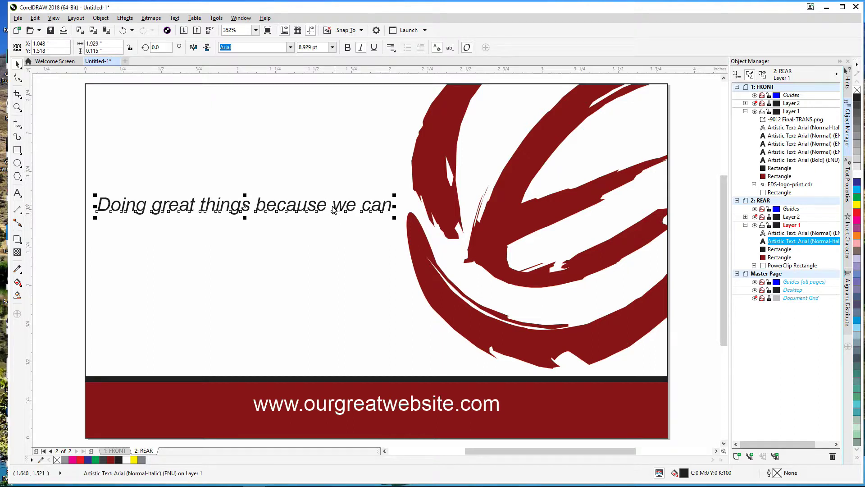
drag(244, 205, 248, 265)
scroll(261, 257, down, 2)
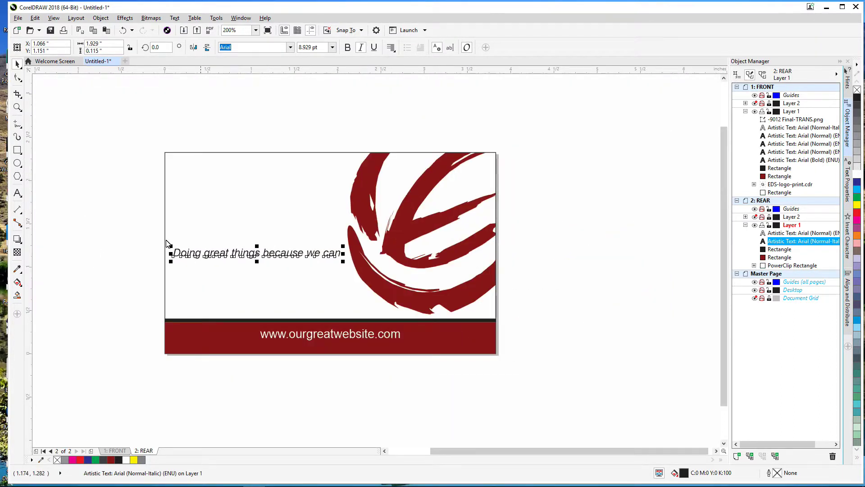
click(123, 232)
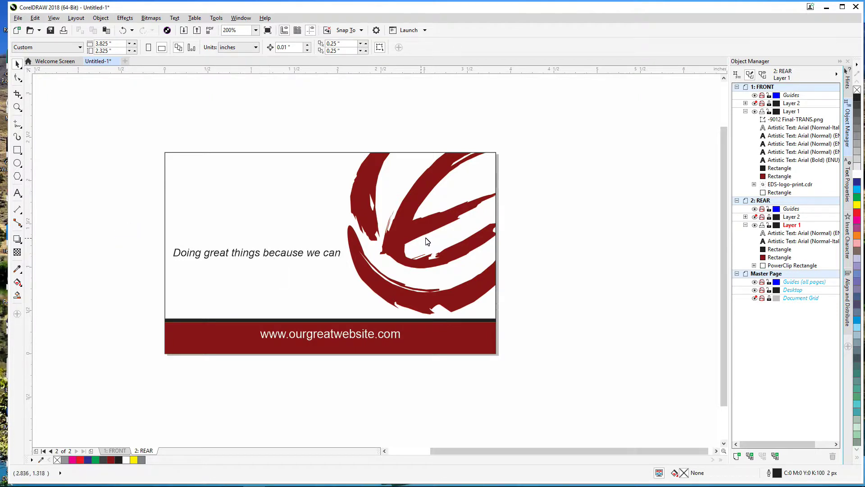
drag(309, 257, 269, 299)
click(127, 291)
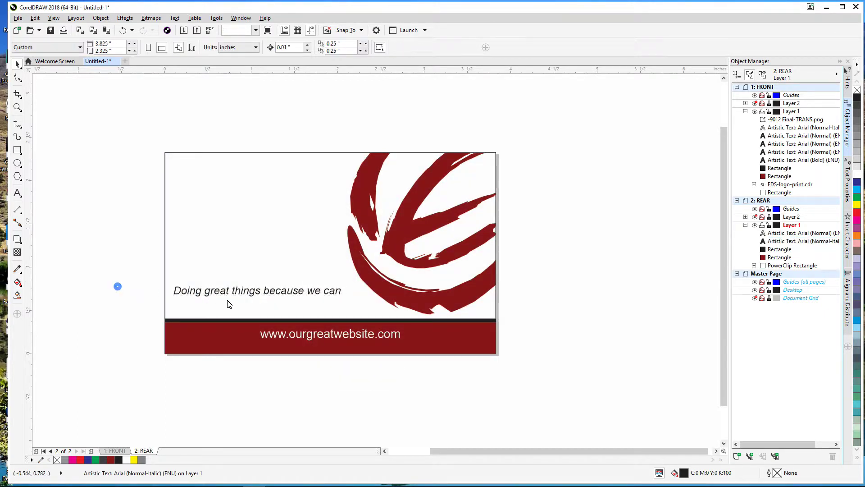
Edit the PowerClip contents, enlarging the emblem to about 2.92 × 3.14 in and shifting it lower, and finish editing
right_click(397, 225)
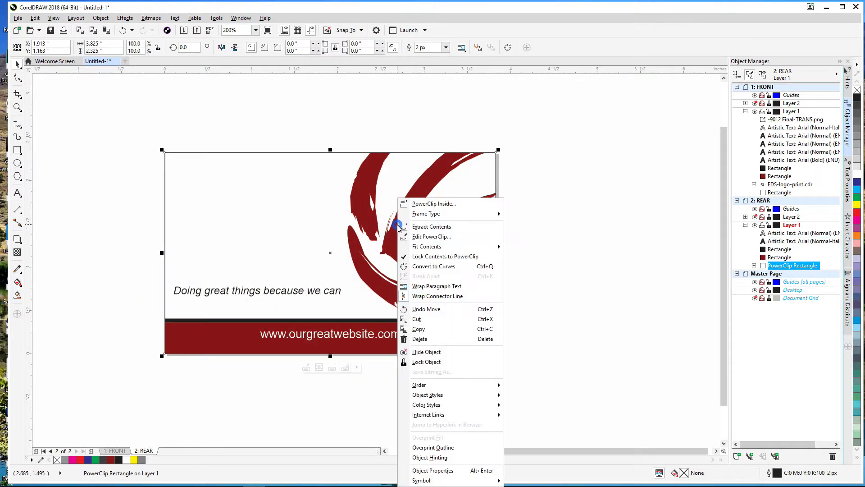
click(422, 237)
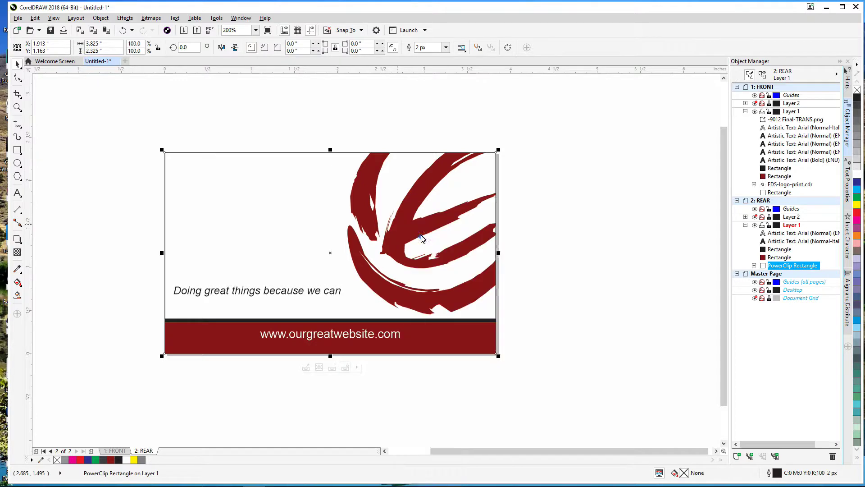
click(410, 212)
drag(540, 317, 602, 383)
drag(510, 160, 512, 153)
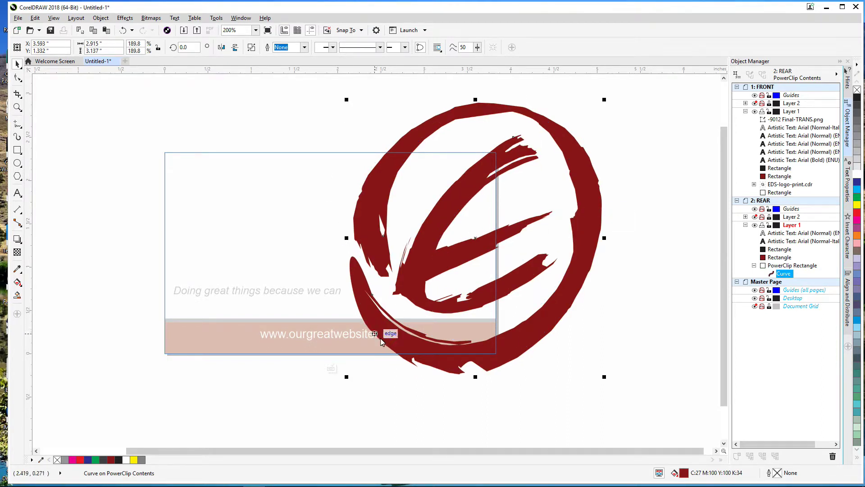
right_click(449, 222)
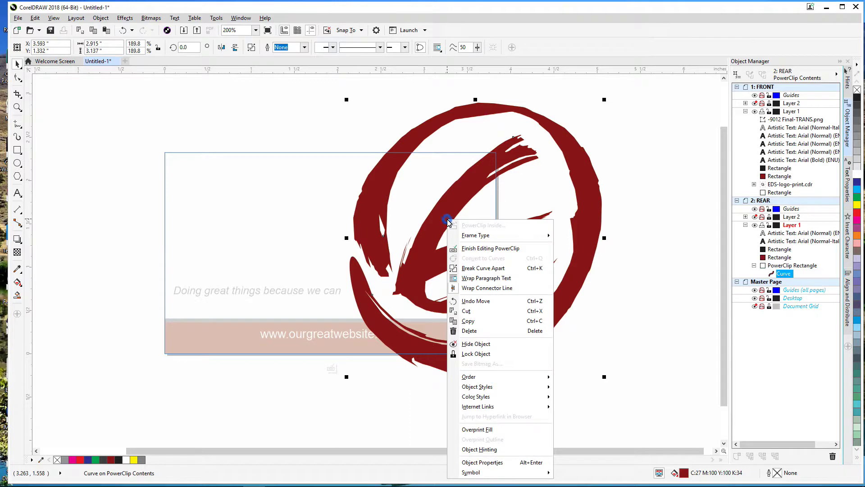
click(465, 249)
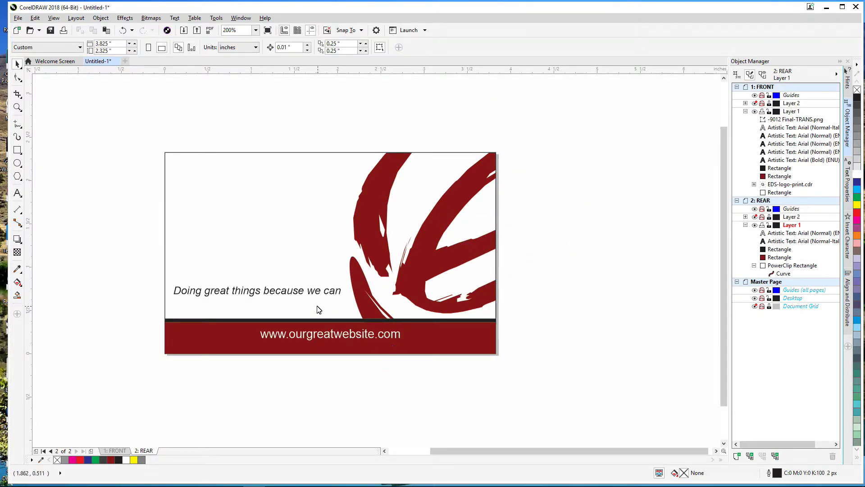
Edit the PowerClip again, raise the emblem about 0.4 in, shrink it to about 2.54 × 2.74 in, and finish editing
right_click(369, 210)
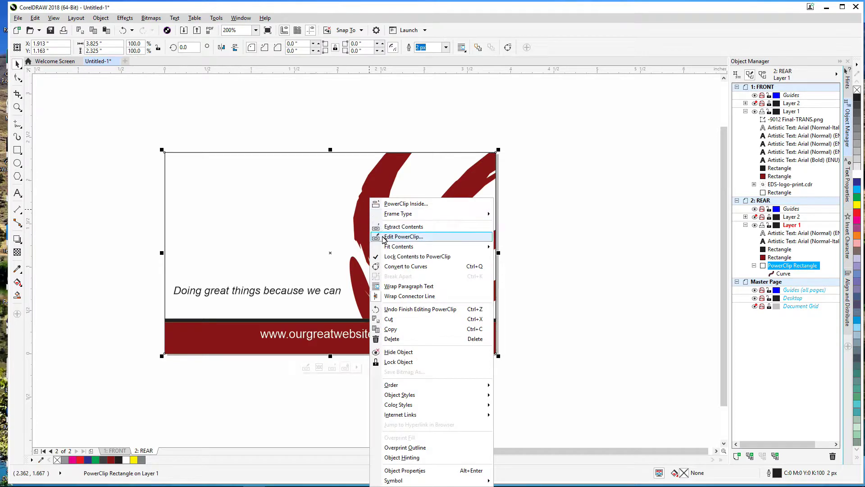
click(397, 237)
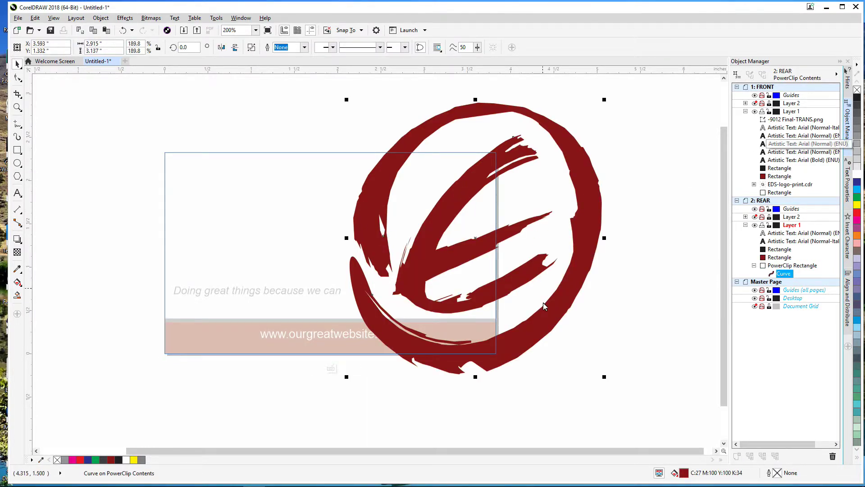
drag(457, 226, 455, 192)
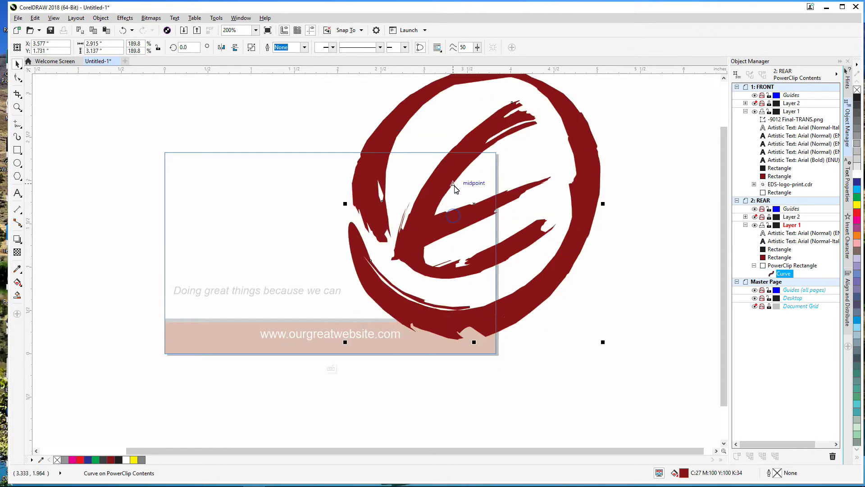
scroll(582, 168, down, 1)
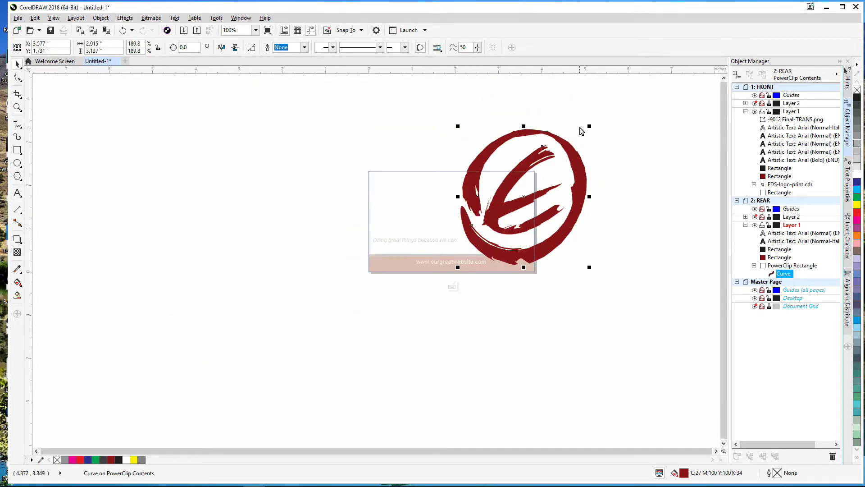
drag(591, 124, 581, 138)
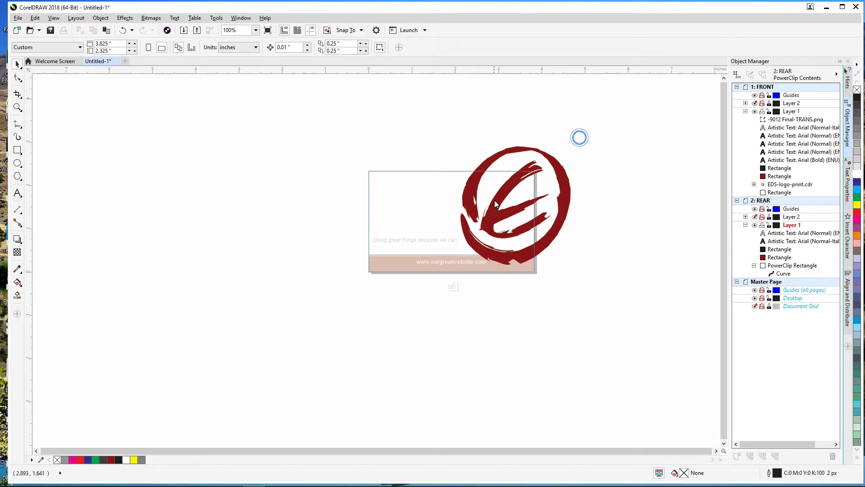
right_click(503, 195)
click(536, 224)
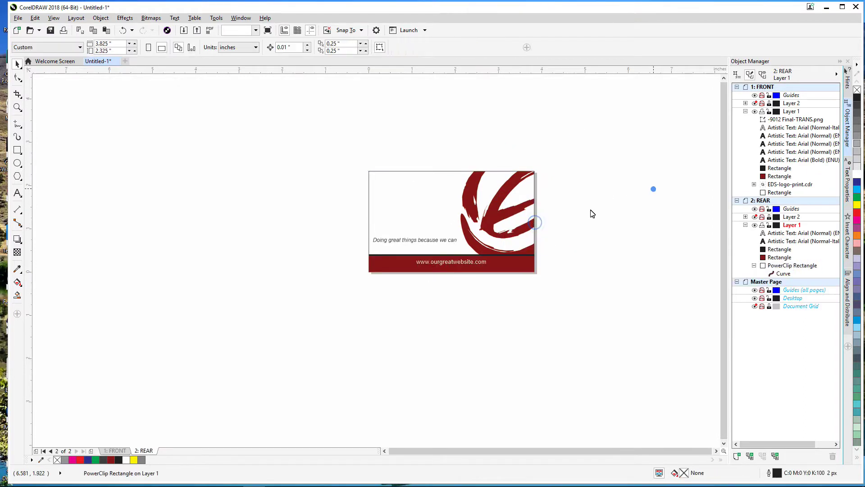
Move the slogan straight up to around the card's mid-height, beside the emblem
drag(431, 243, 431, 224)
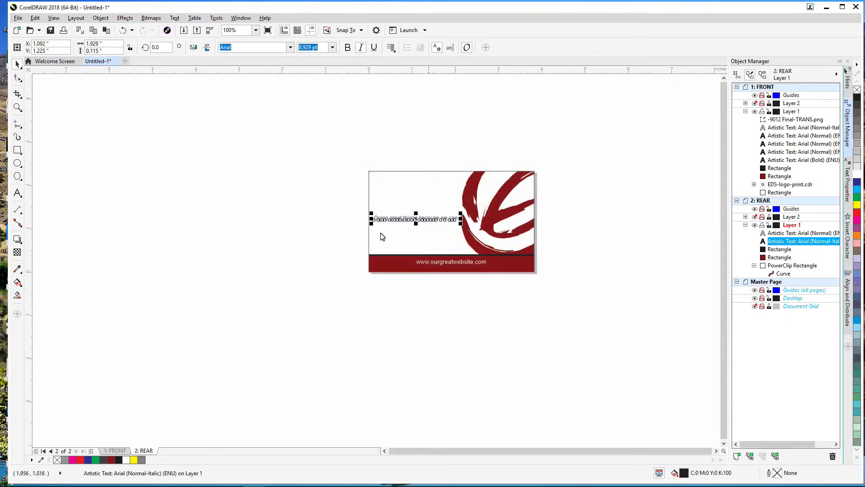
click(270, 241)
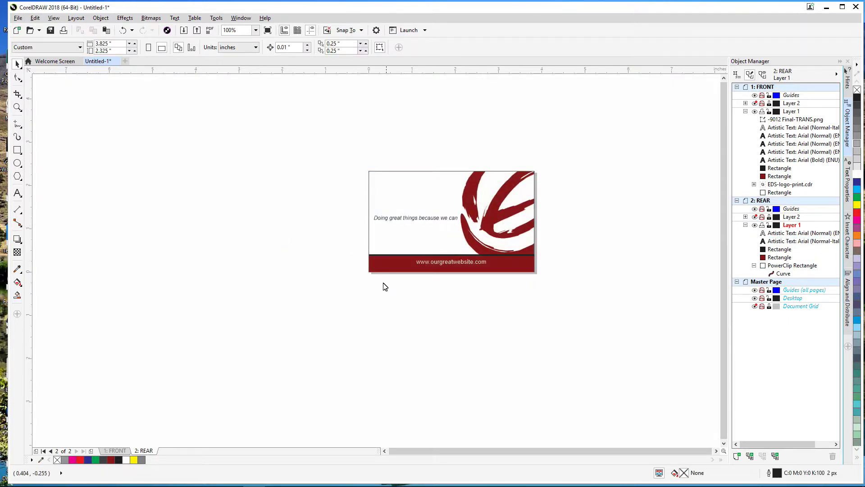
Duplicate the REAR page, including its contents, as a new page after it
right_click(149, 452)
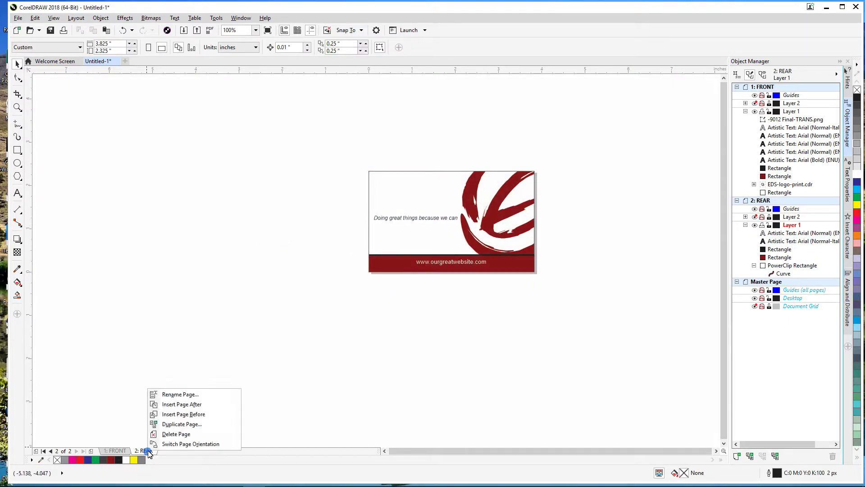
click(167, 422)
click(432, 270)
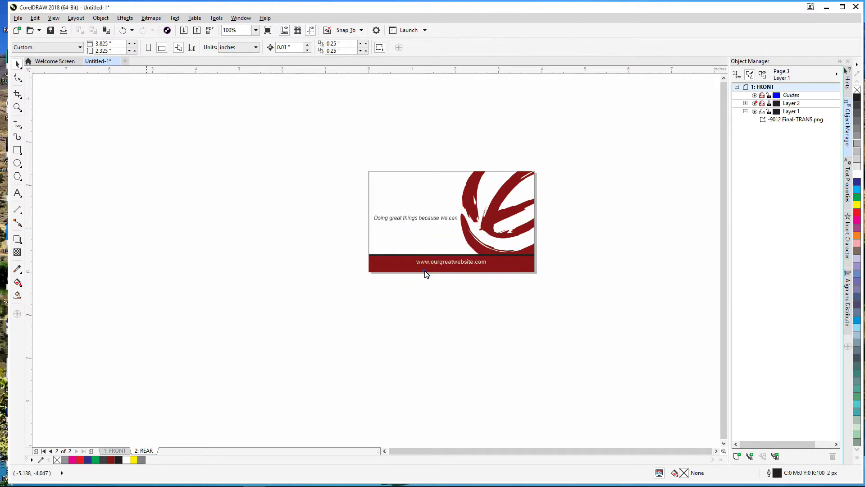
On the duplicated page, edit the PowerClip to fill the emblem with 20% black, and finish editing
right_click(496, 212)
click(525, 236)
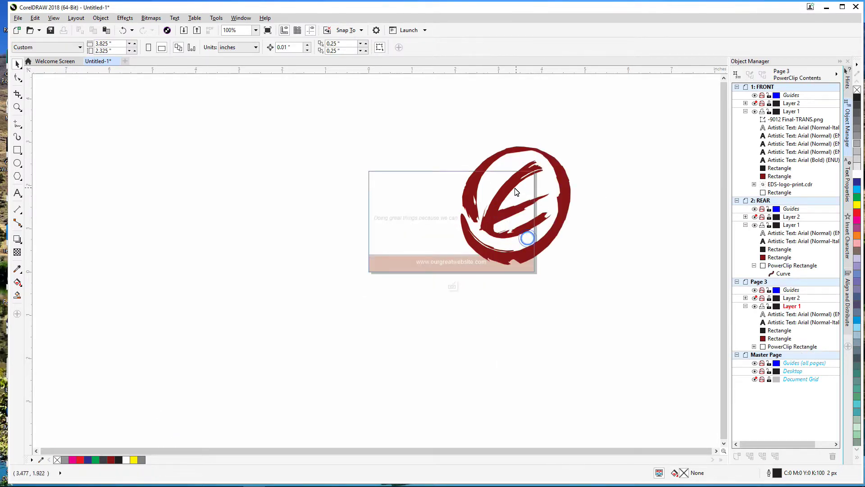
click(856, 143)
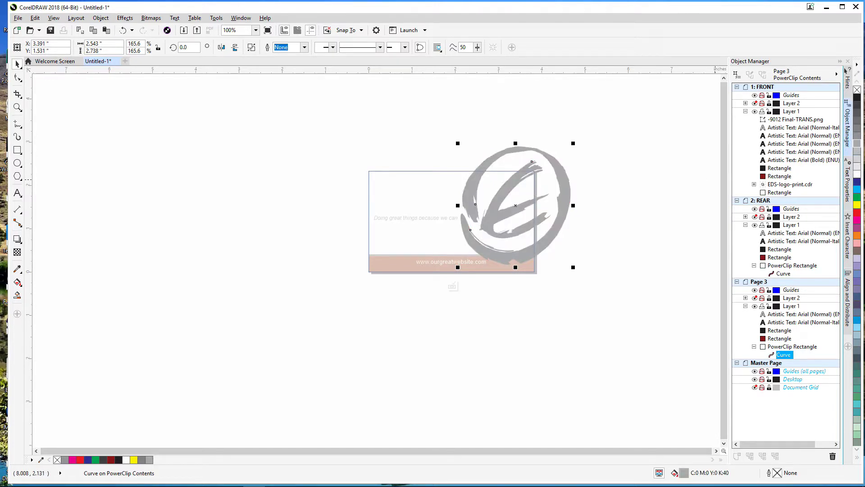
click(856, 167)
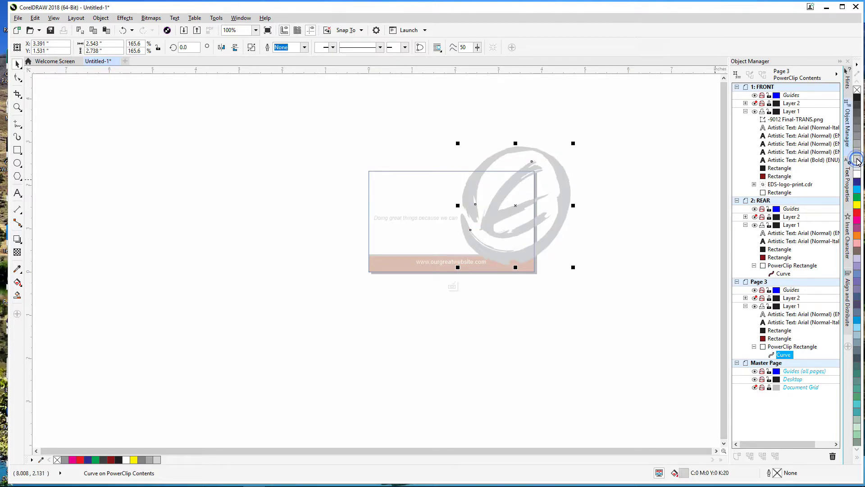
right_click(511, 196)
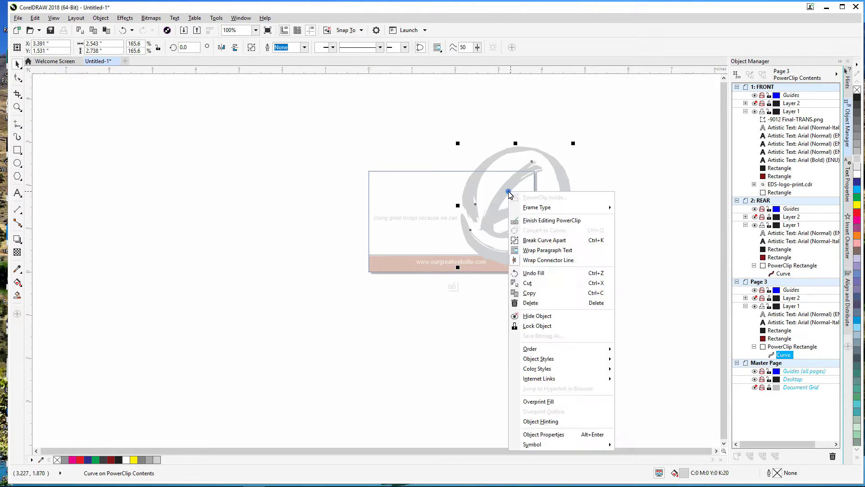
click(548, 220)
key(Escape)
key(shift+F4)
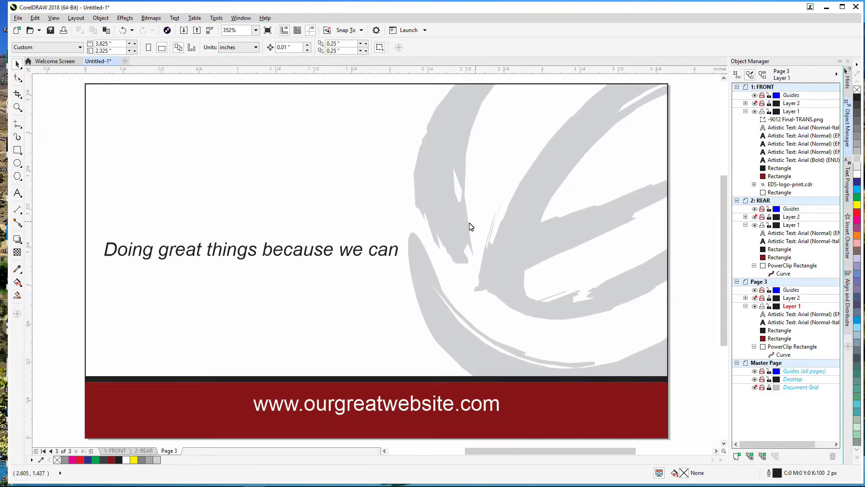
Enlarge the slogan on Page 3 to about 2.58 in wide and center it horizontally on the card, overlapping the gray emblem
click(399, 249)
click(401, 250)
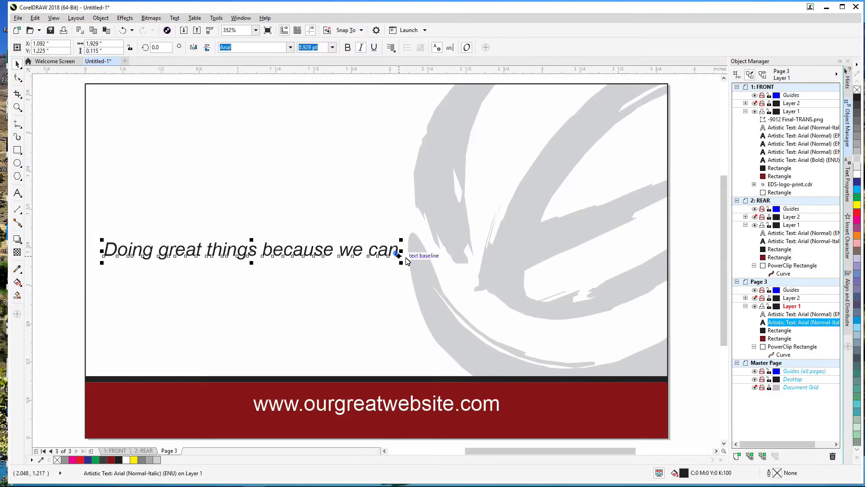
drag(402, 265, 628, 323)
shift+click(544, 325)
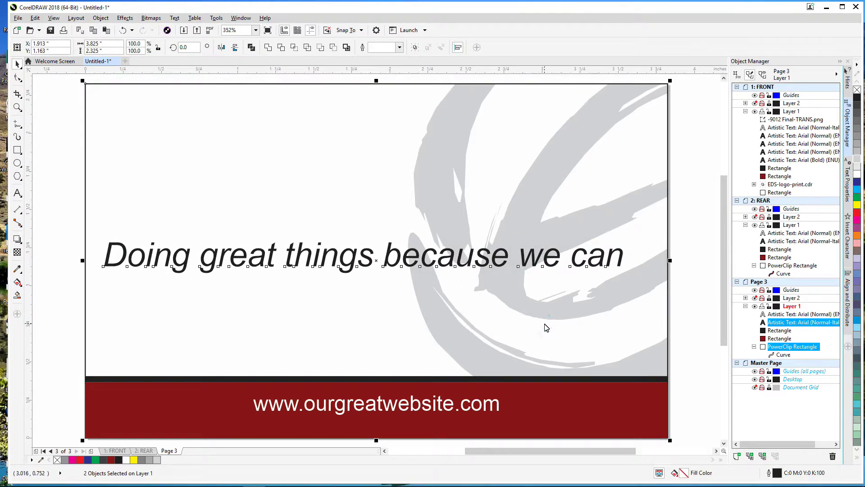
key(c)
click(703, 257)
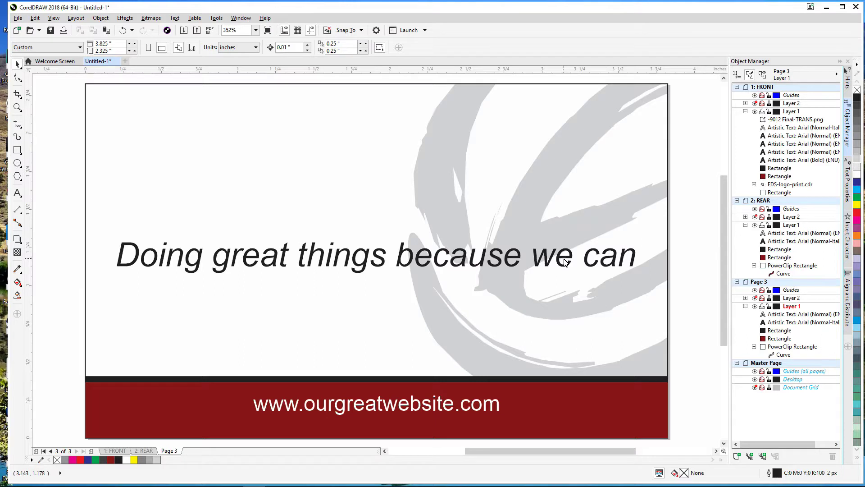
click(565, 262)
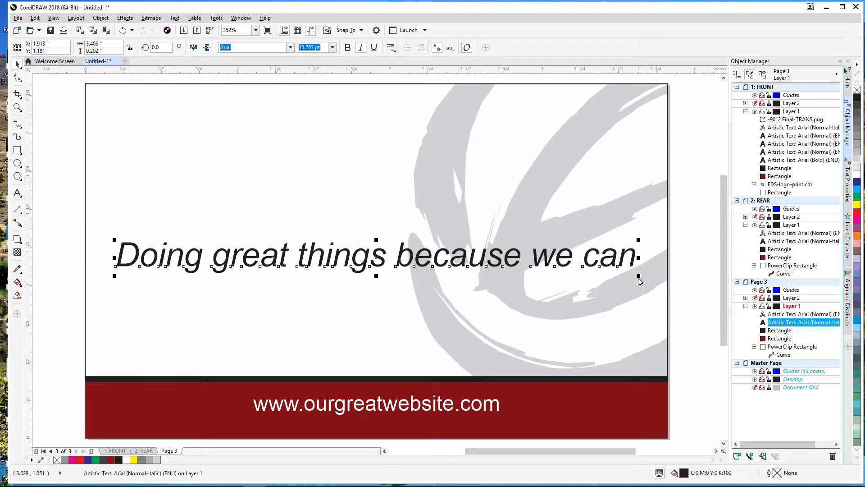
drag(638, 277, 585, 273)
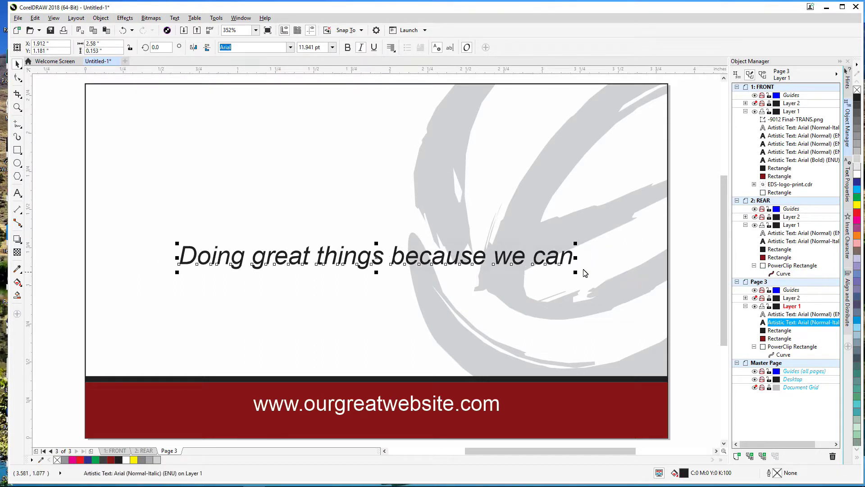
Nudge the slogan on Page 3 up slightly and deselect it
key(Up)
key(Up)
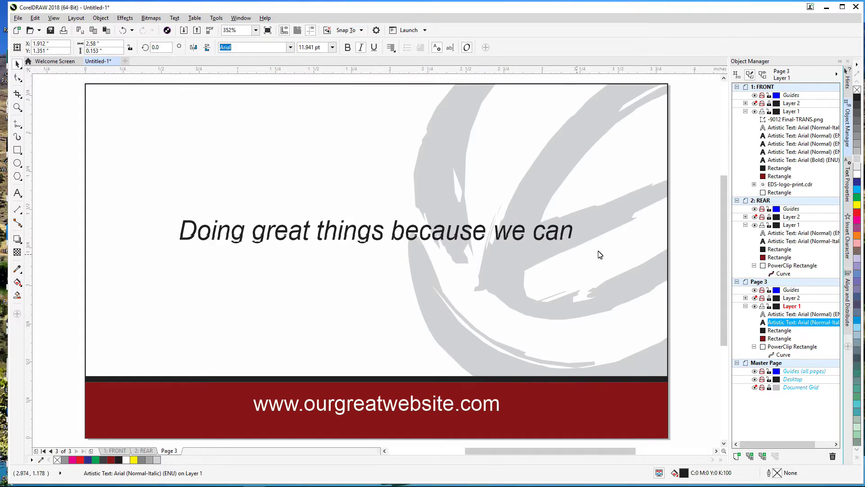
click(684, 242)
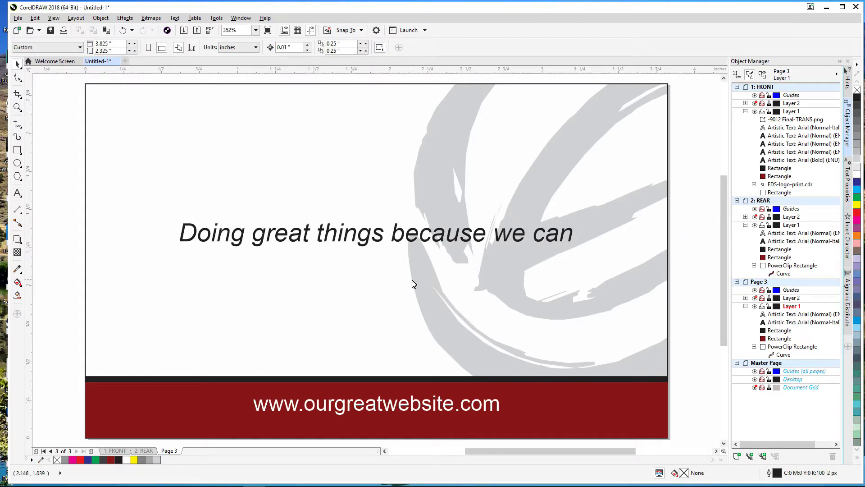
scroll(334, 289, down, 3)
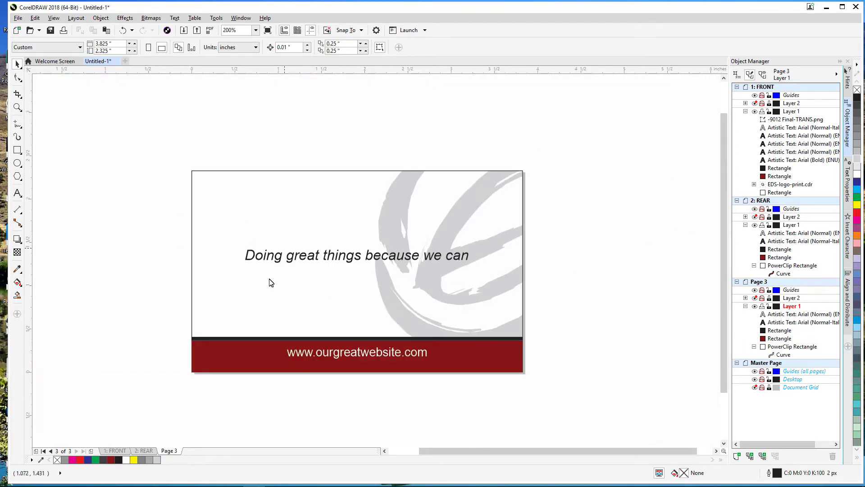
On the FRONT page, nudge the two-line street address up slightly, closer to the e-mail line
click(149, 451)
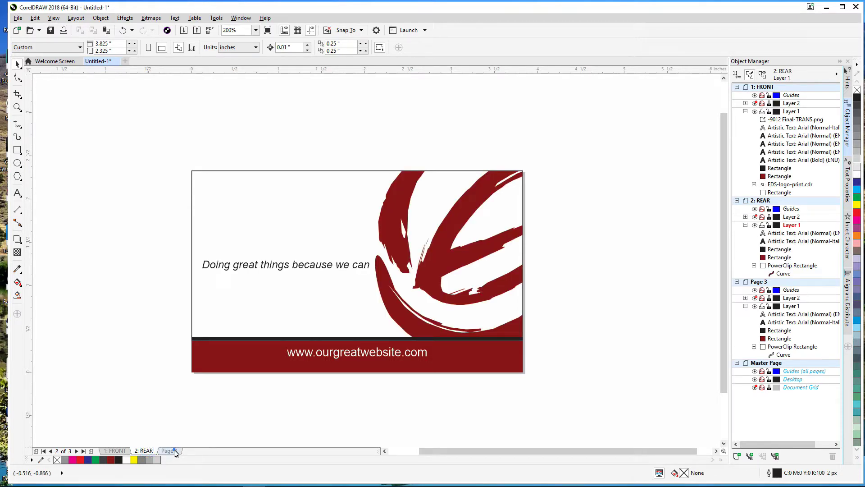
click(173, 451)
click(143, 451)
click(111, 451)
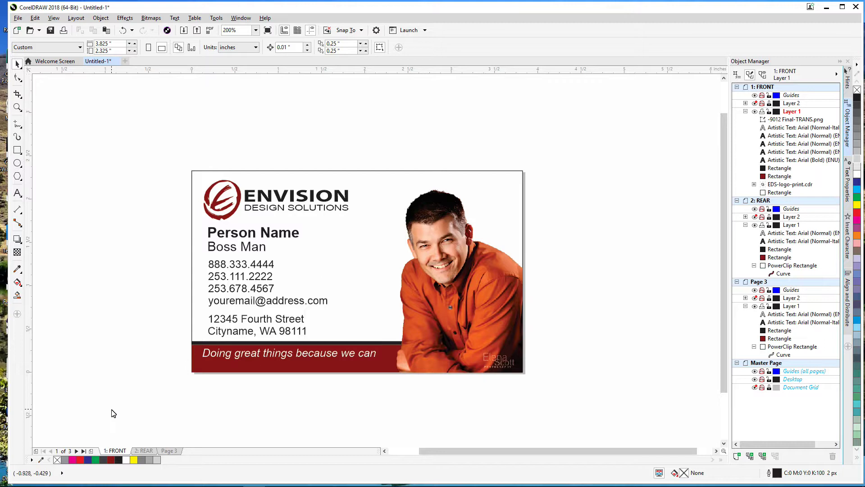
click(268, 324)
key(Up)
key(Up)
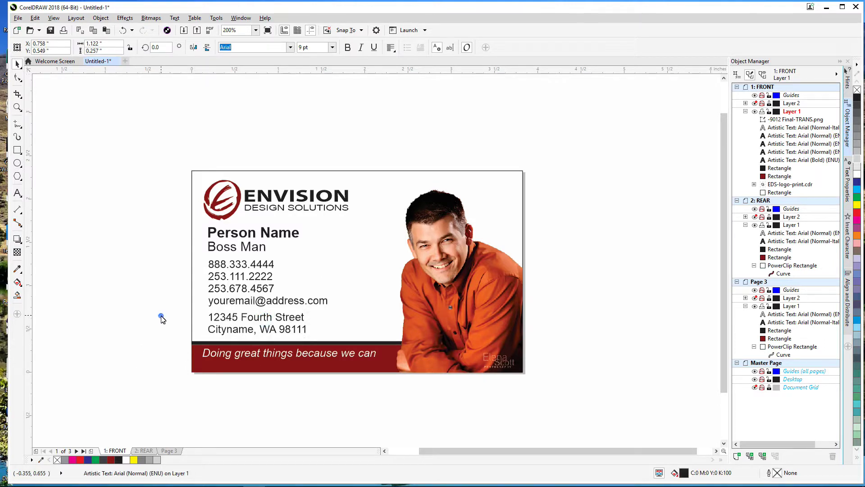
click(163, 319)
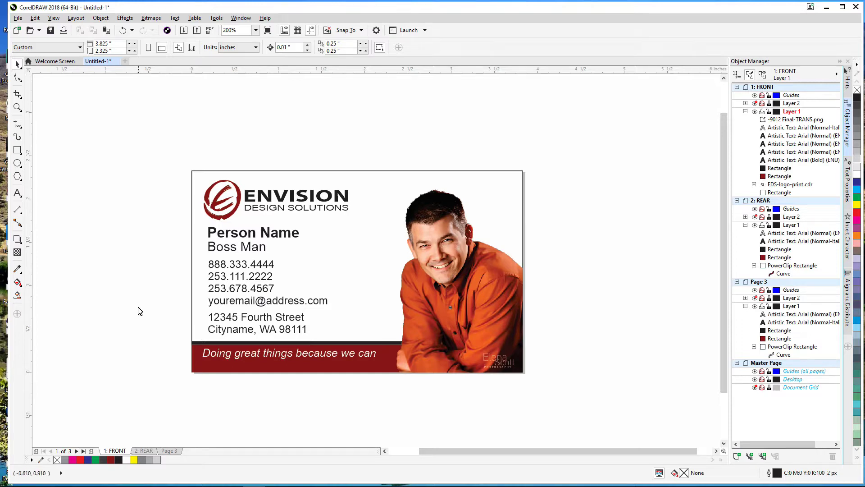
click(145, 450)
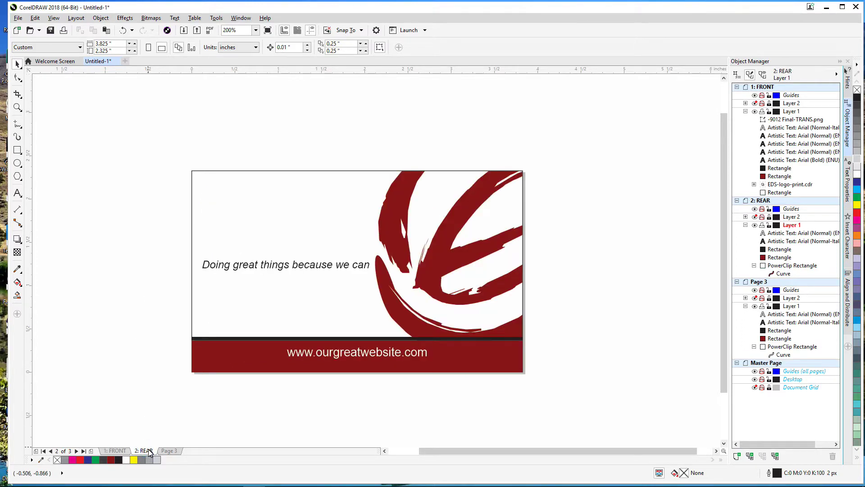
click(314, 269)
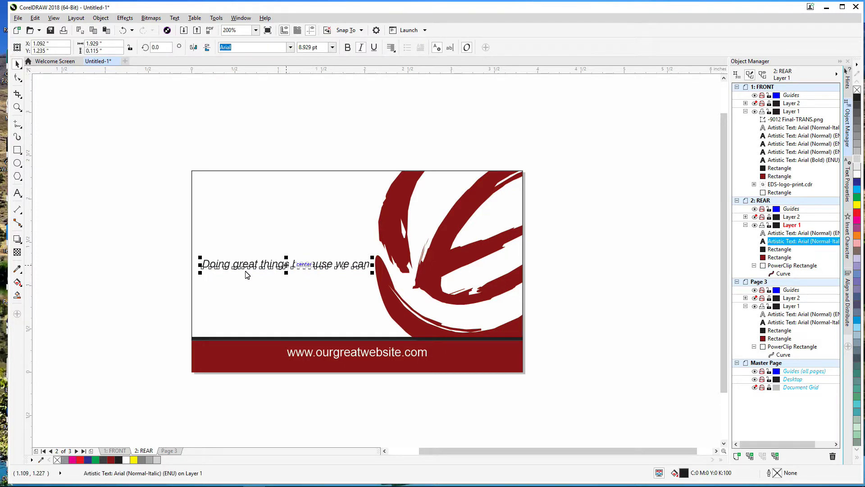
click(144, 271)
Duplicate Page 3, including its contents, as a new page after it
click(169, 451)
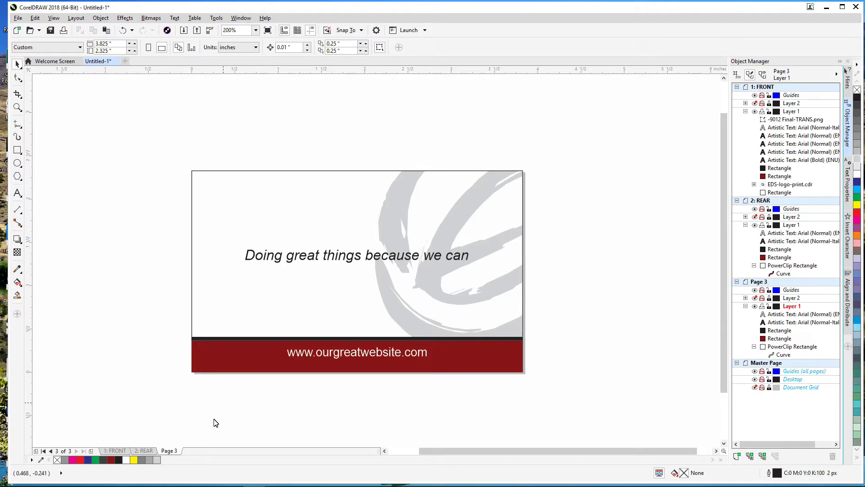
right_click(169, 451)
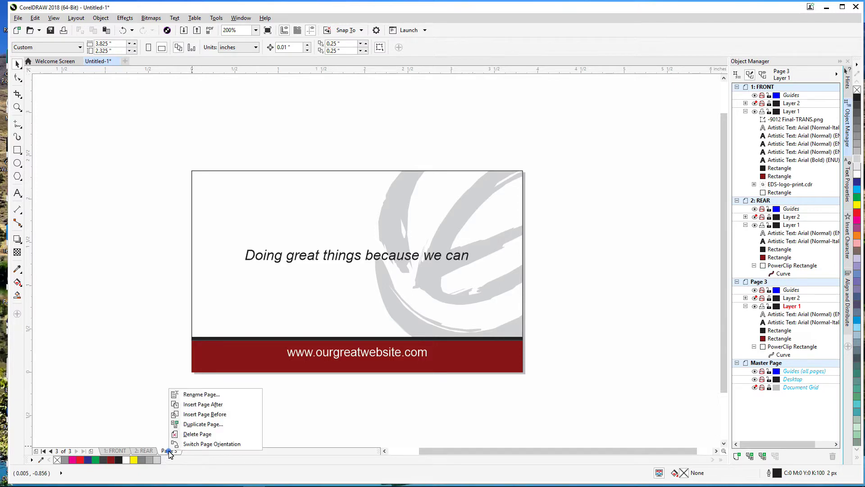
click(199, 427)
click(432, 266)
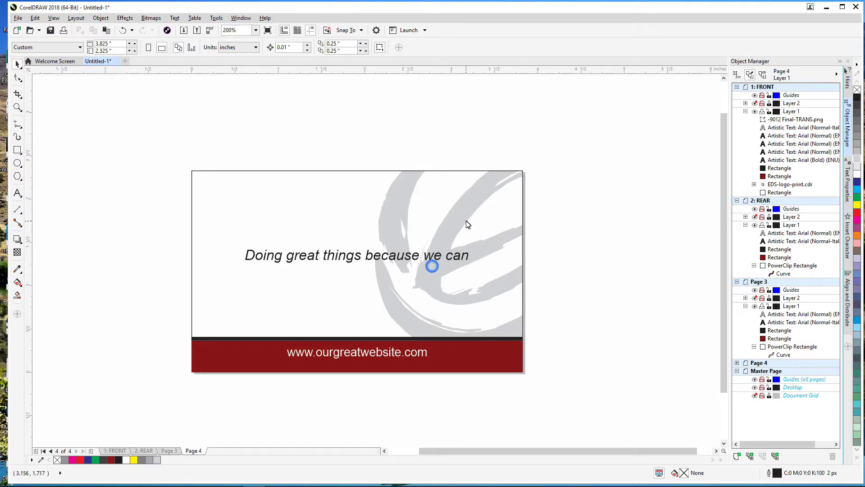
On Page 4, edit the PowerClip to center the gray emblem on the card, and finish editing
right_click(467, 218)
click(482, 236)
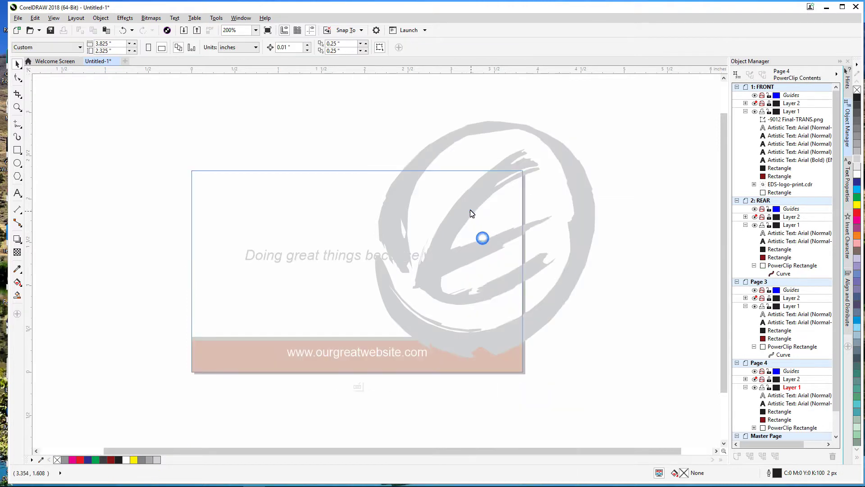
key(p)
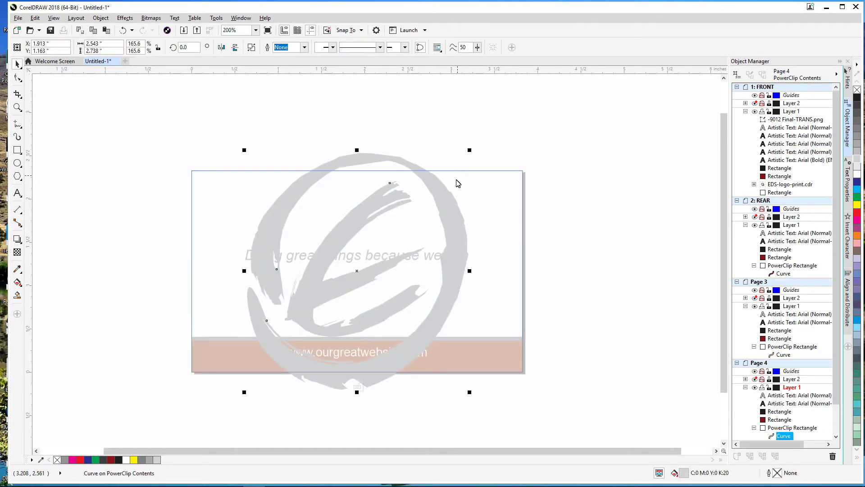
right_click(440, 200)
click(478, 228)
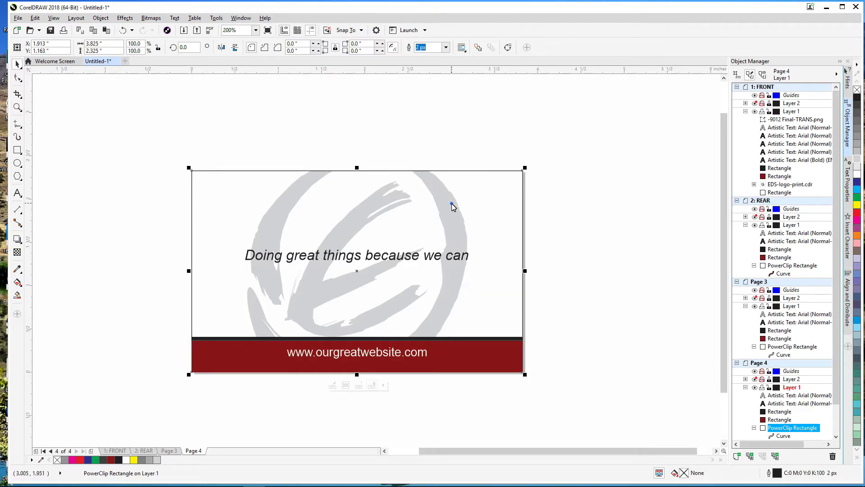
Enlarge the emblem inside Page 4's PowerClip to about 3.68 in wide, fill it with 10% black, and finish editing
right_click(453, 207)
click(473, 239)
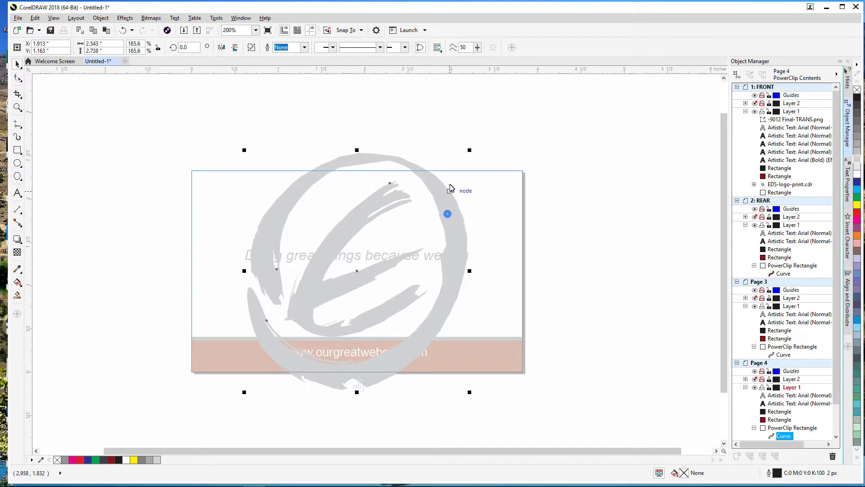
drag(470, 150, 532, 102)
click(856, 170)
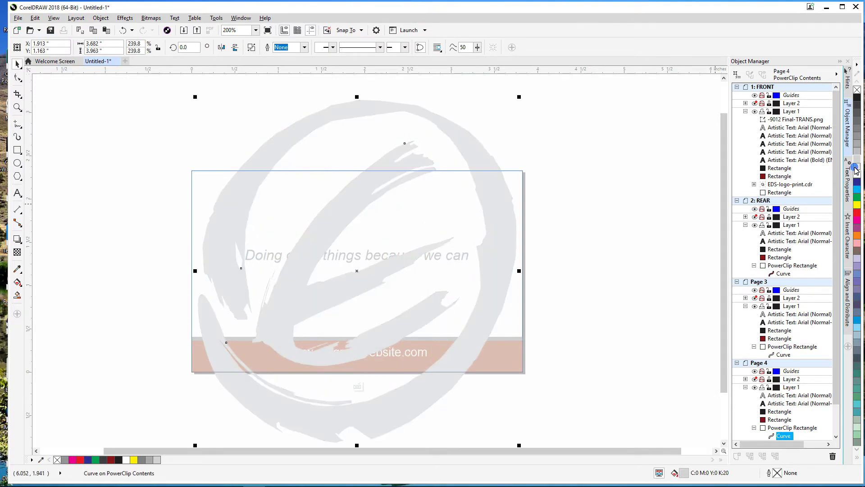
right_click(470, 158)
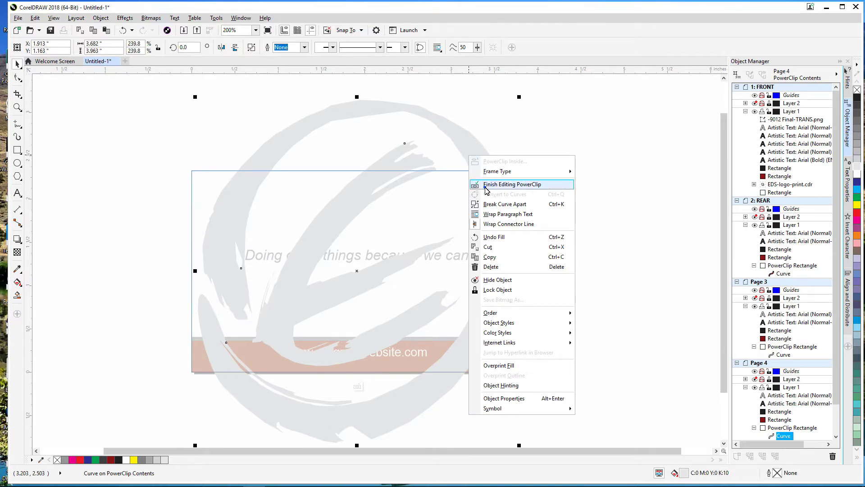
click(484, 187)
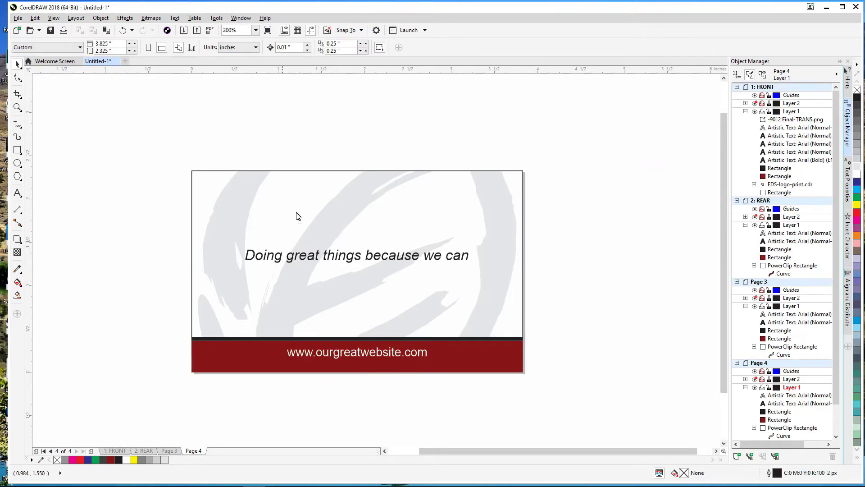
Try moving the slogan on Page 4 slightly lower, and undo the move
click(373, 260)
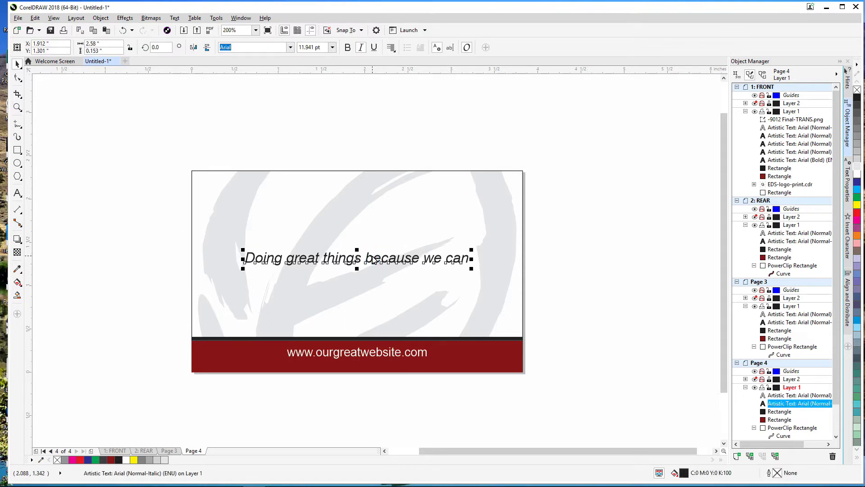
drag(373, 259, 374, 262)
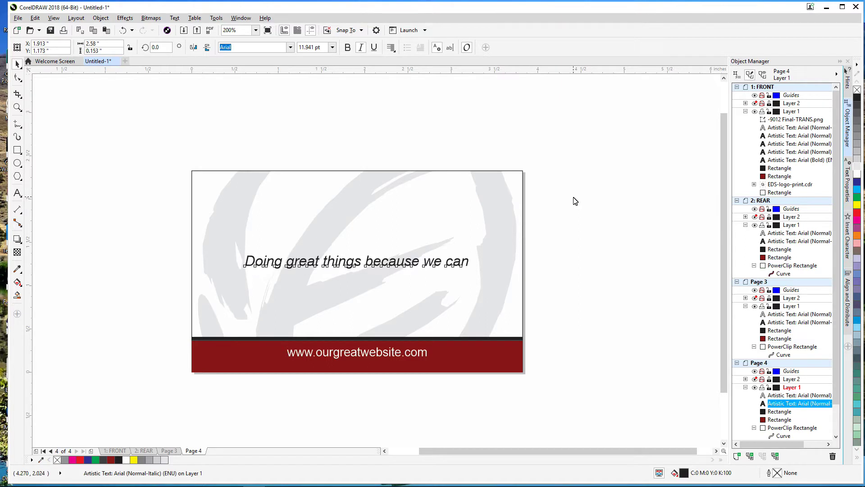
key(ctrl+z)
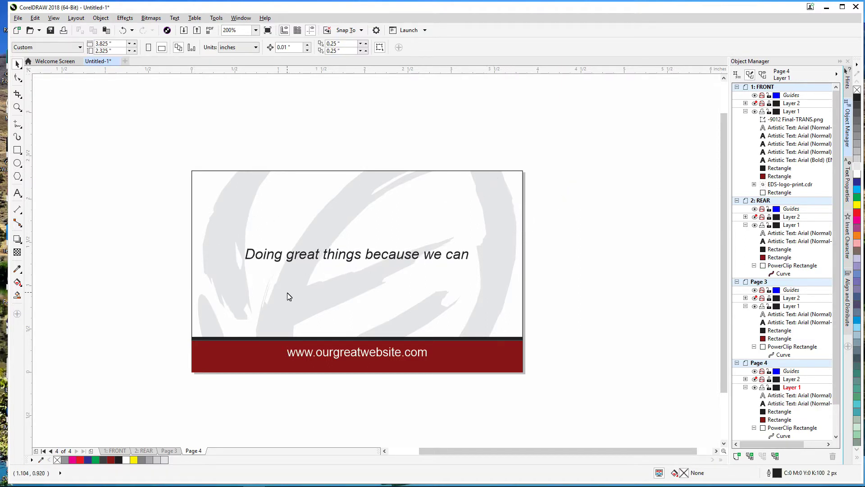
Display the FRONT page to compare it with the alternative rear designs
click(115, 451)
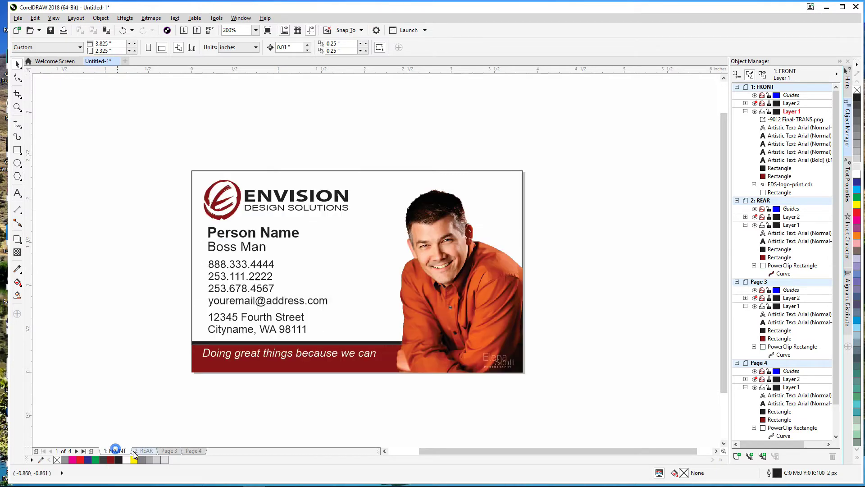